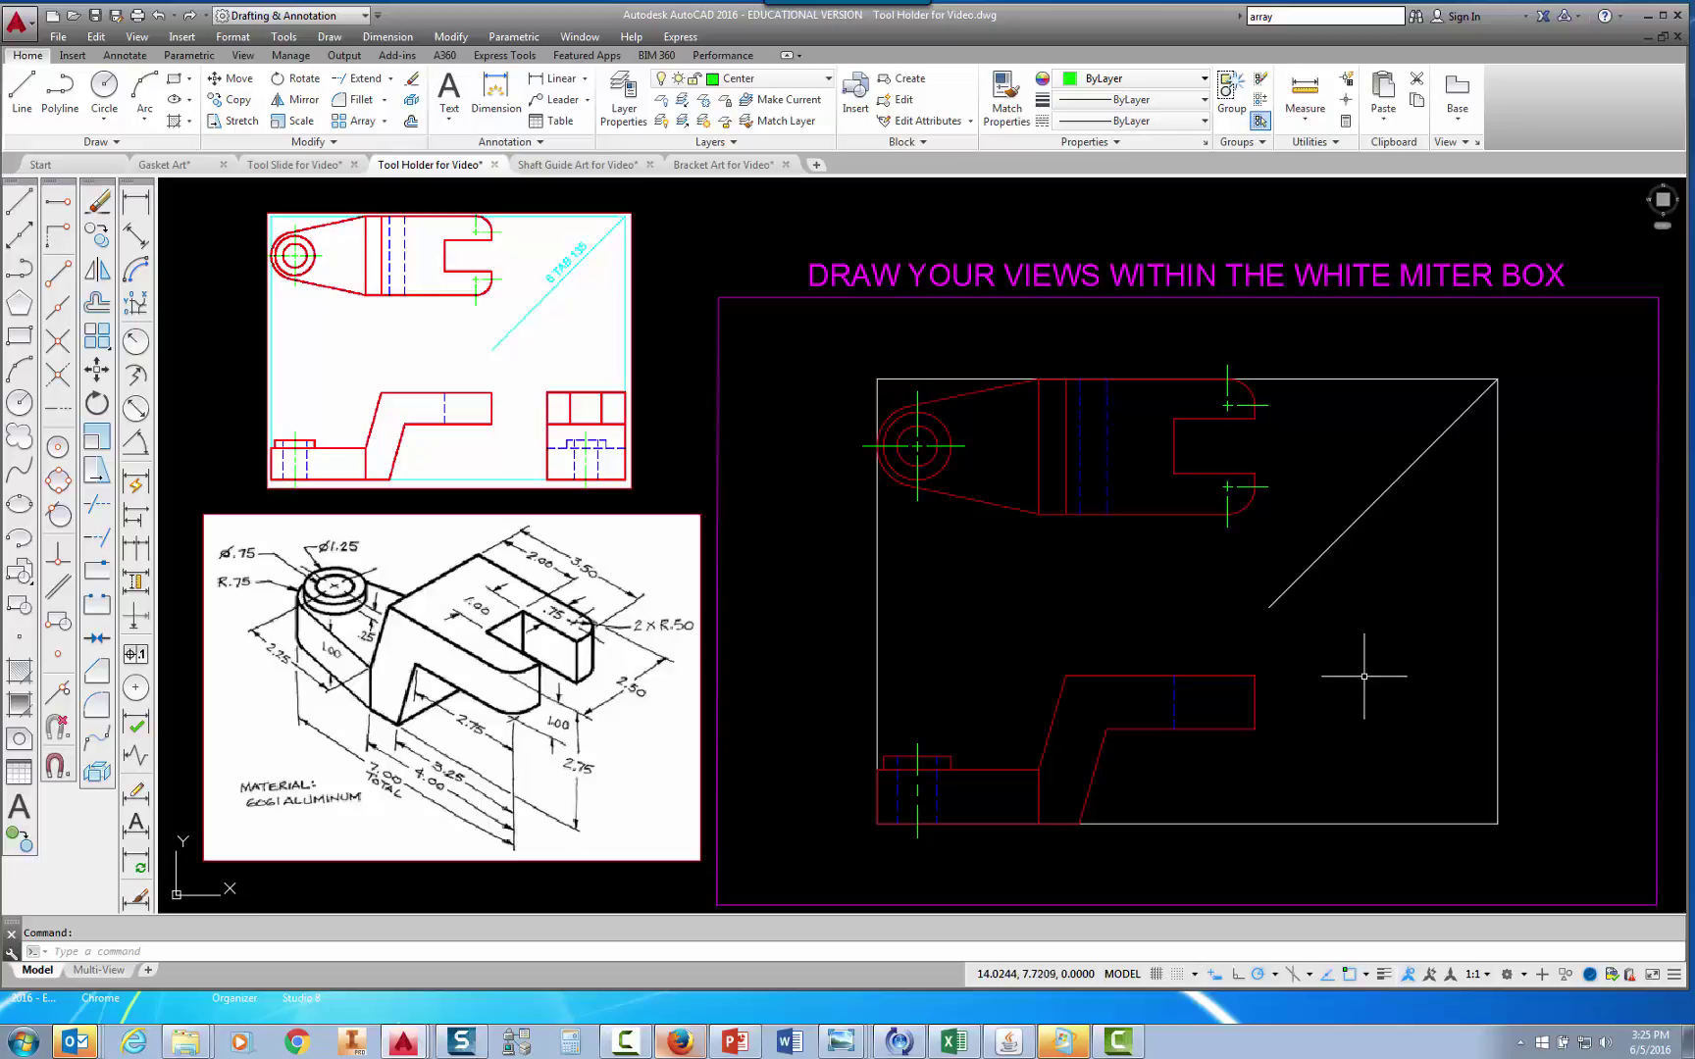
Draw the side view's 2.50 by 2.75 rectangular outline with lines, projecting its width via the miter line and its height from the front view.
{"action": "left_click", "coordinate": [24, 98]}
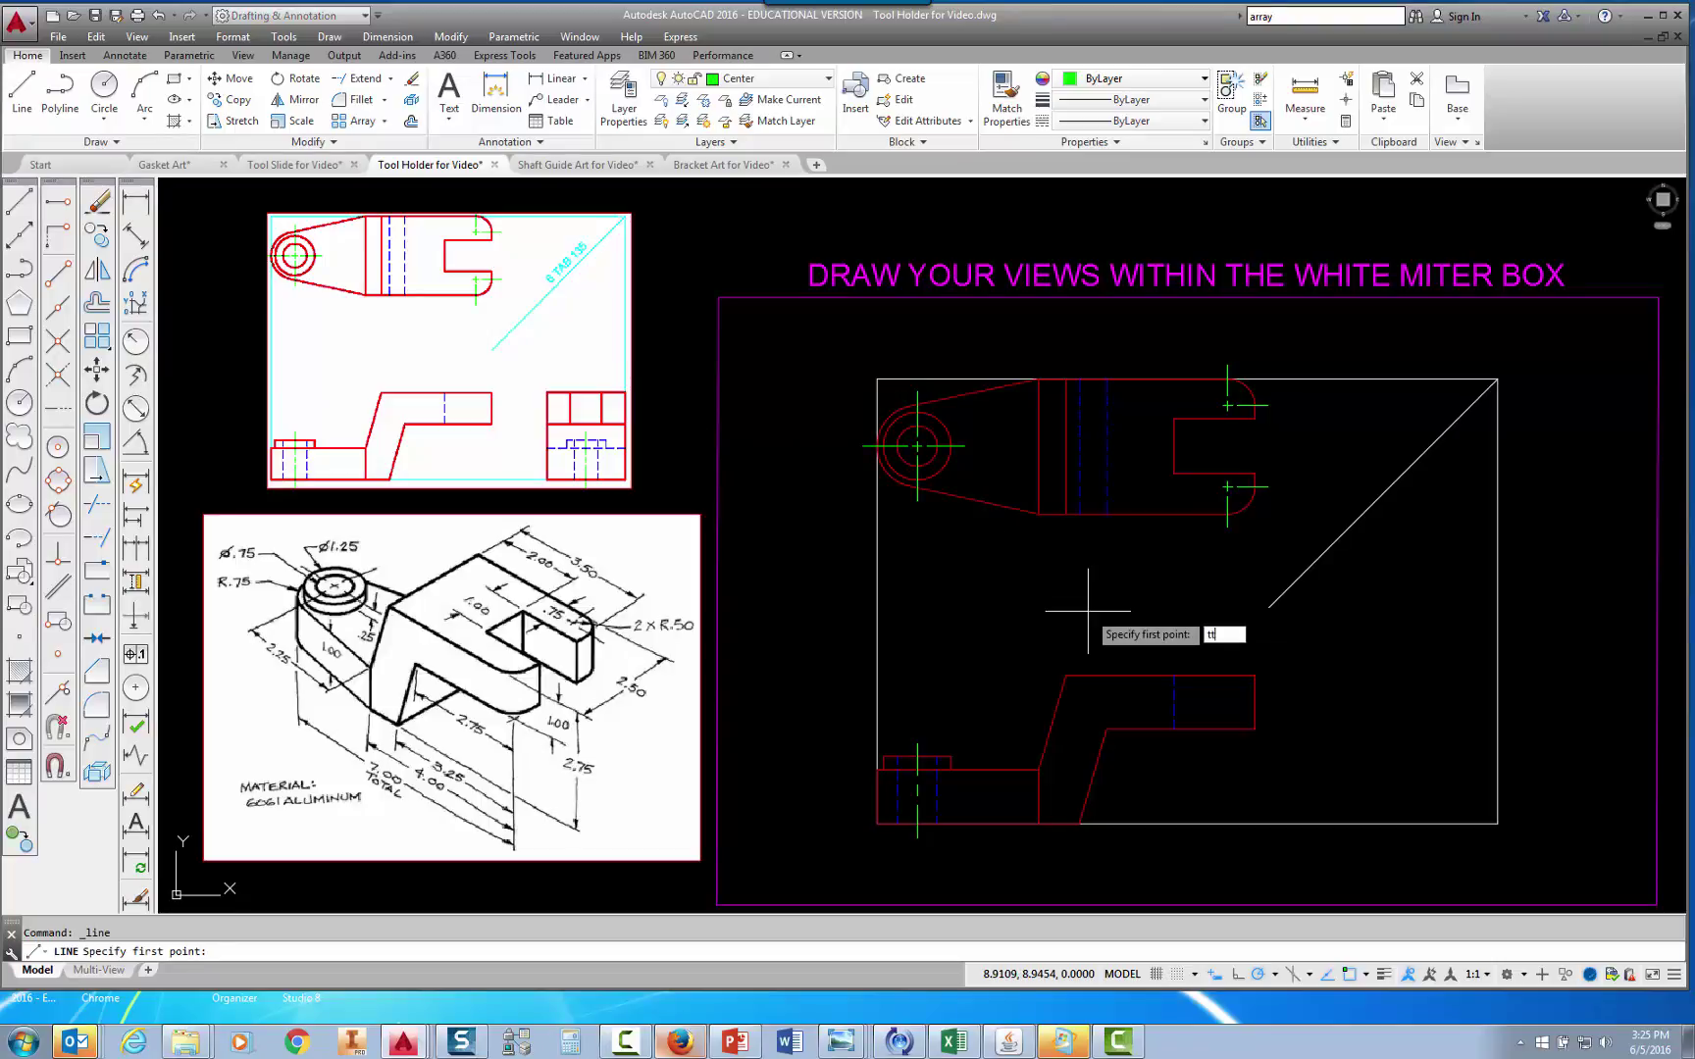
{"action": "key", "text": "Return"}
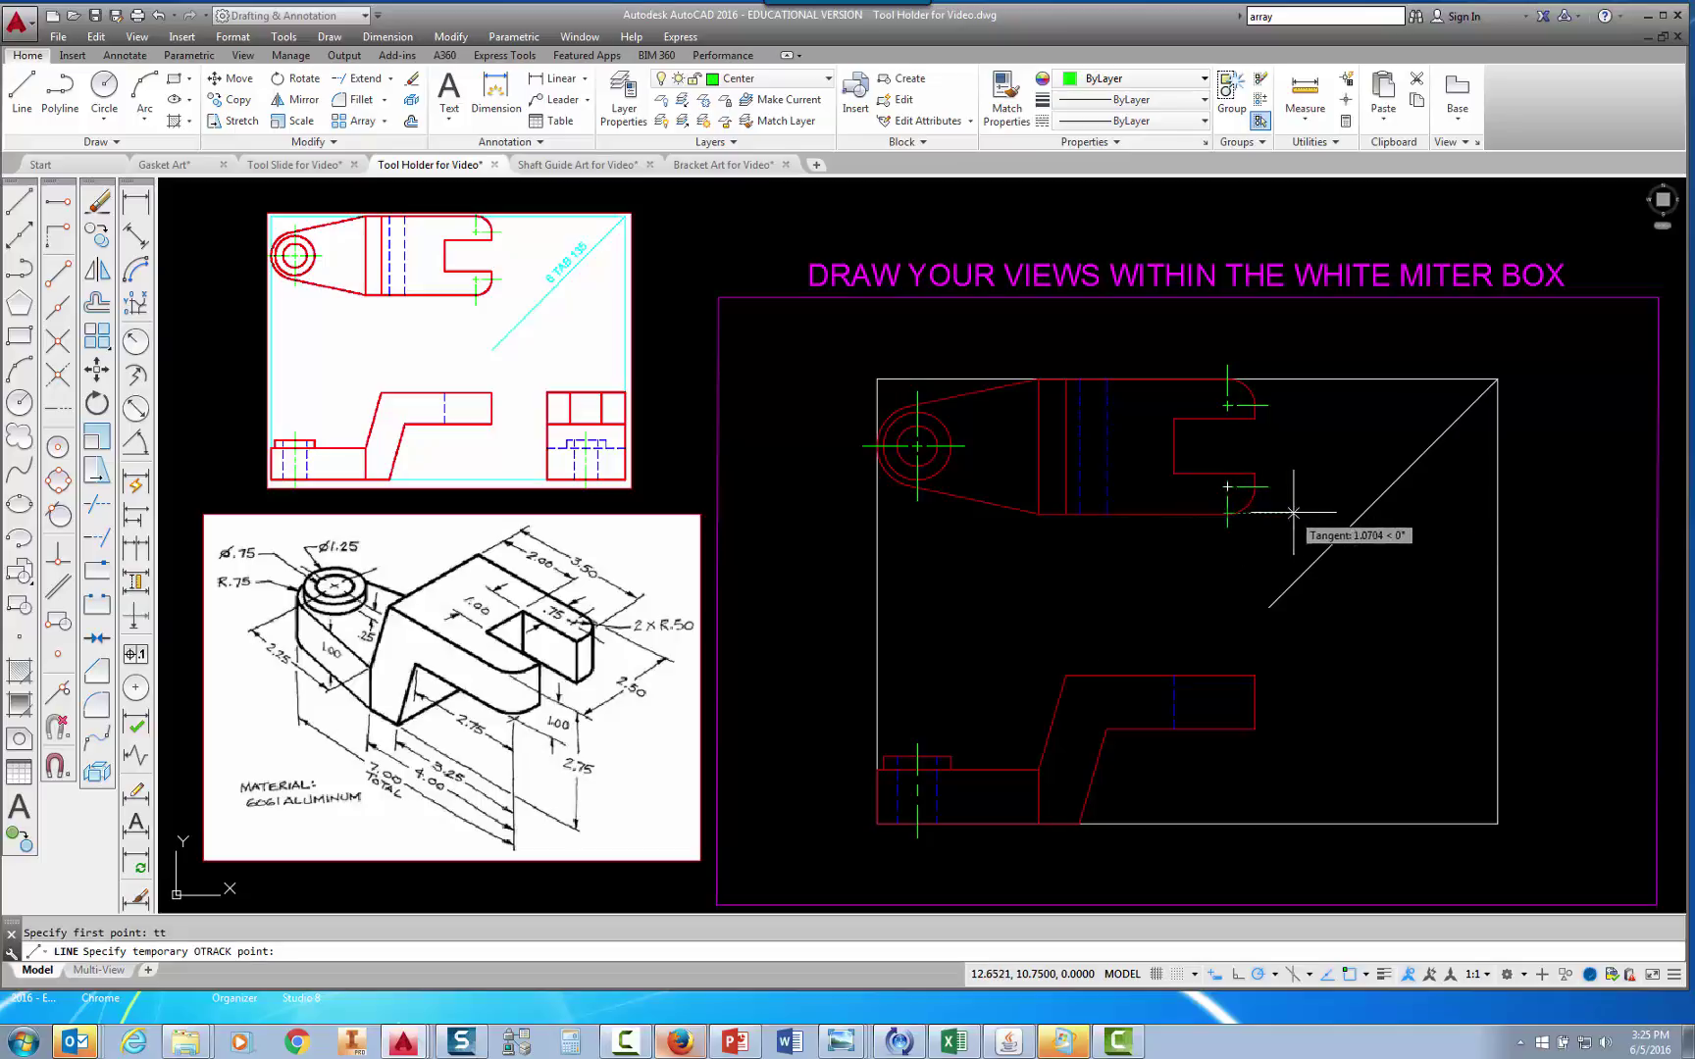
{"action": "left_click", "coordinate": [1363, 513]}
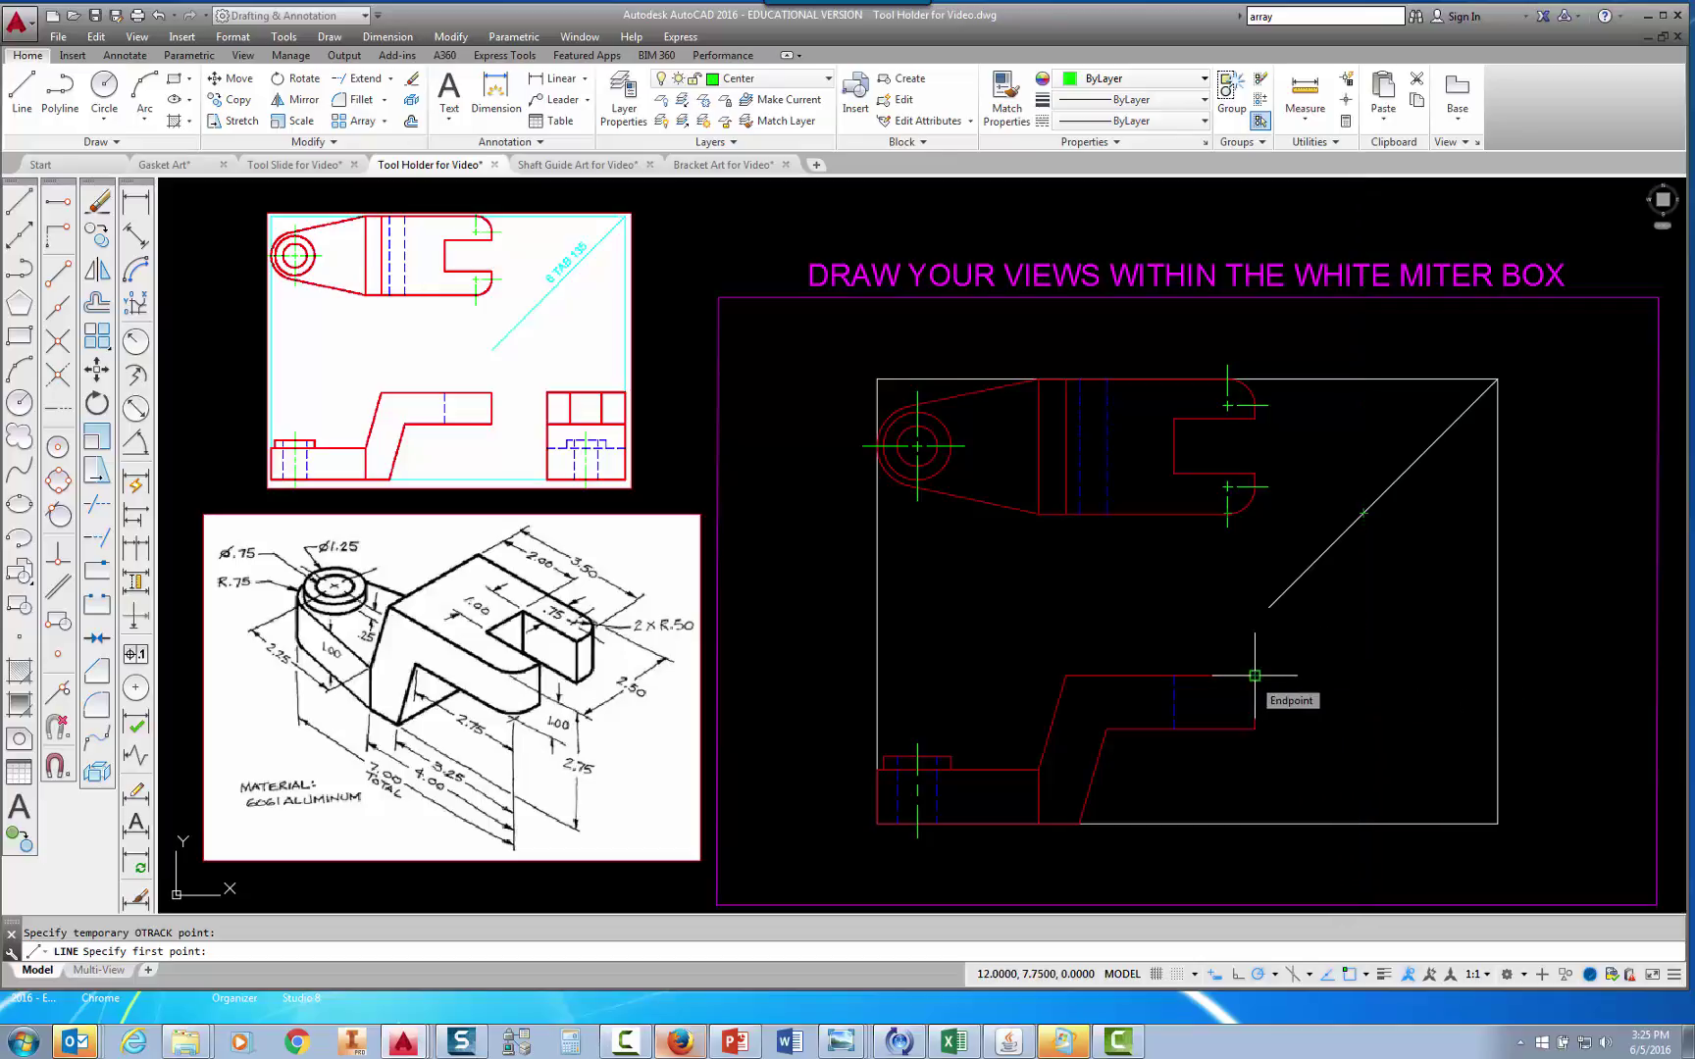
{"action": "mouse_move", "coordinate": [1255, 674]}
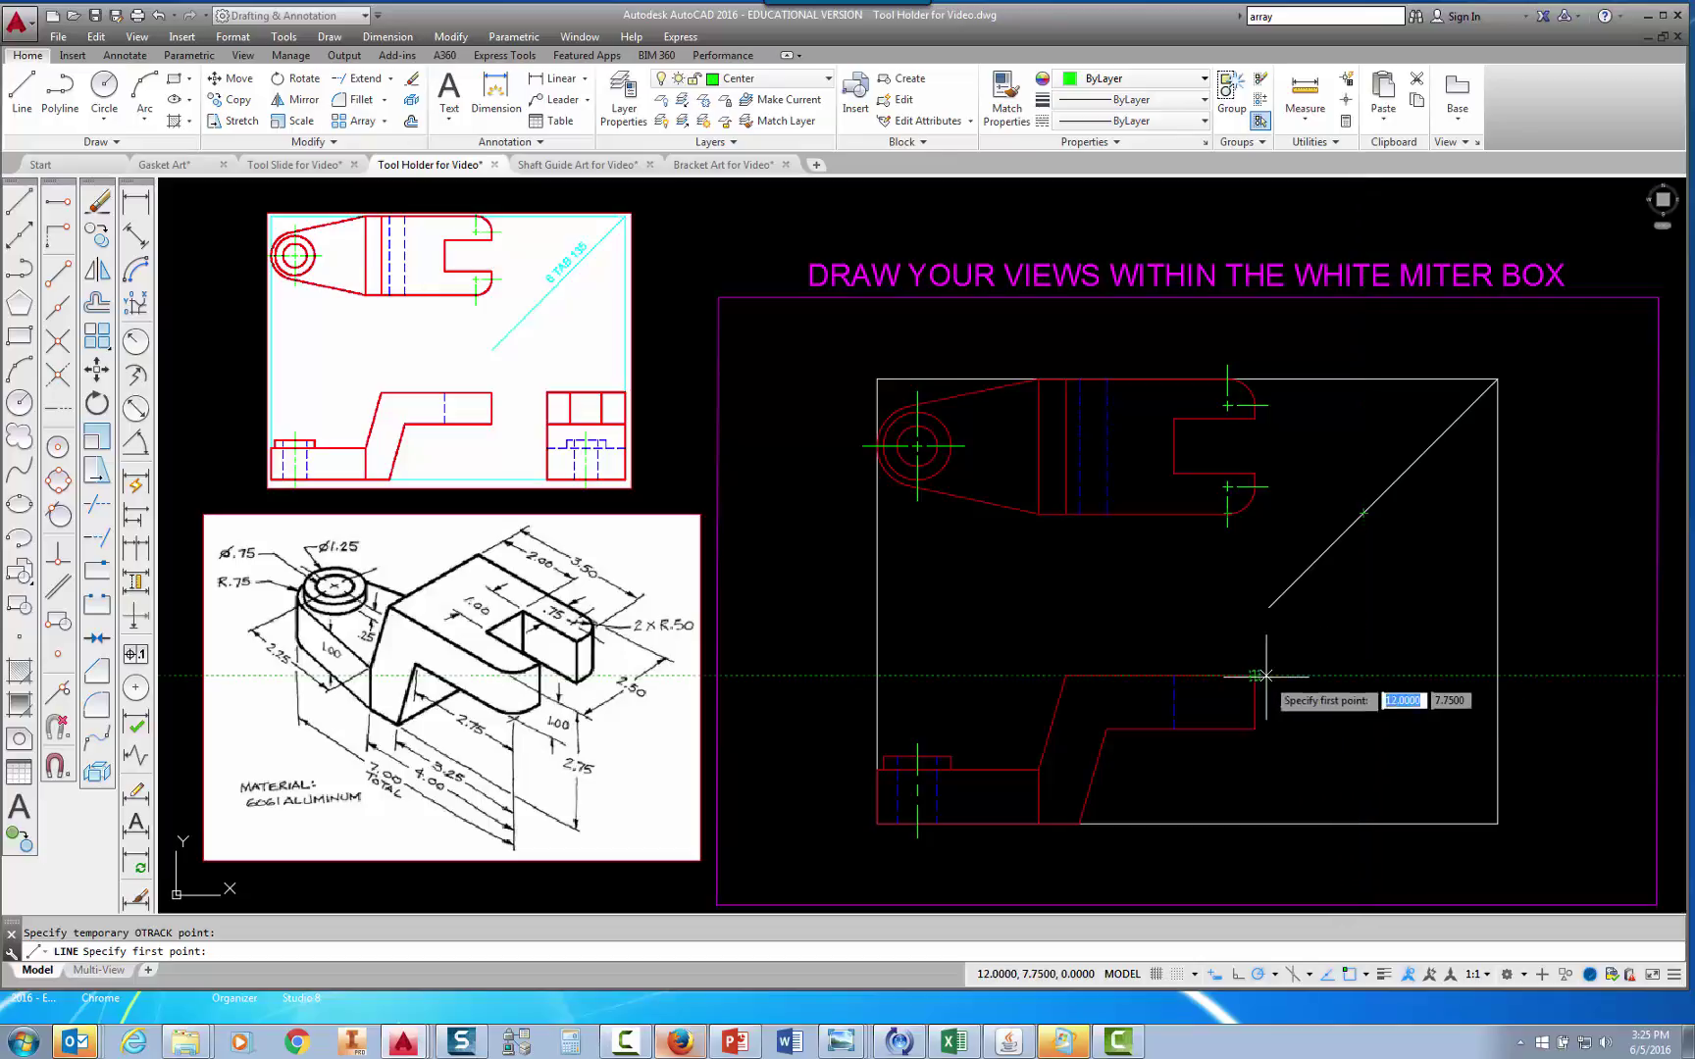
{"action": "left_click", "coordinate": [1364, 676]}
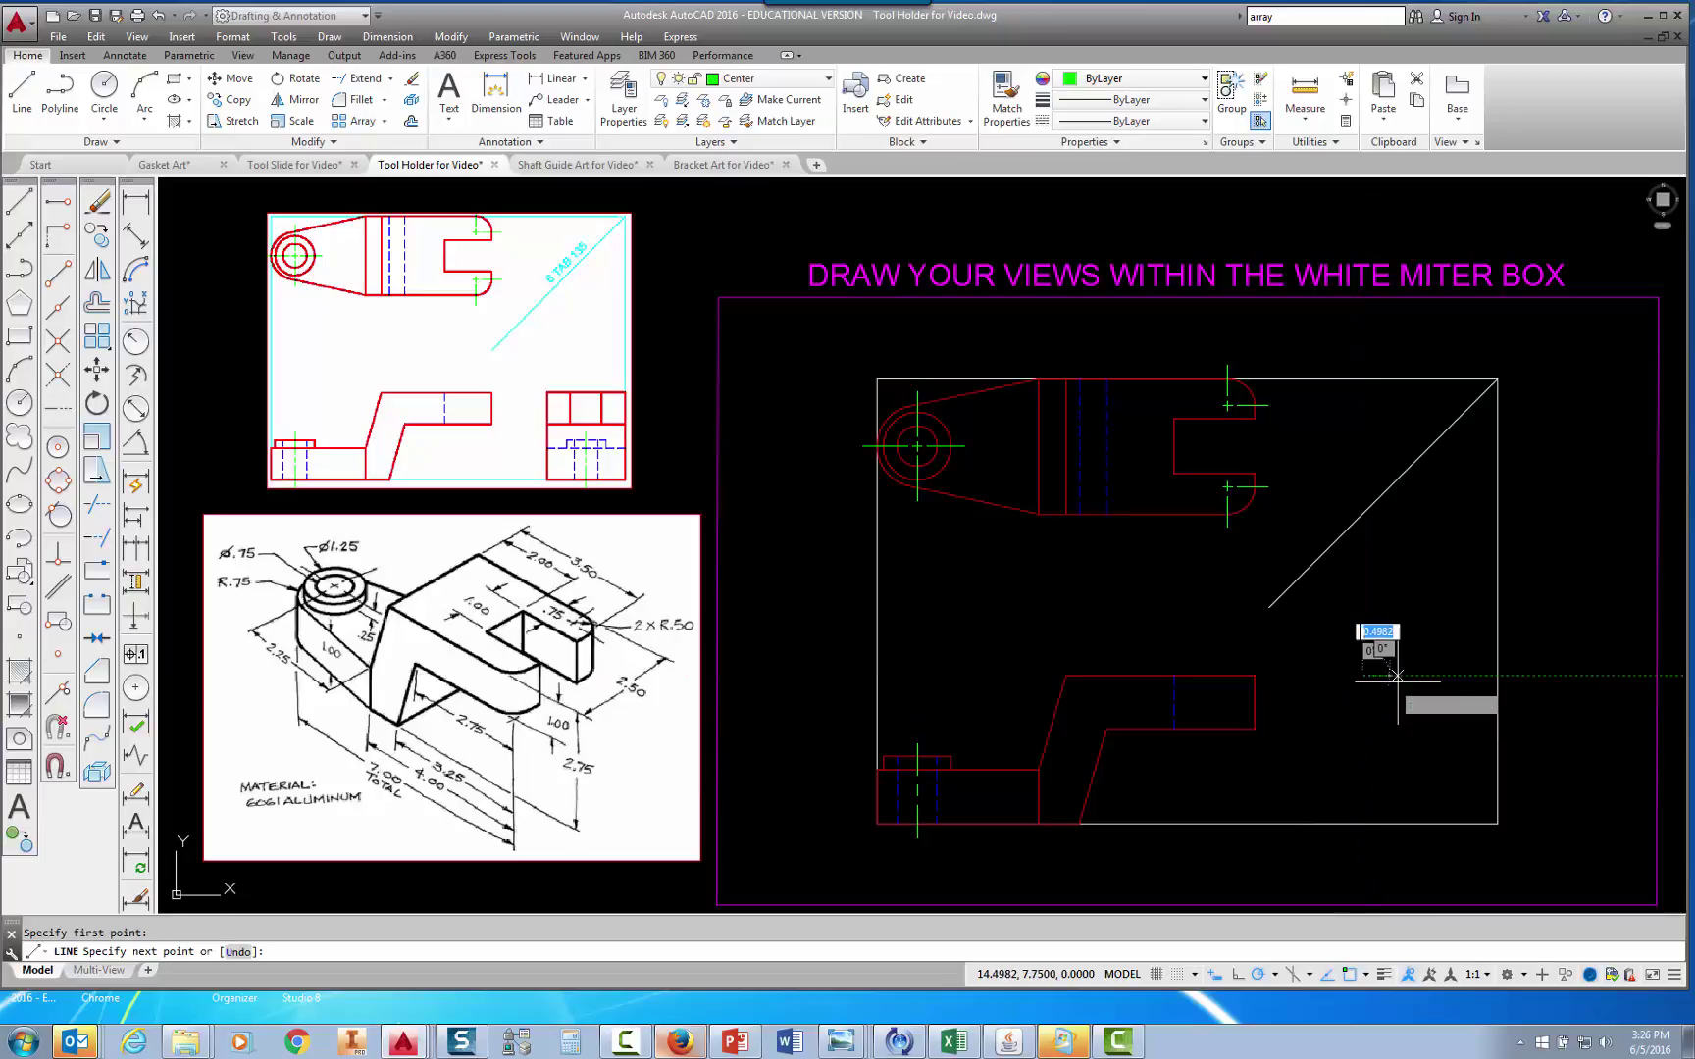
{"action": "left_click", "coordinate": [1363, 824]}
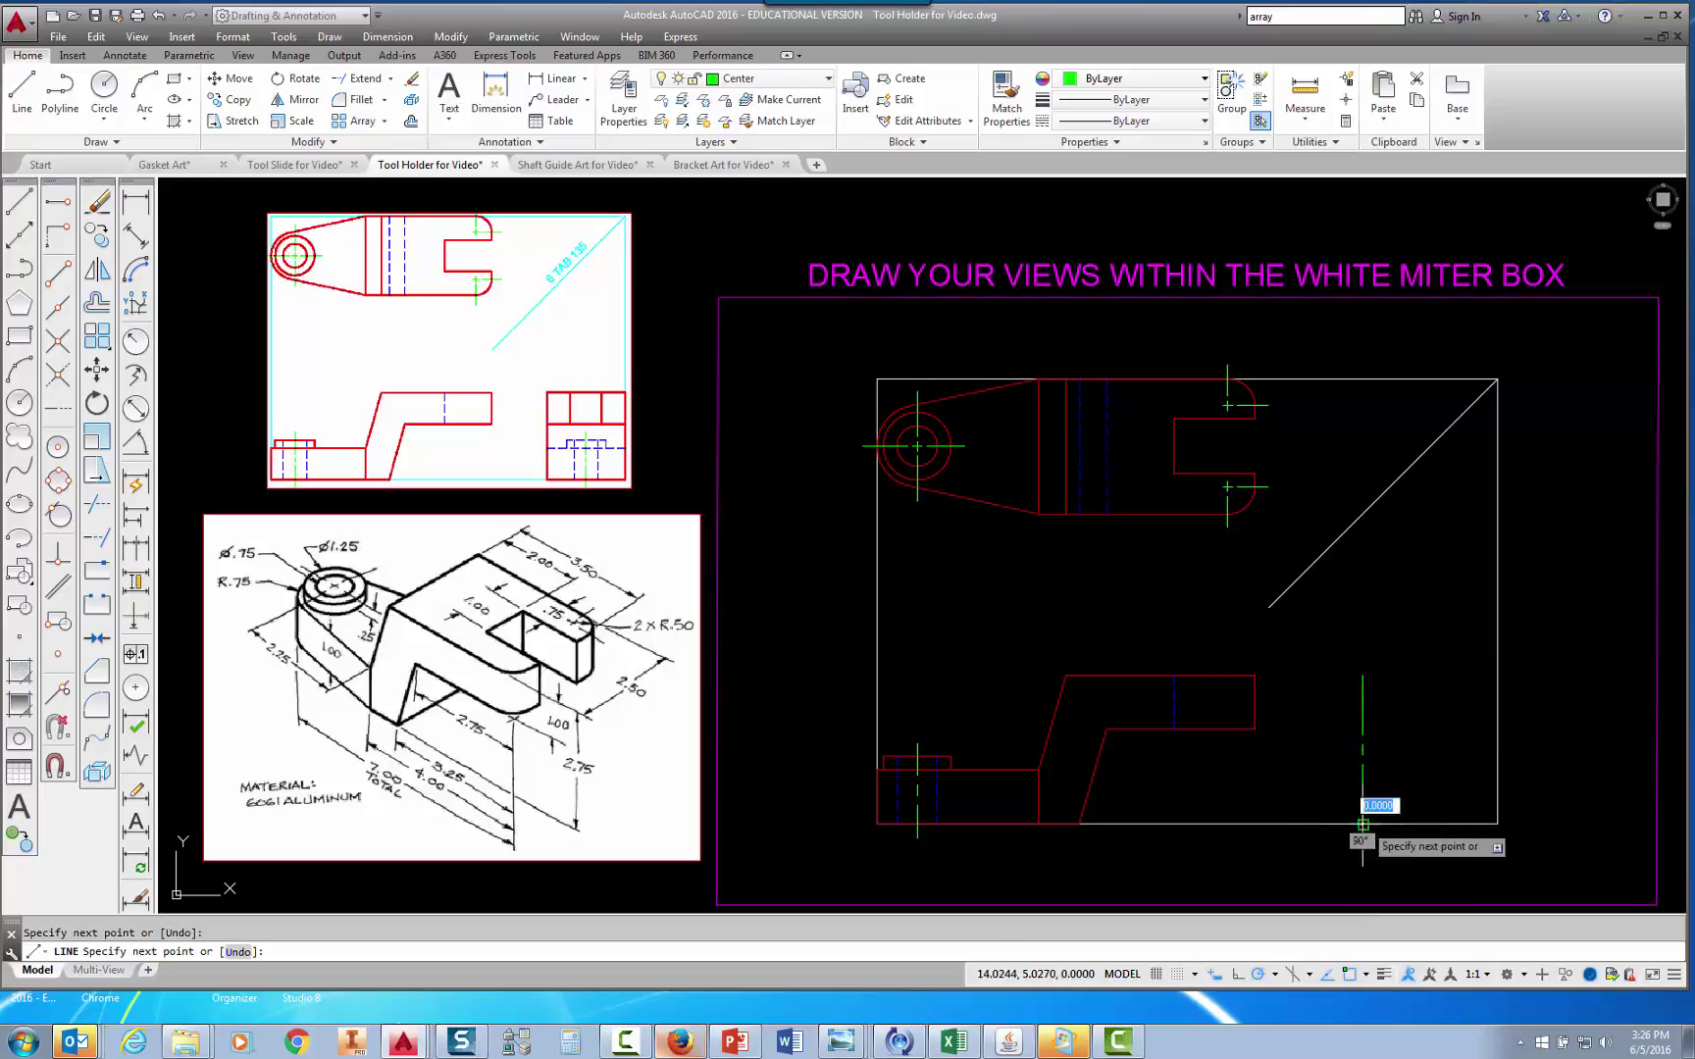
{"action": "left_click", "coordinate": [1498, 824]}
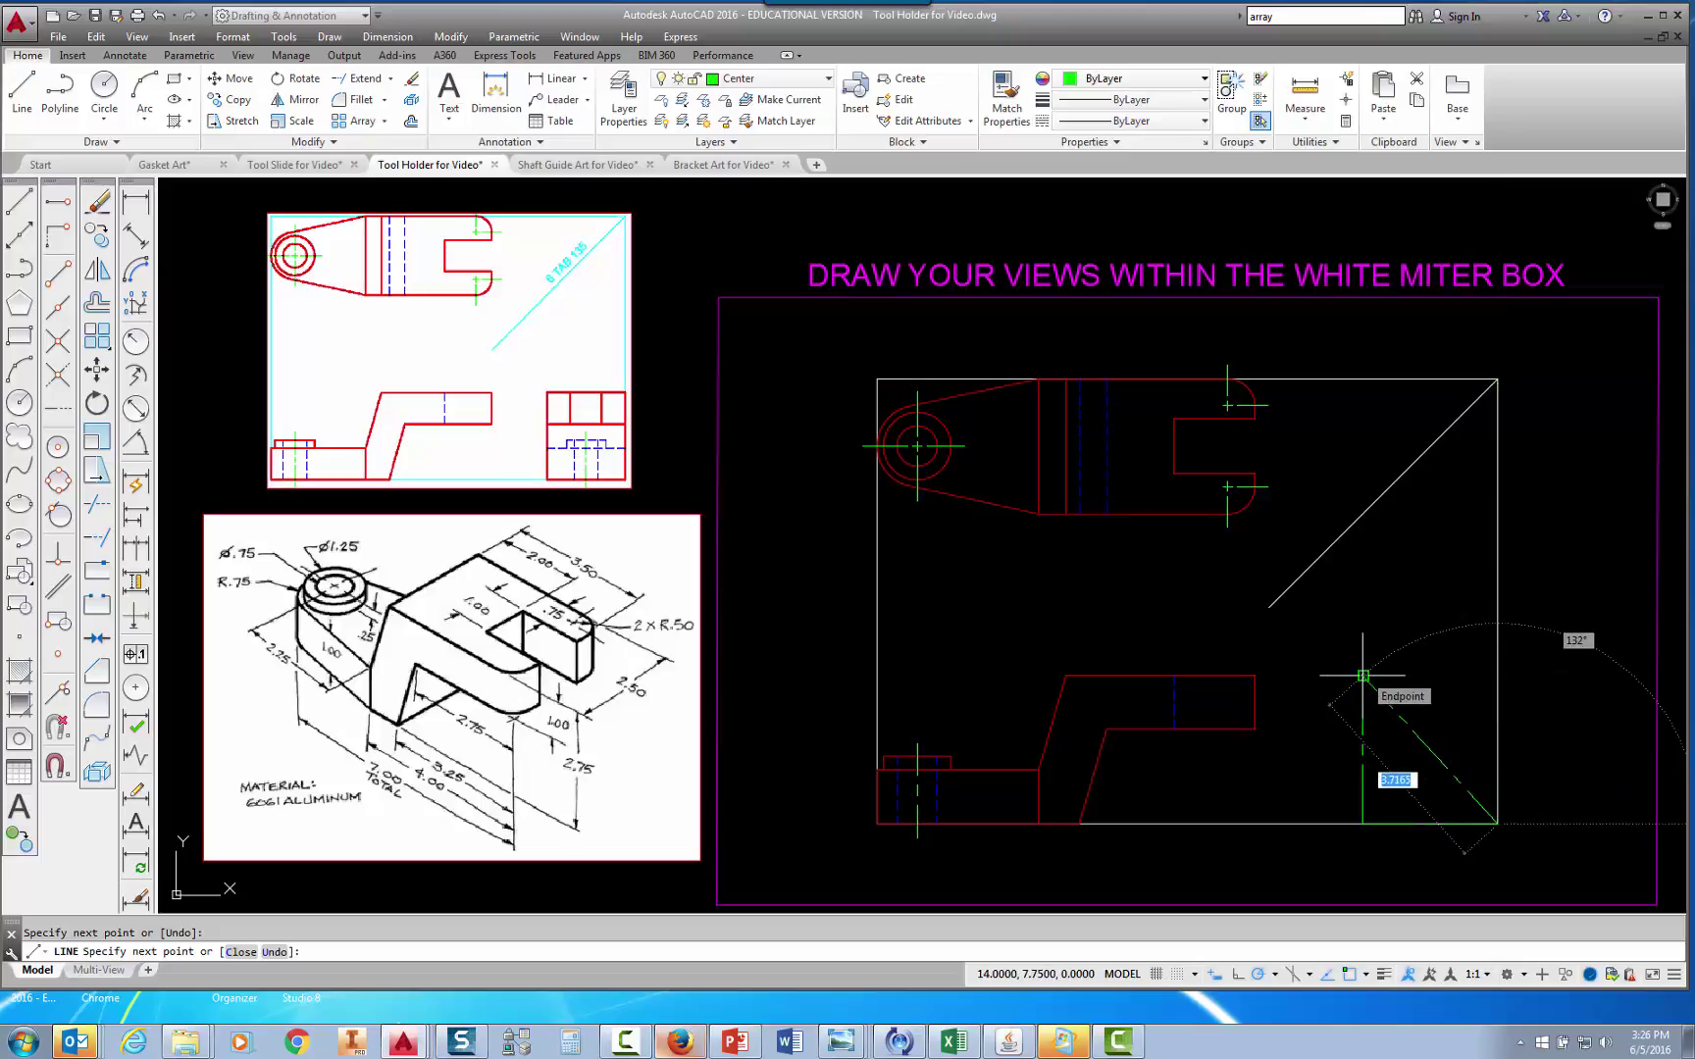
{"action": "left_click", "coordinate": [1498, 676]}
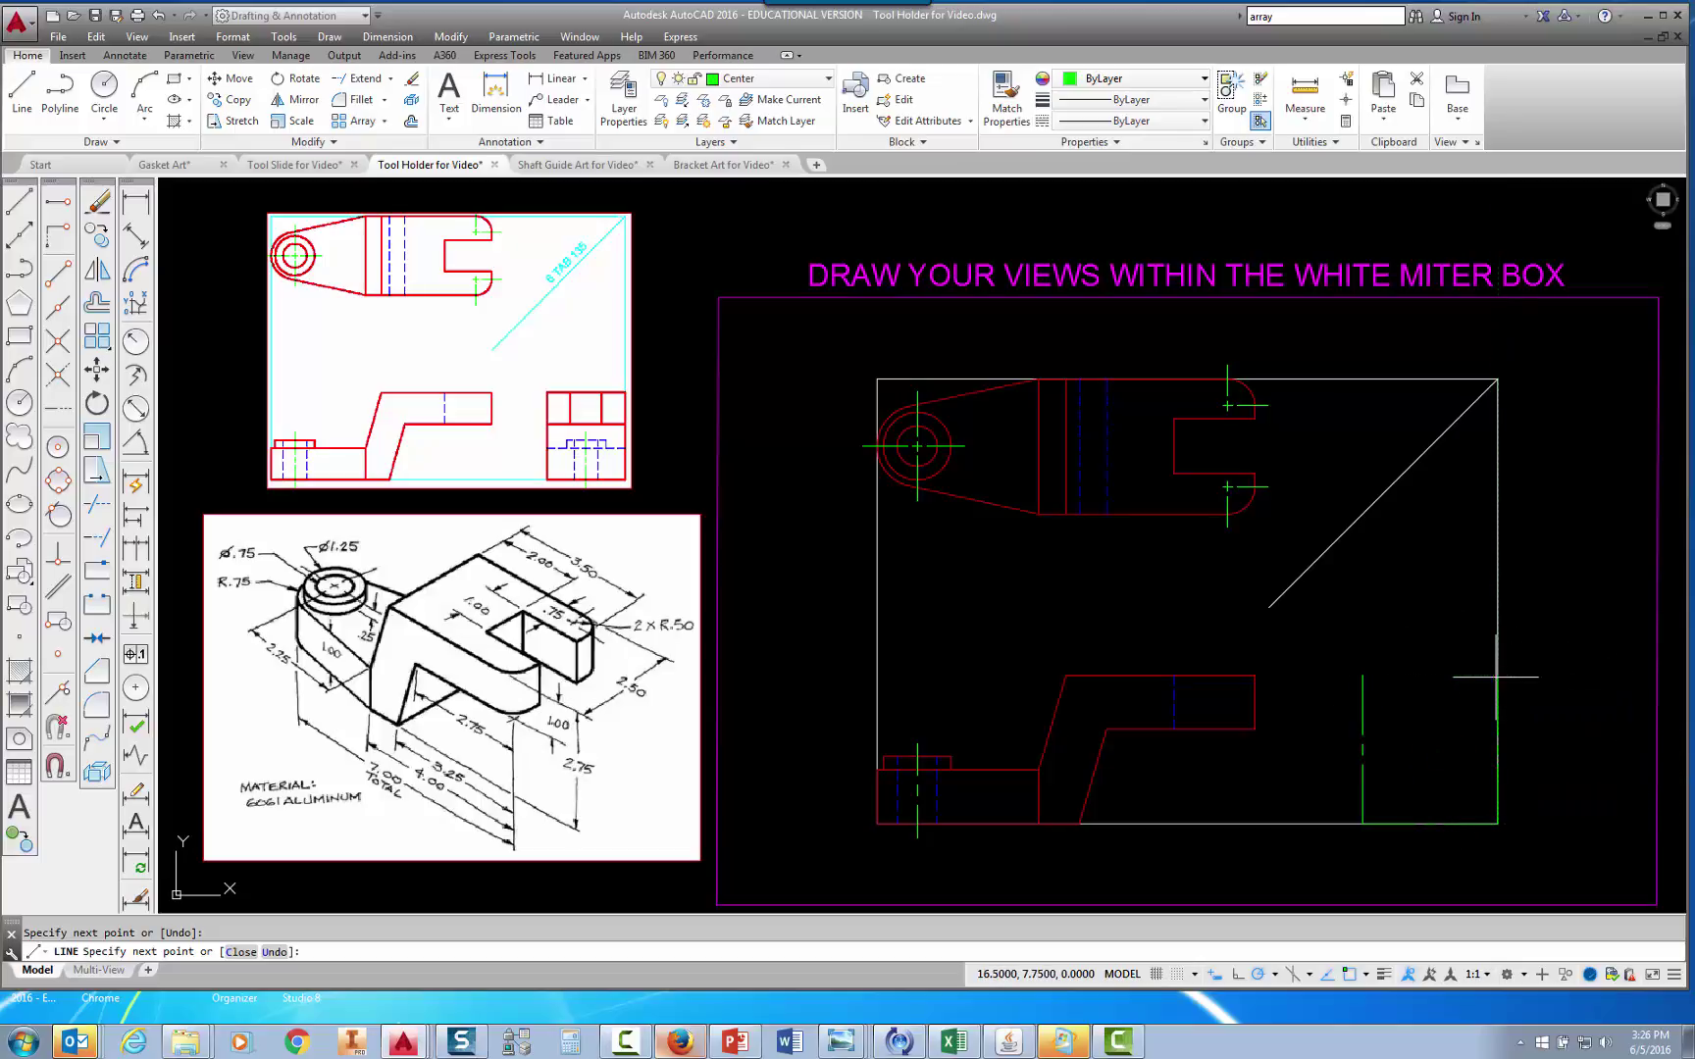
{"action": "left_click", "coordinate": [1362, 676]}
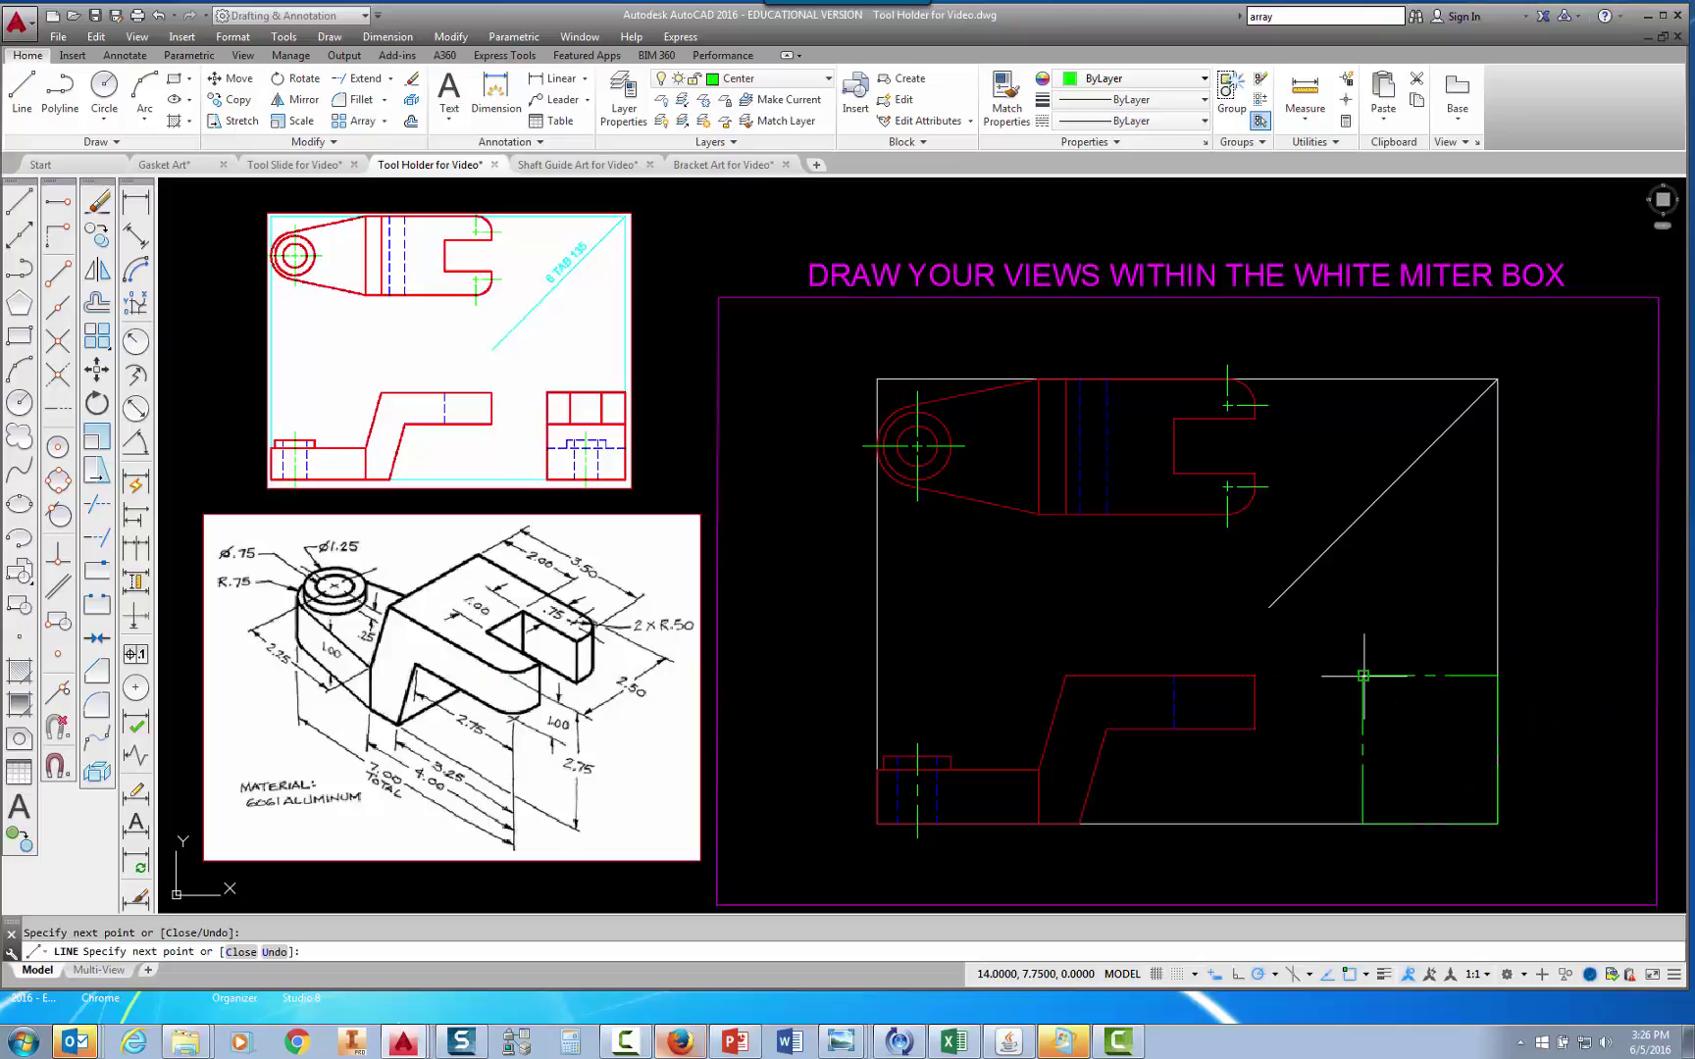
{"action": "key", "text": "Escape"}
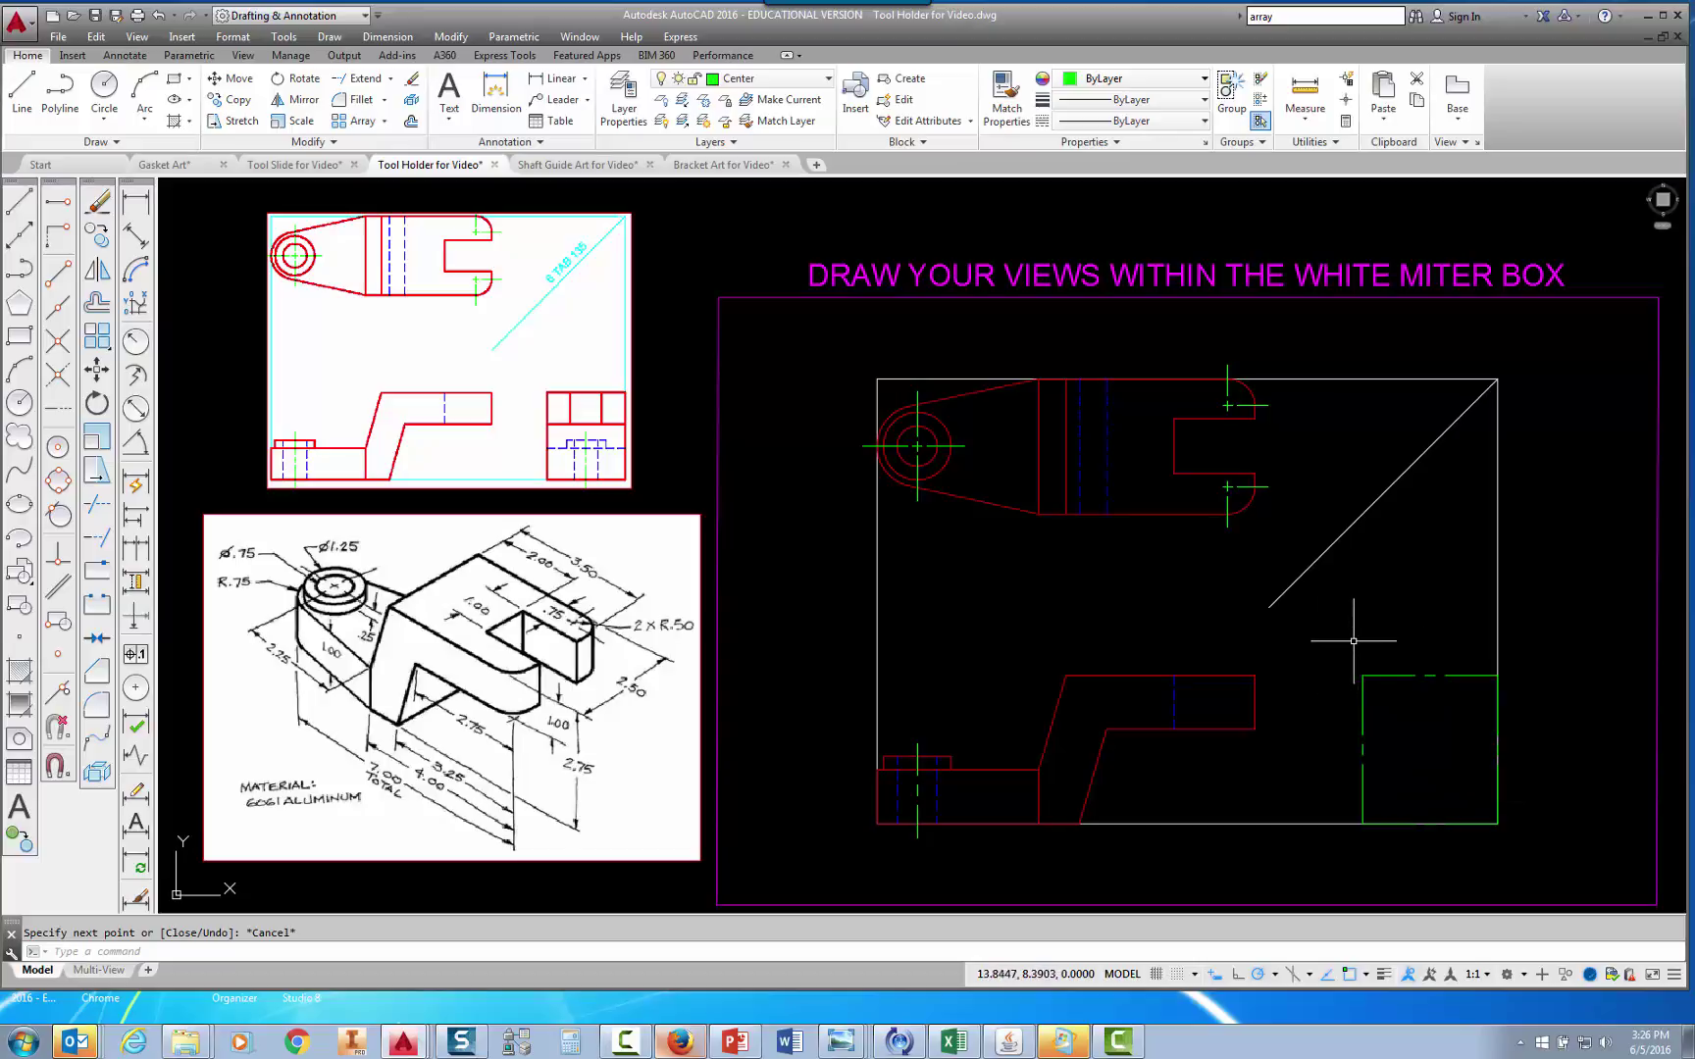
{"action": "key", "text": "Escape"}
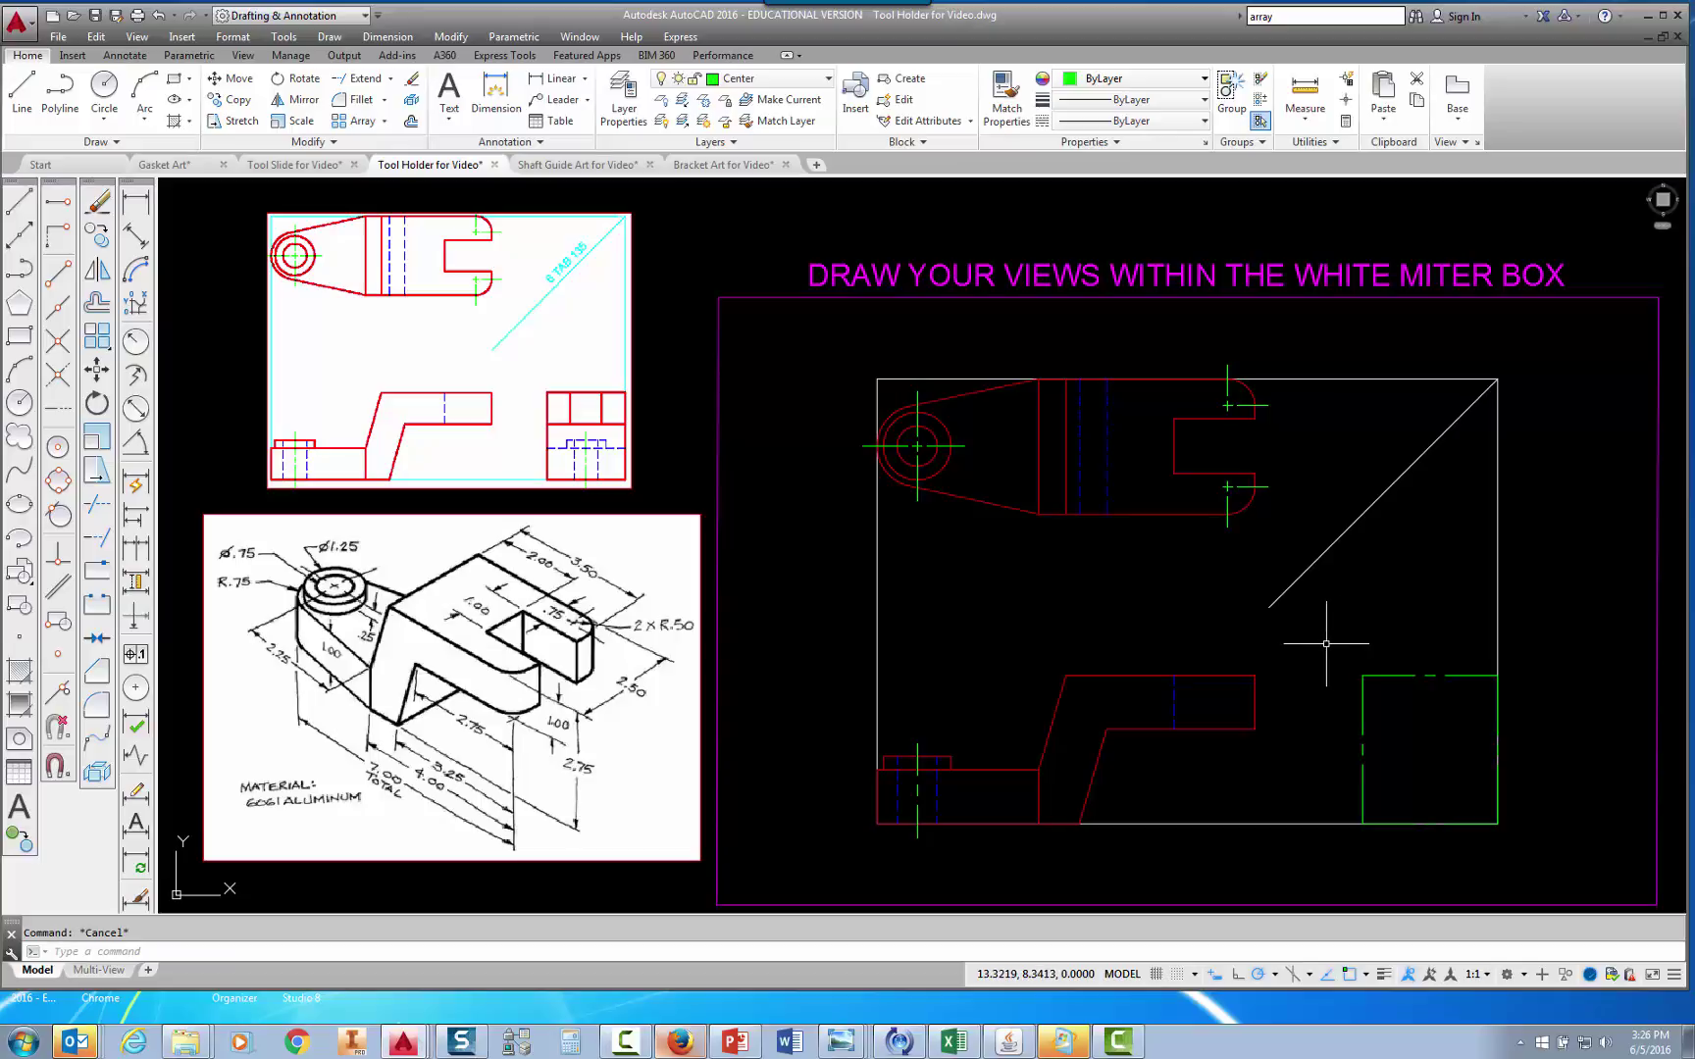
Move the side view's four outline lines to the Visible layer.
{"action": "left_click", "coordinate": [1326, 644]}
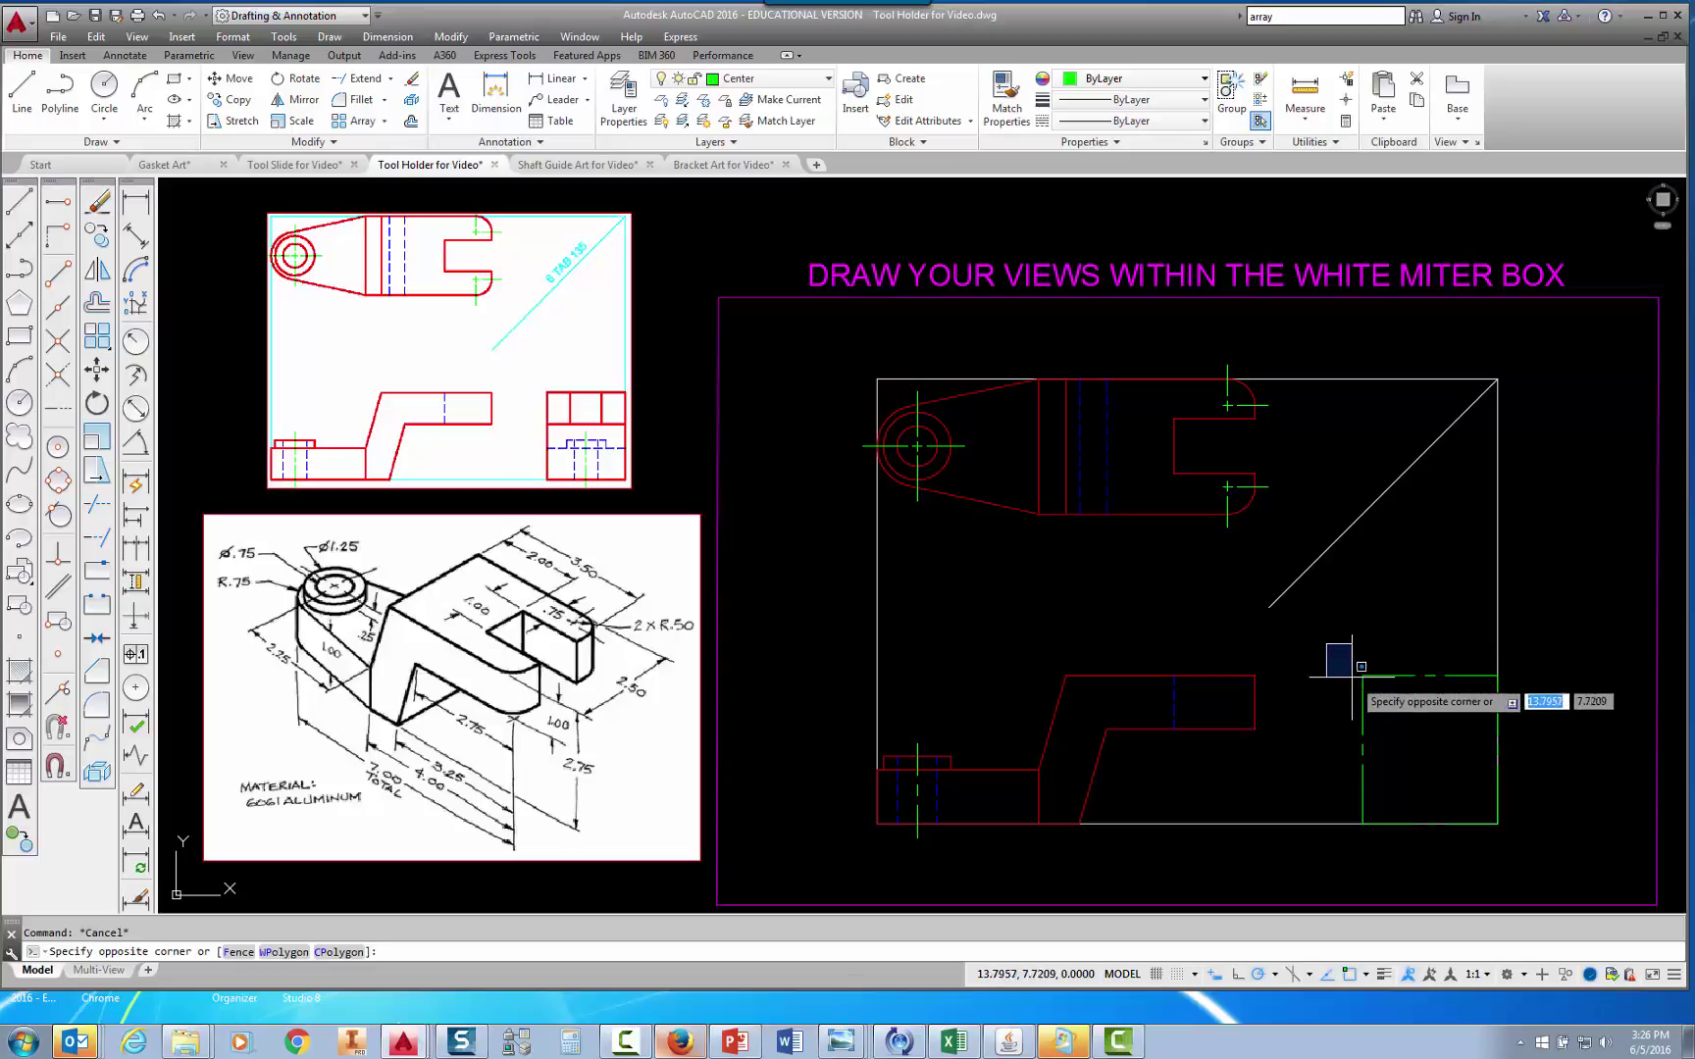
{"action": "left_click", "coordinate": [1539, 858]}
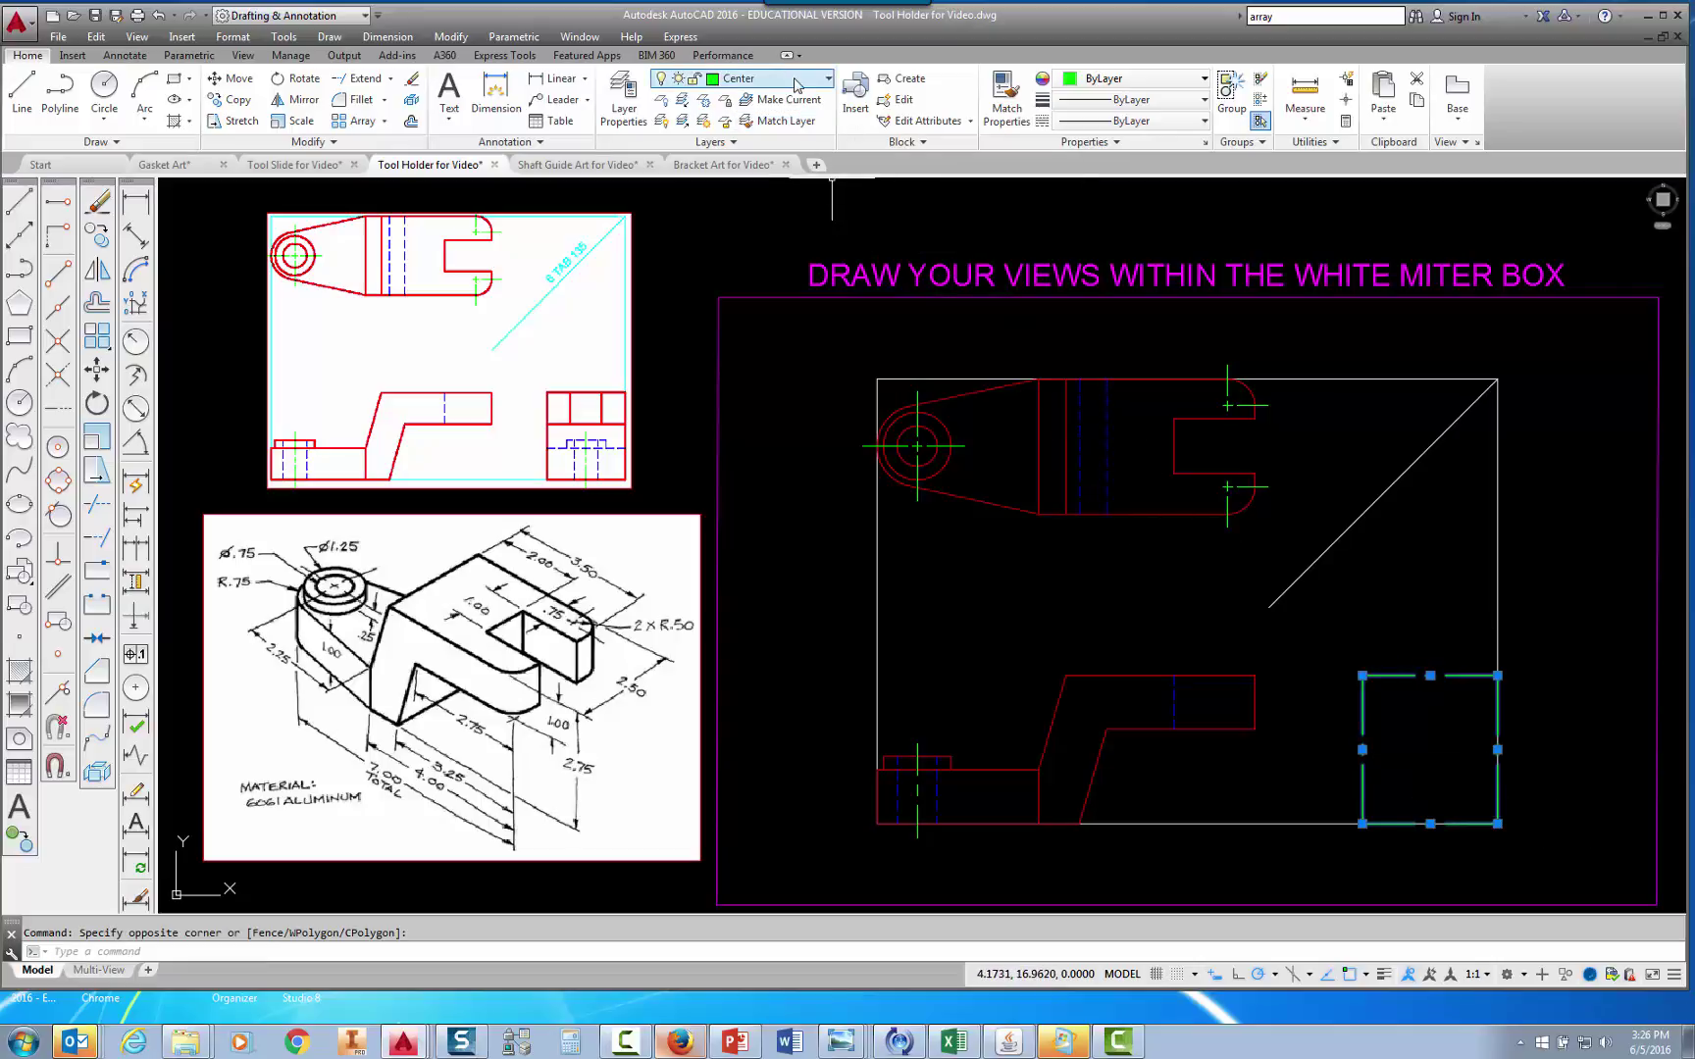
{"action": "left_click", "coordinate": [829, 81]}
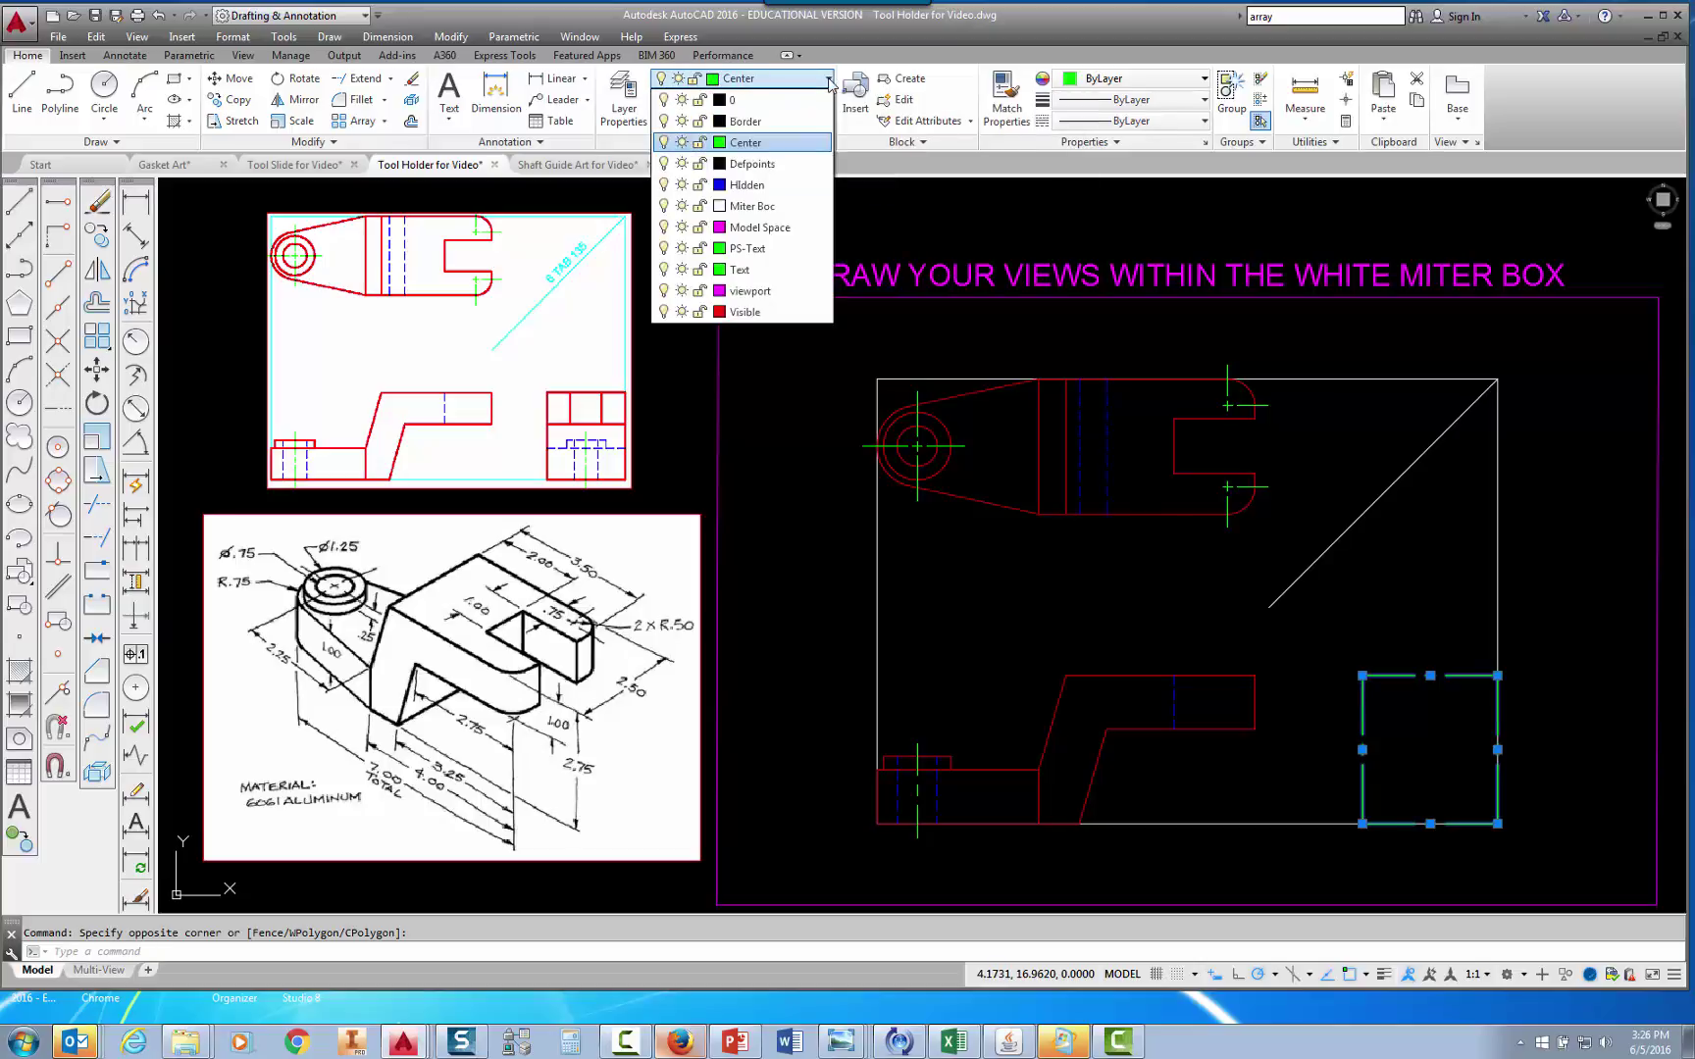
{"action": "left_click", "coordinate": [747, 311]}
{"action": "key", "text": "Escape"}
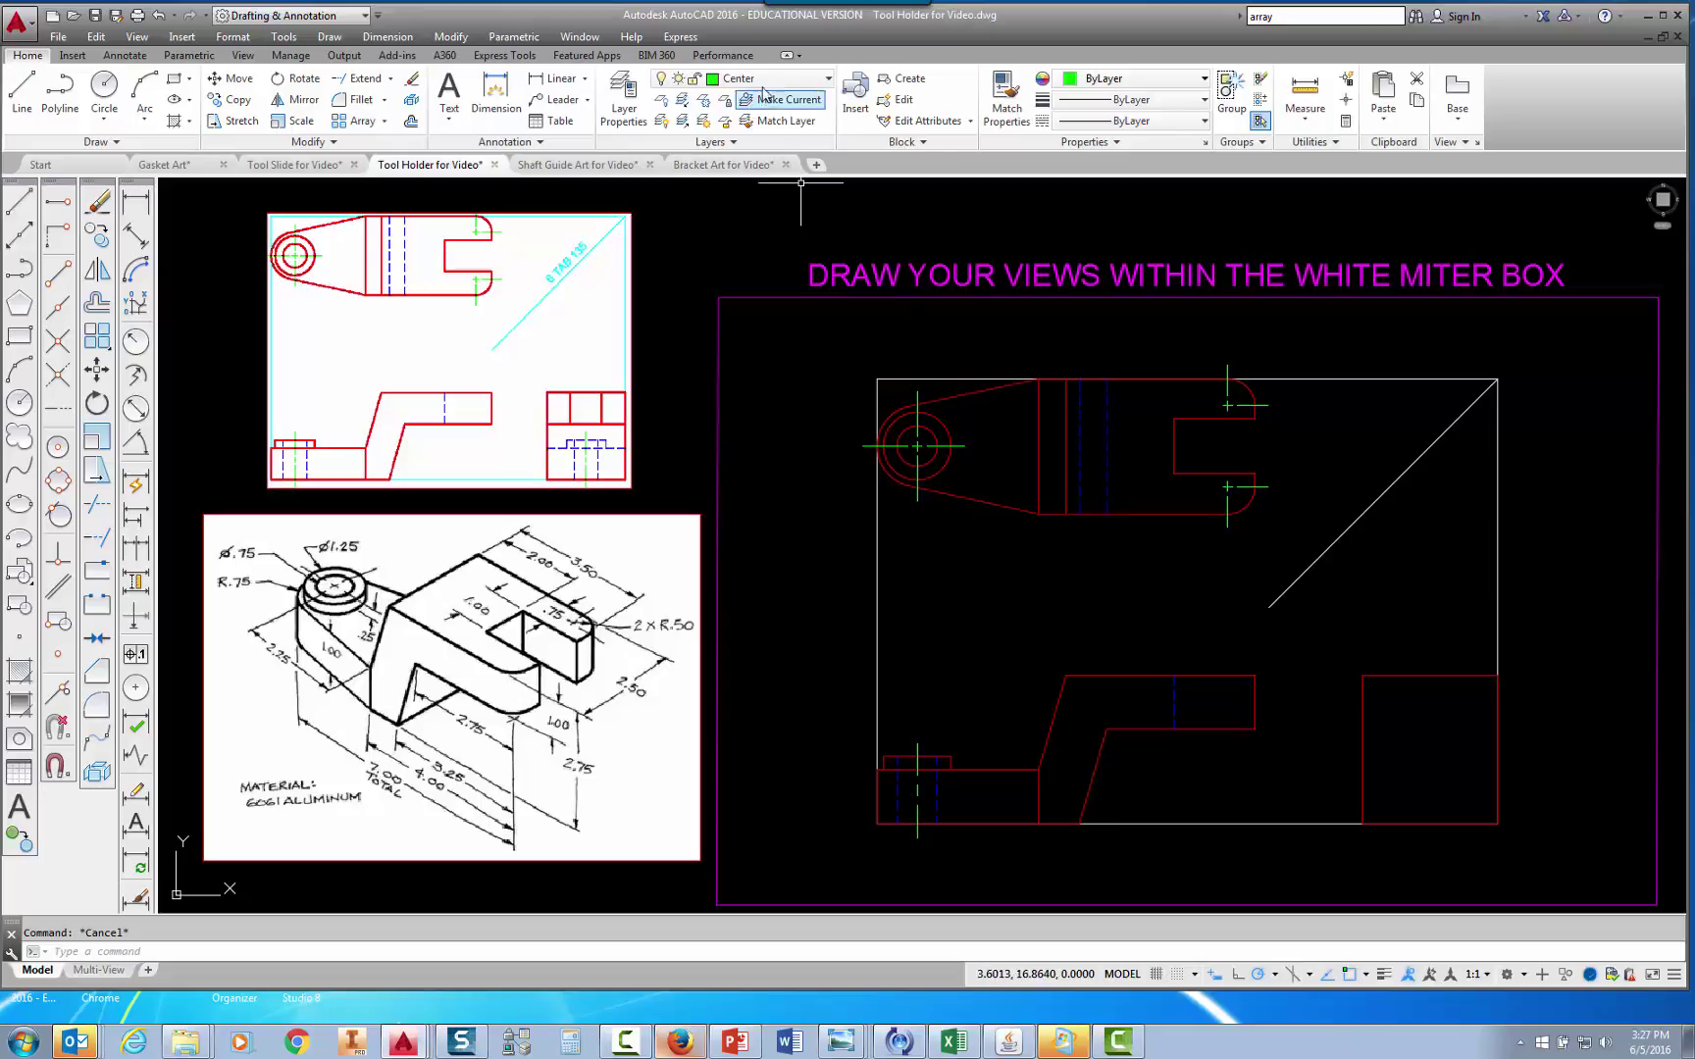
Make Visible the current layer and draw a horizontal line across the side view at the height of the front view arm's underside.
{"action": "left_click", "coordinate": [795, 83]}
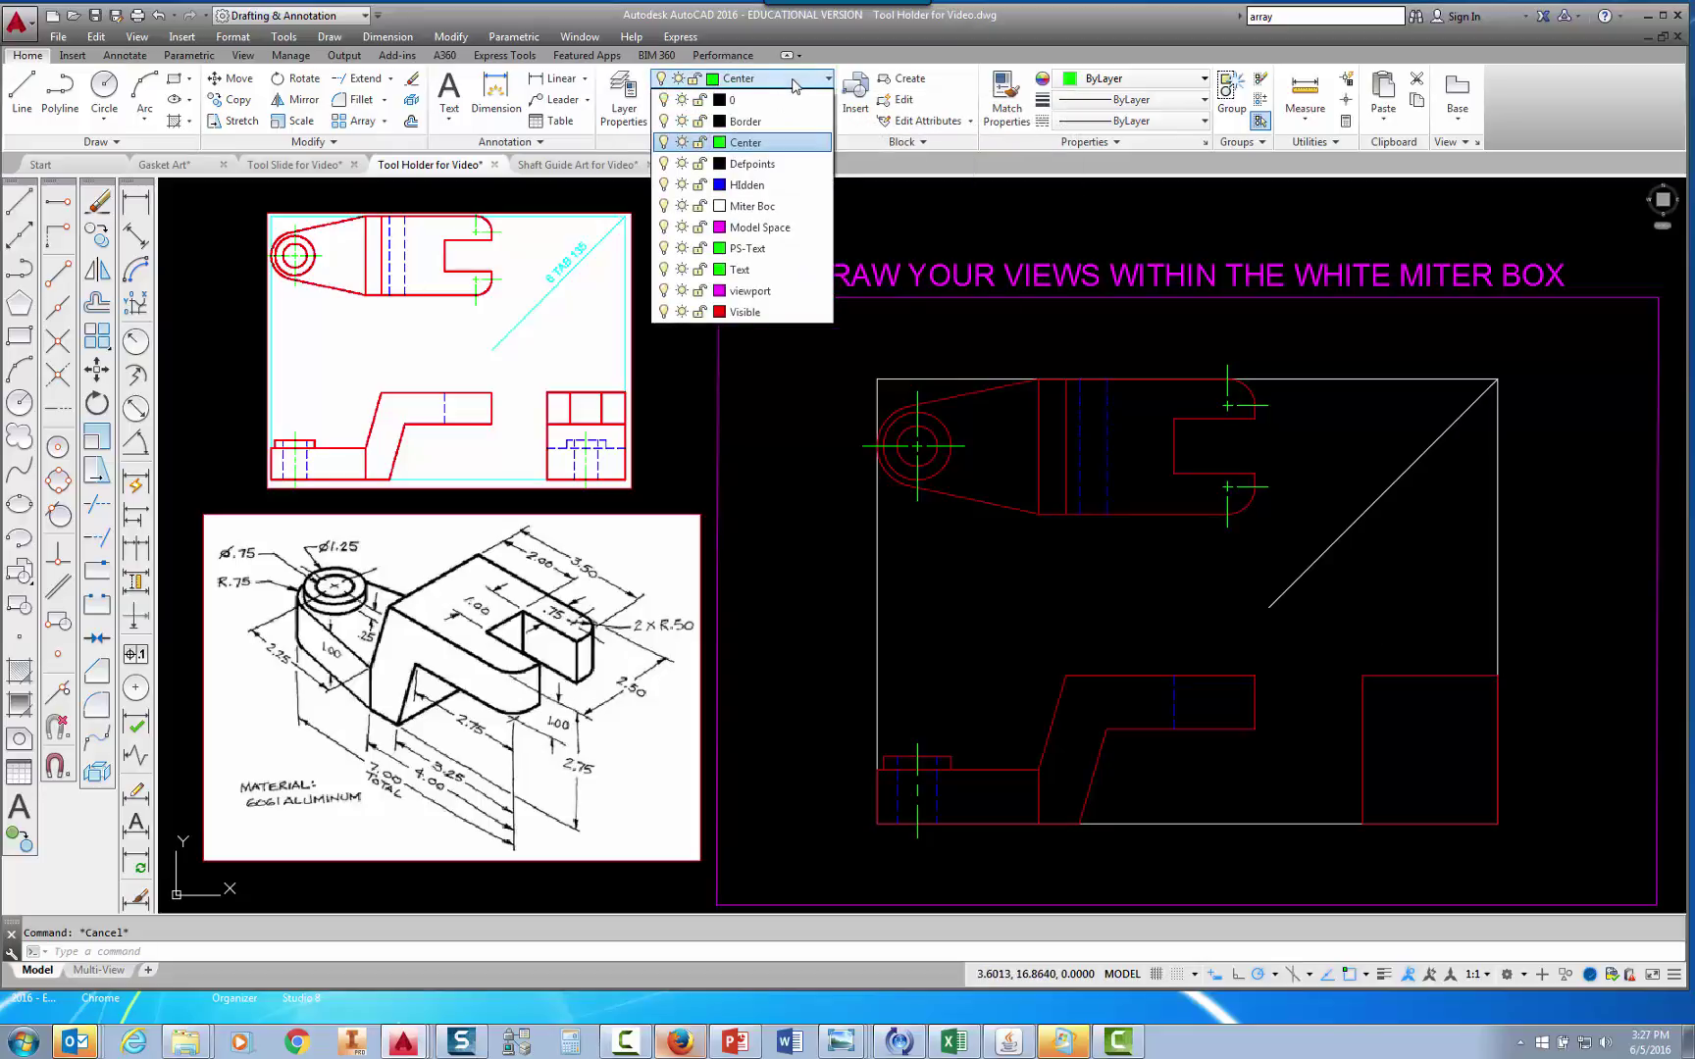
{"action": "left_click", "coordinate": [746, 312]}
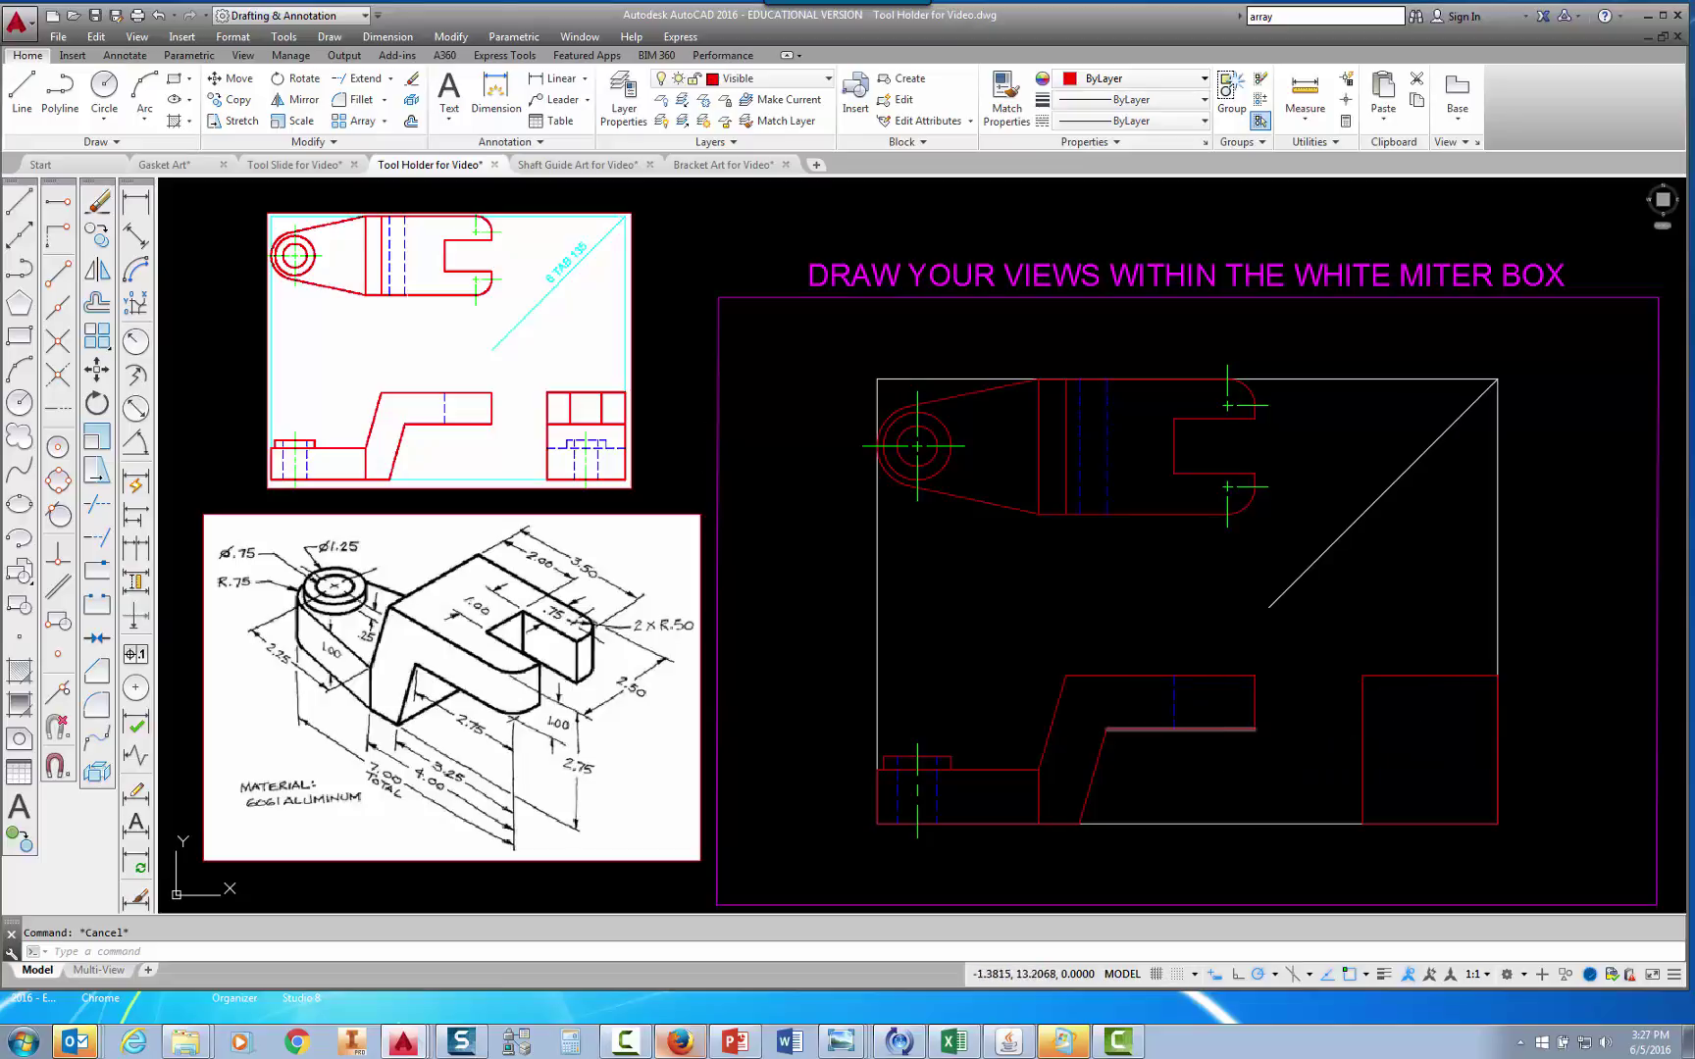
{"action": "left_click", "coordinate": [21, 93]}
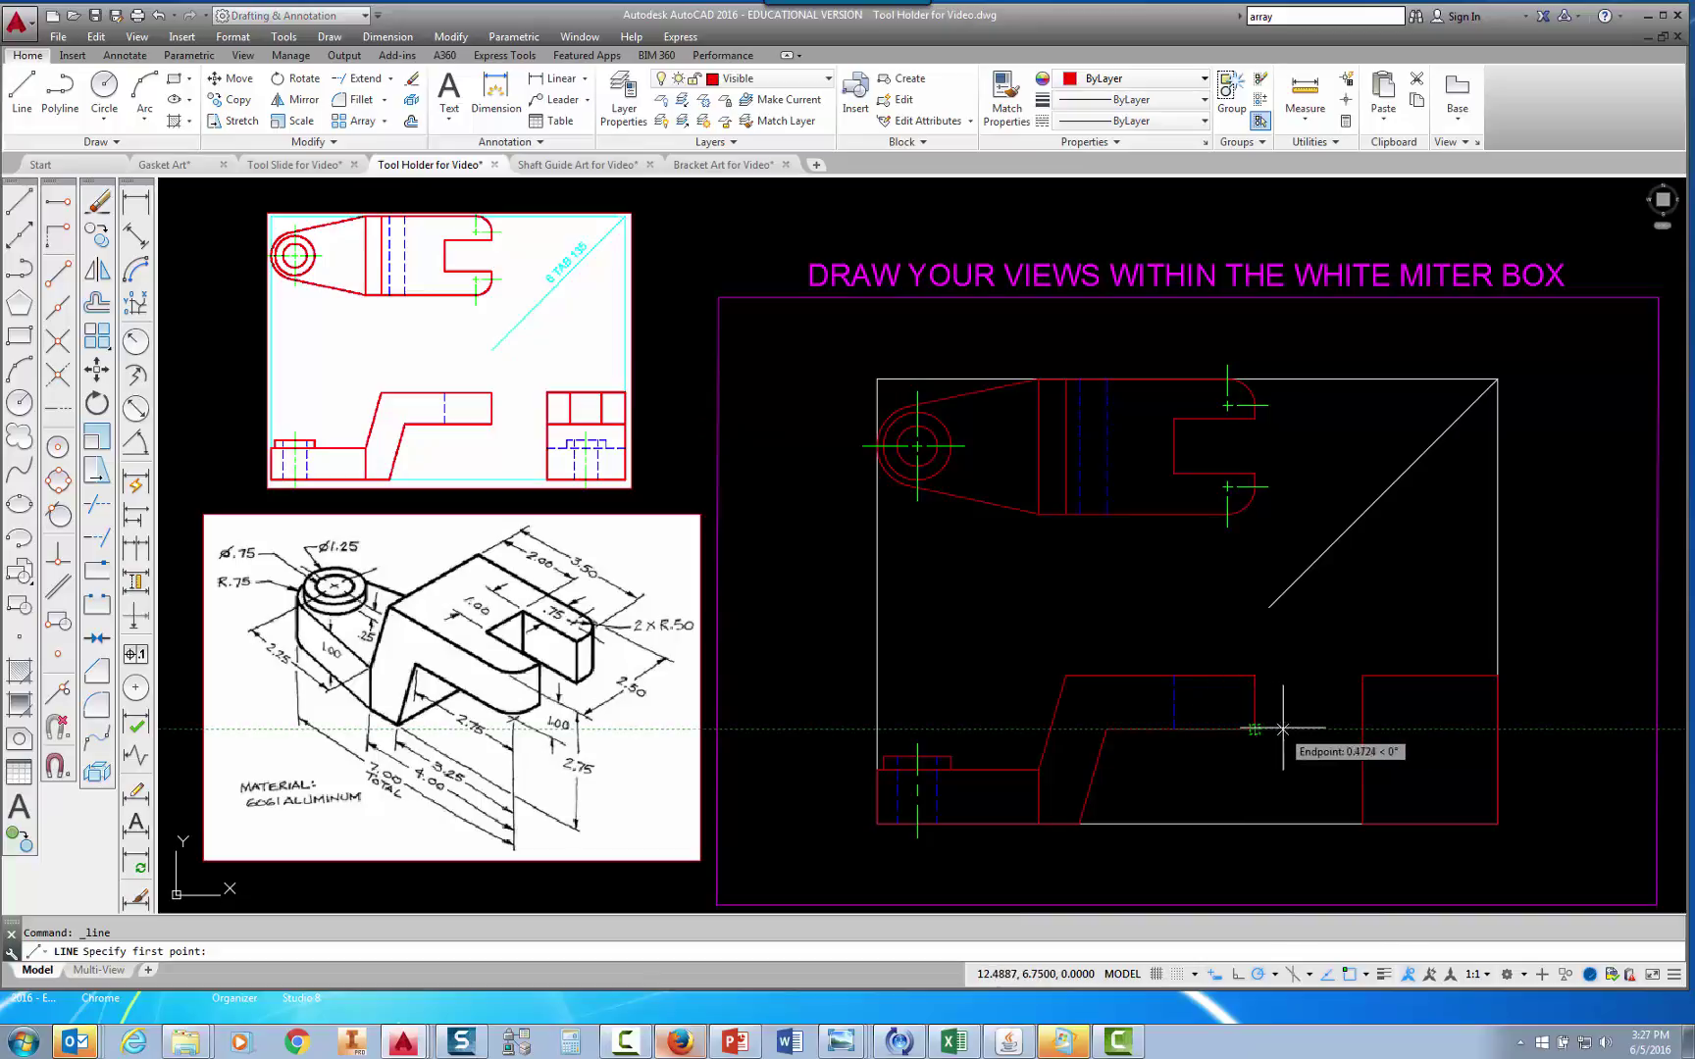
{"action": "left_click", "coordinate": [1363, 729]}
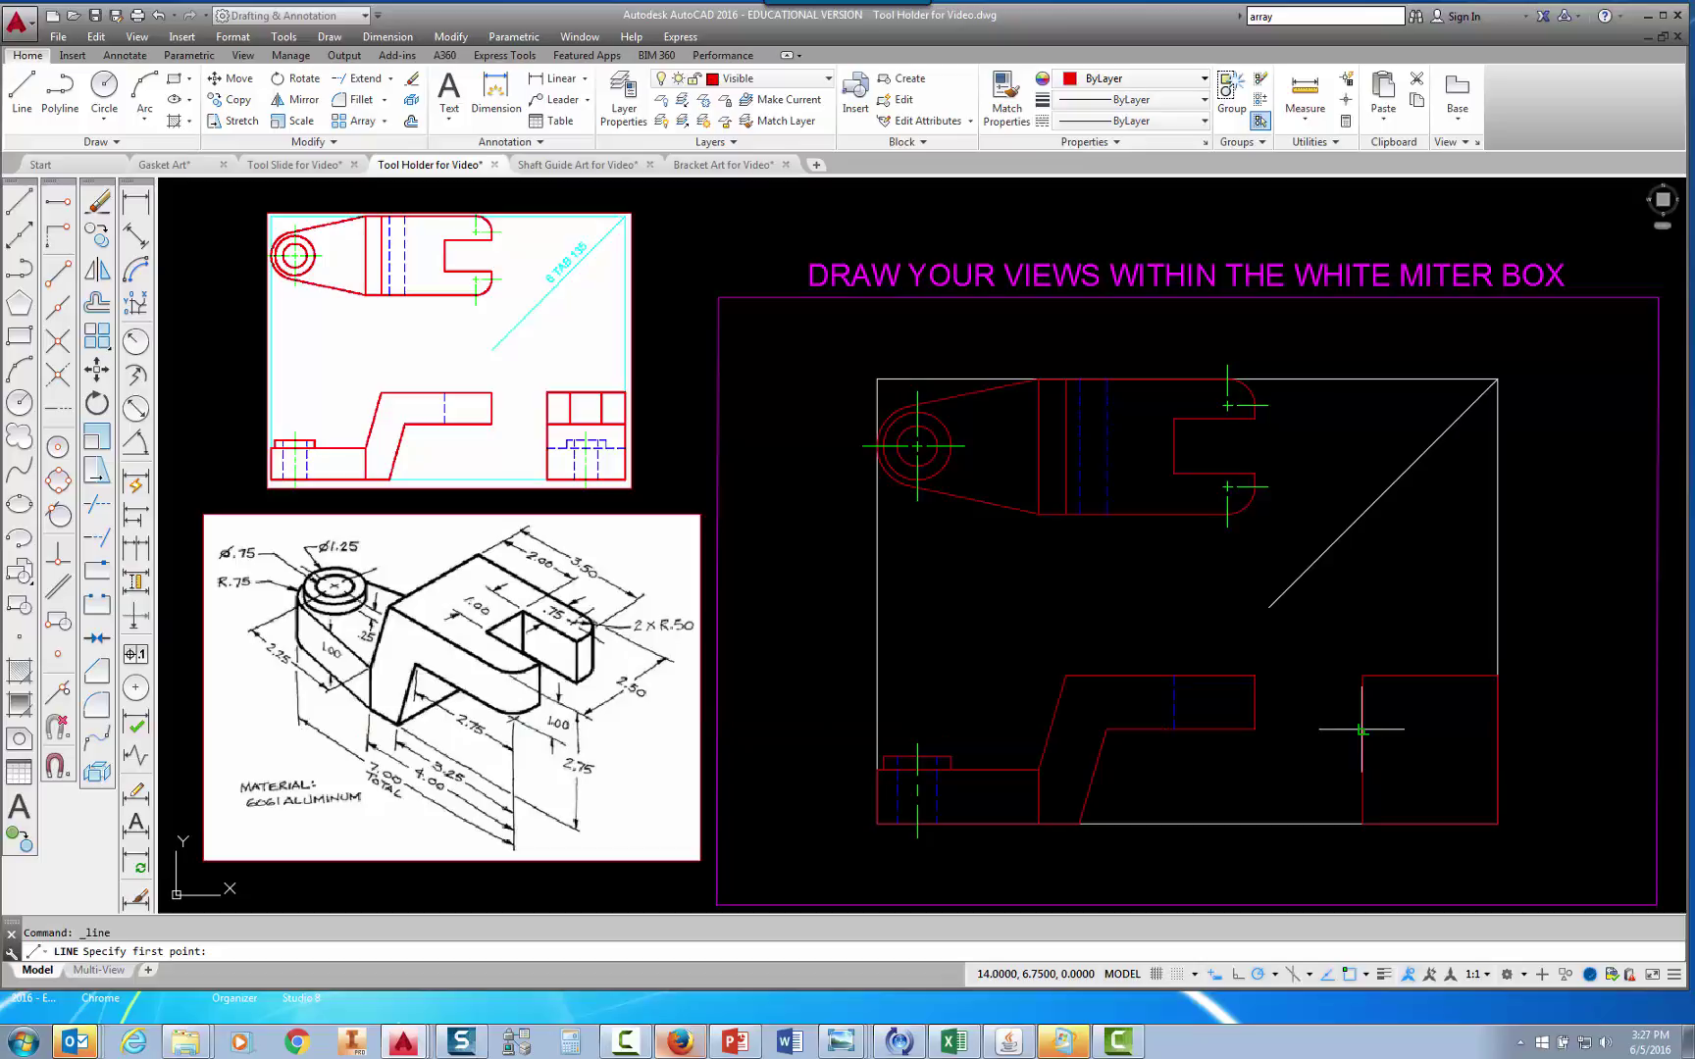
{"action": "left_click", "coordinate": [1495, 729]}
{"action": "key", "text": "Escape"}
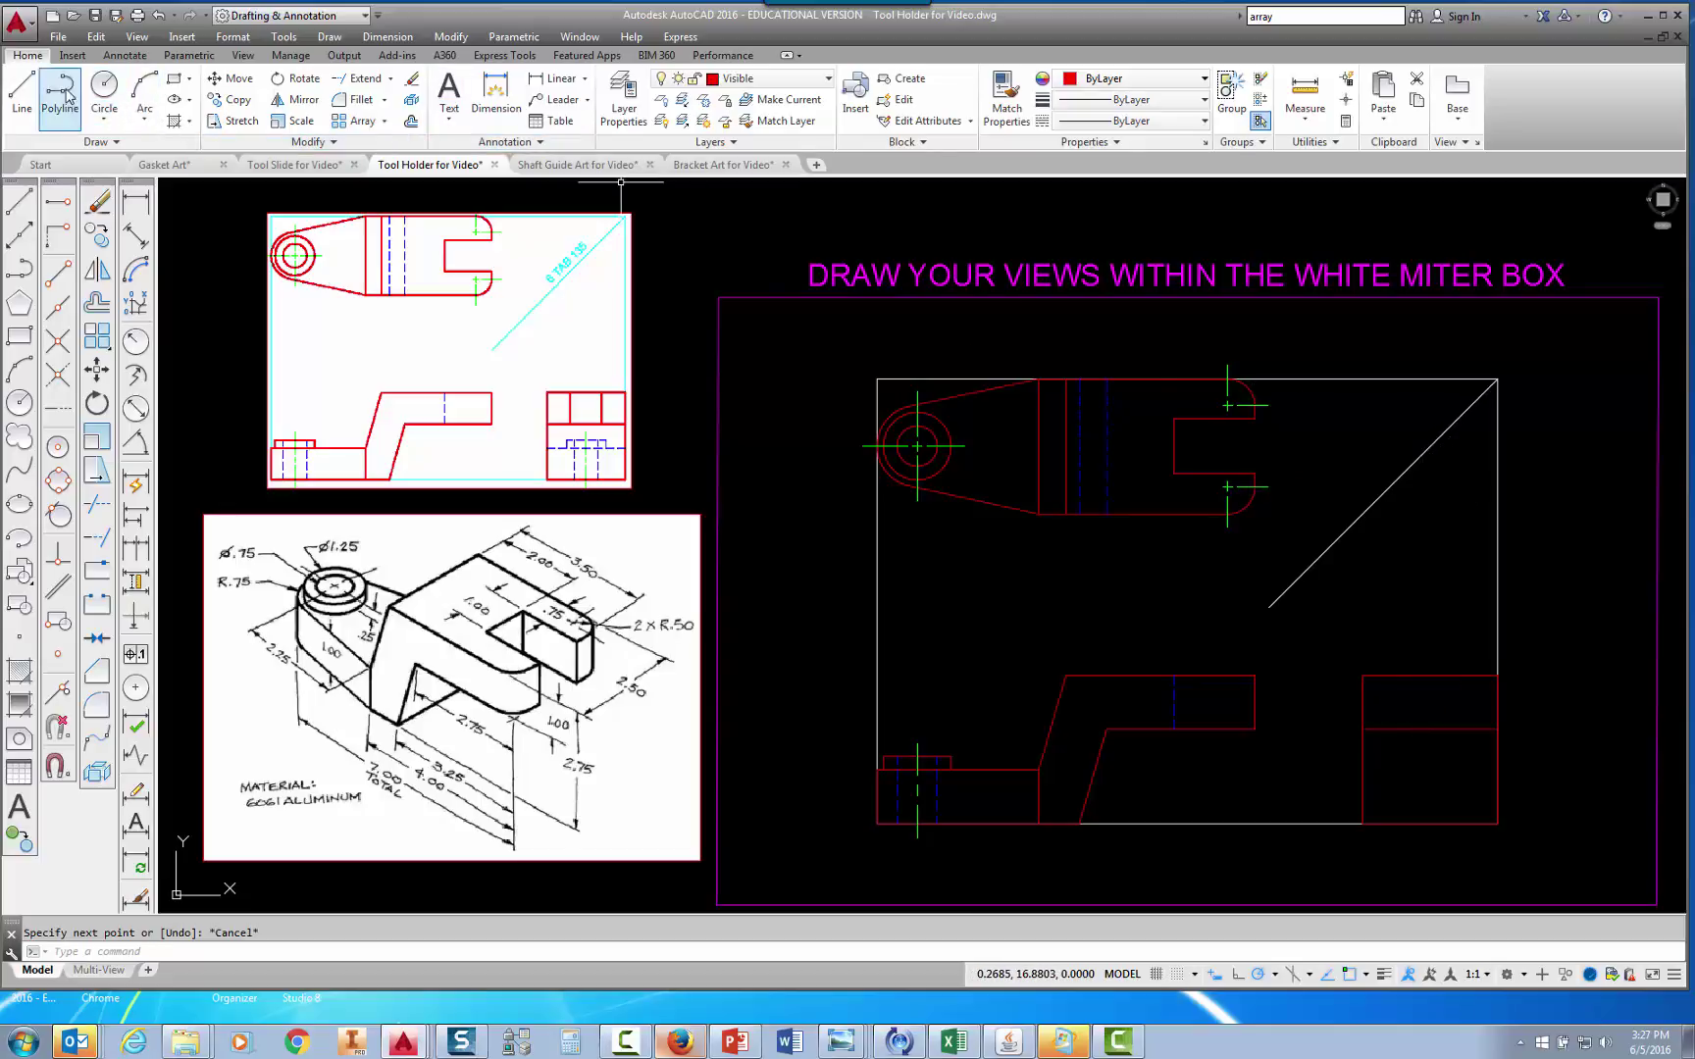
Project the top view slot's upper edge via the miter line and draw its vertical line between the side view's top edge and horizontal line.
{"action": "key", "text": "Return"}
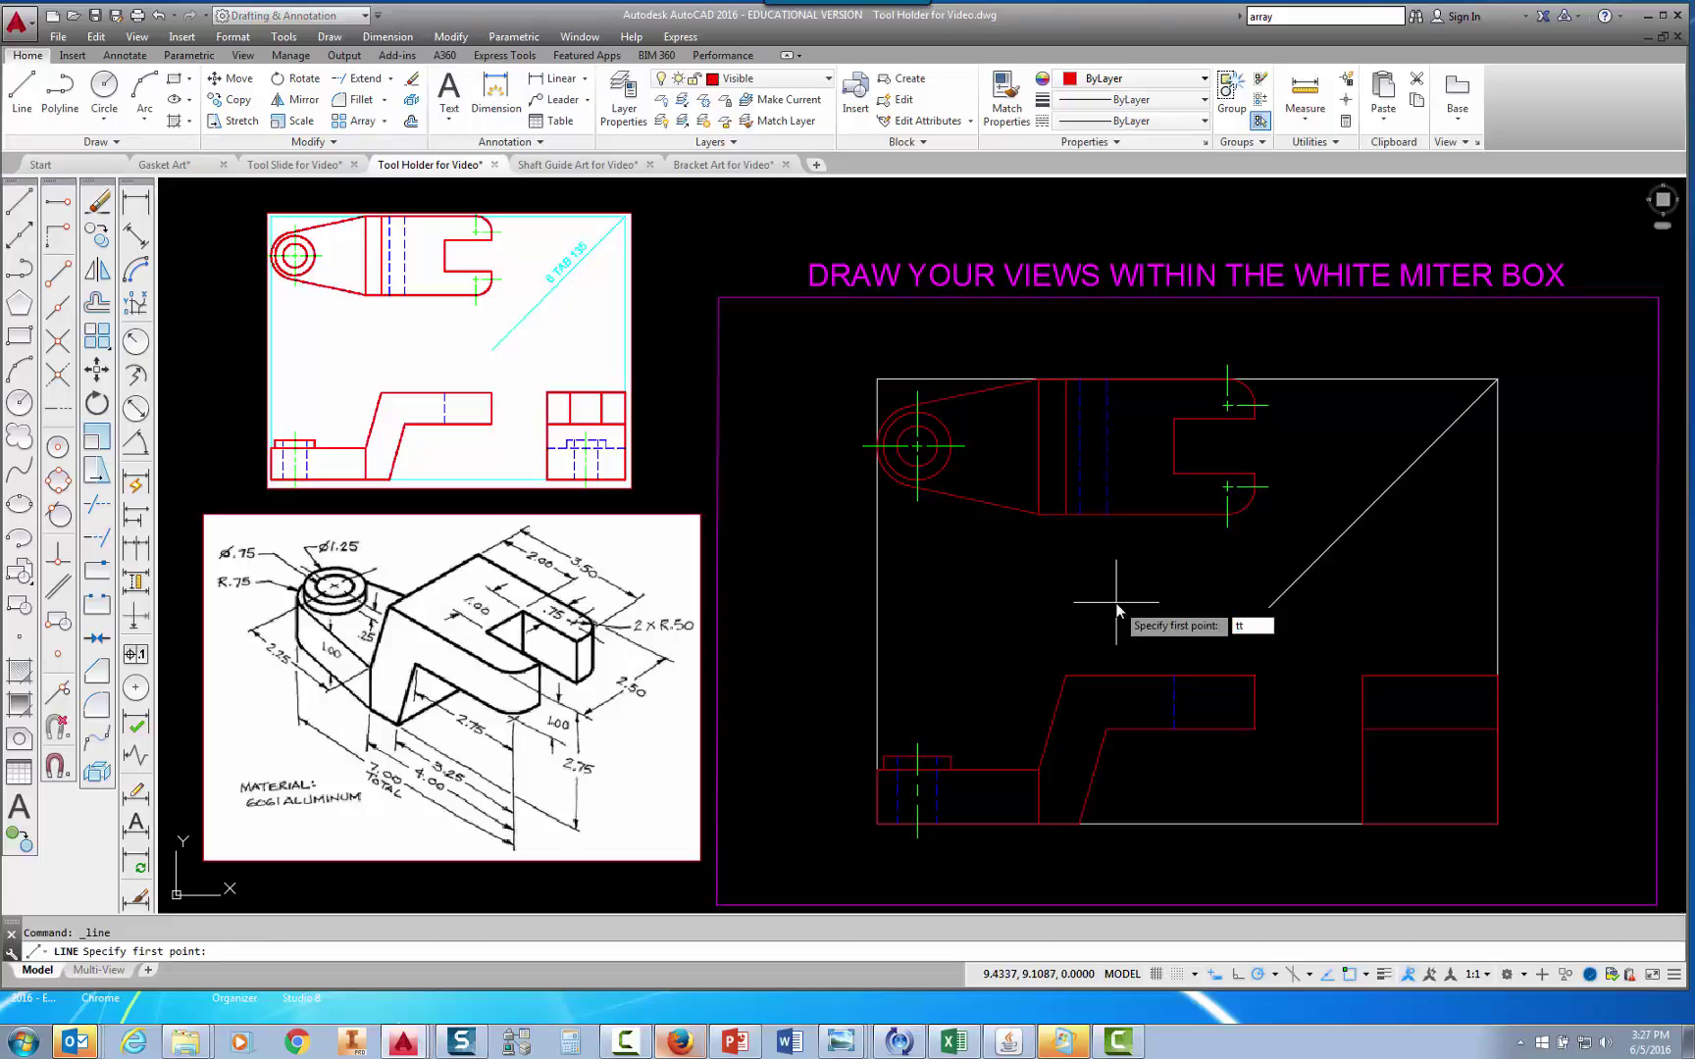
{"action": "key", "text": "Return"}
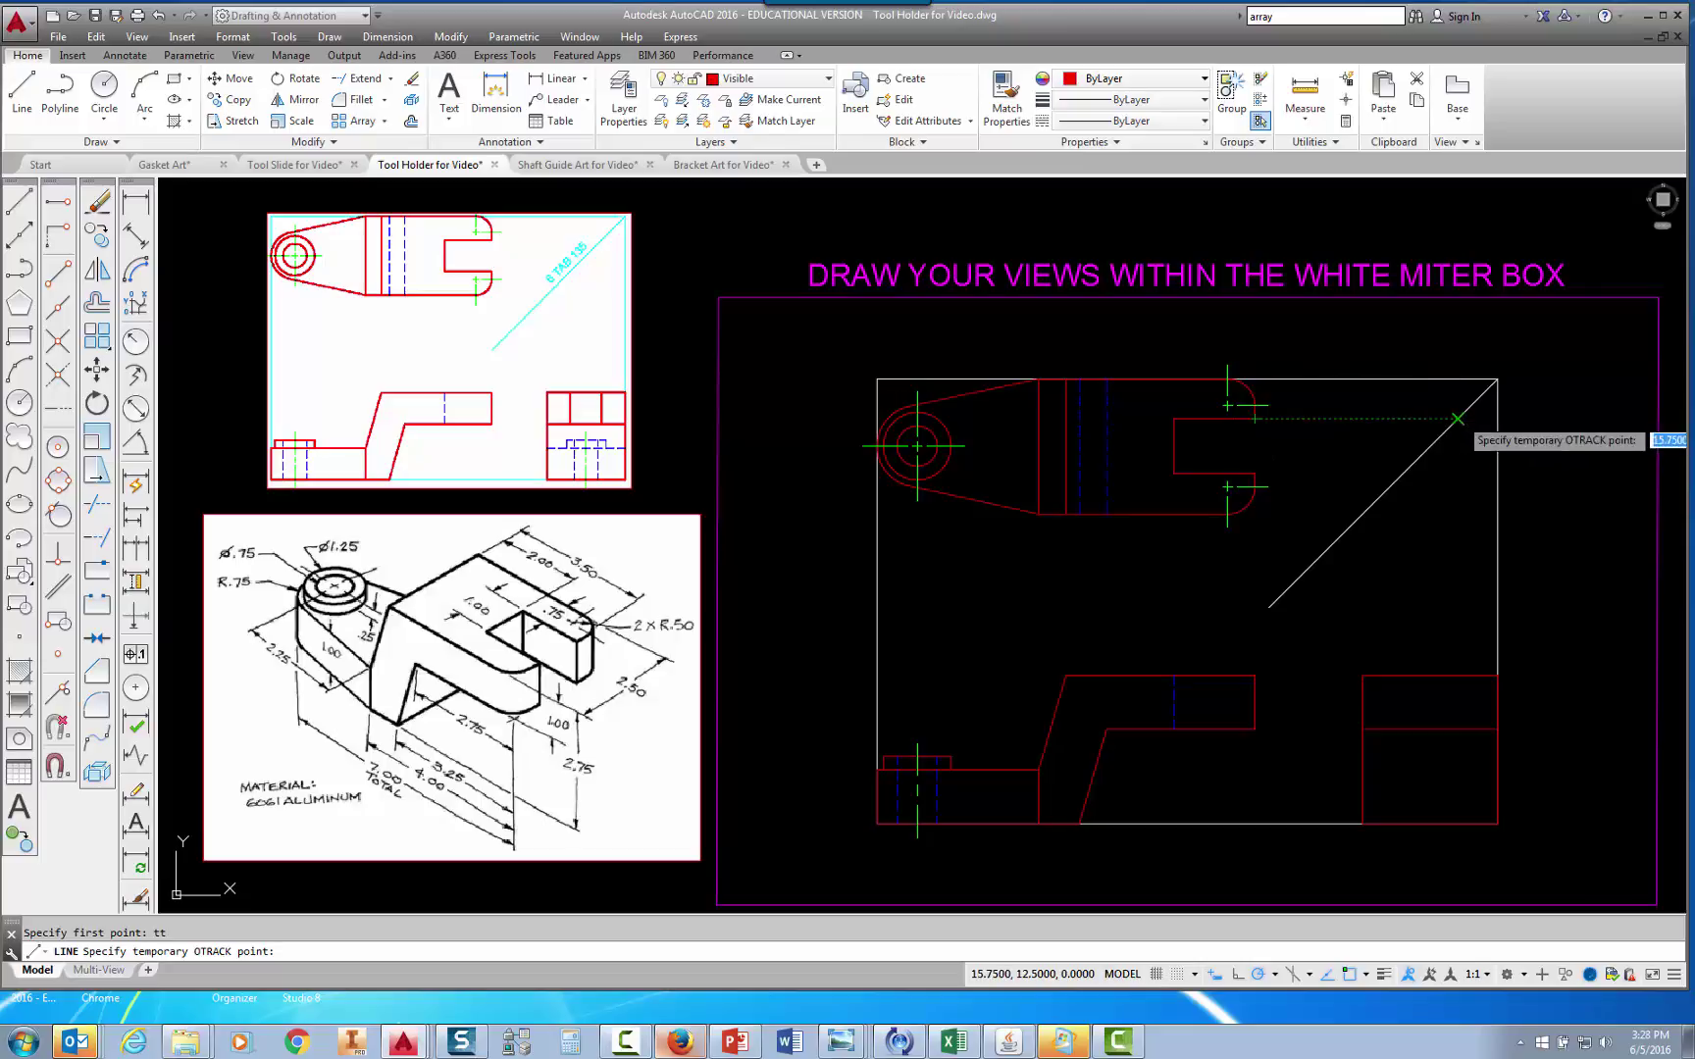
{"action": "left_click", "coordinate": [1457, 419]}
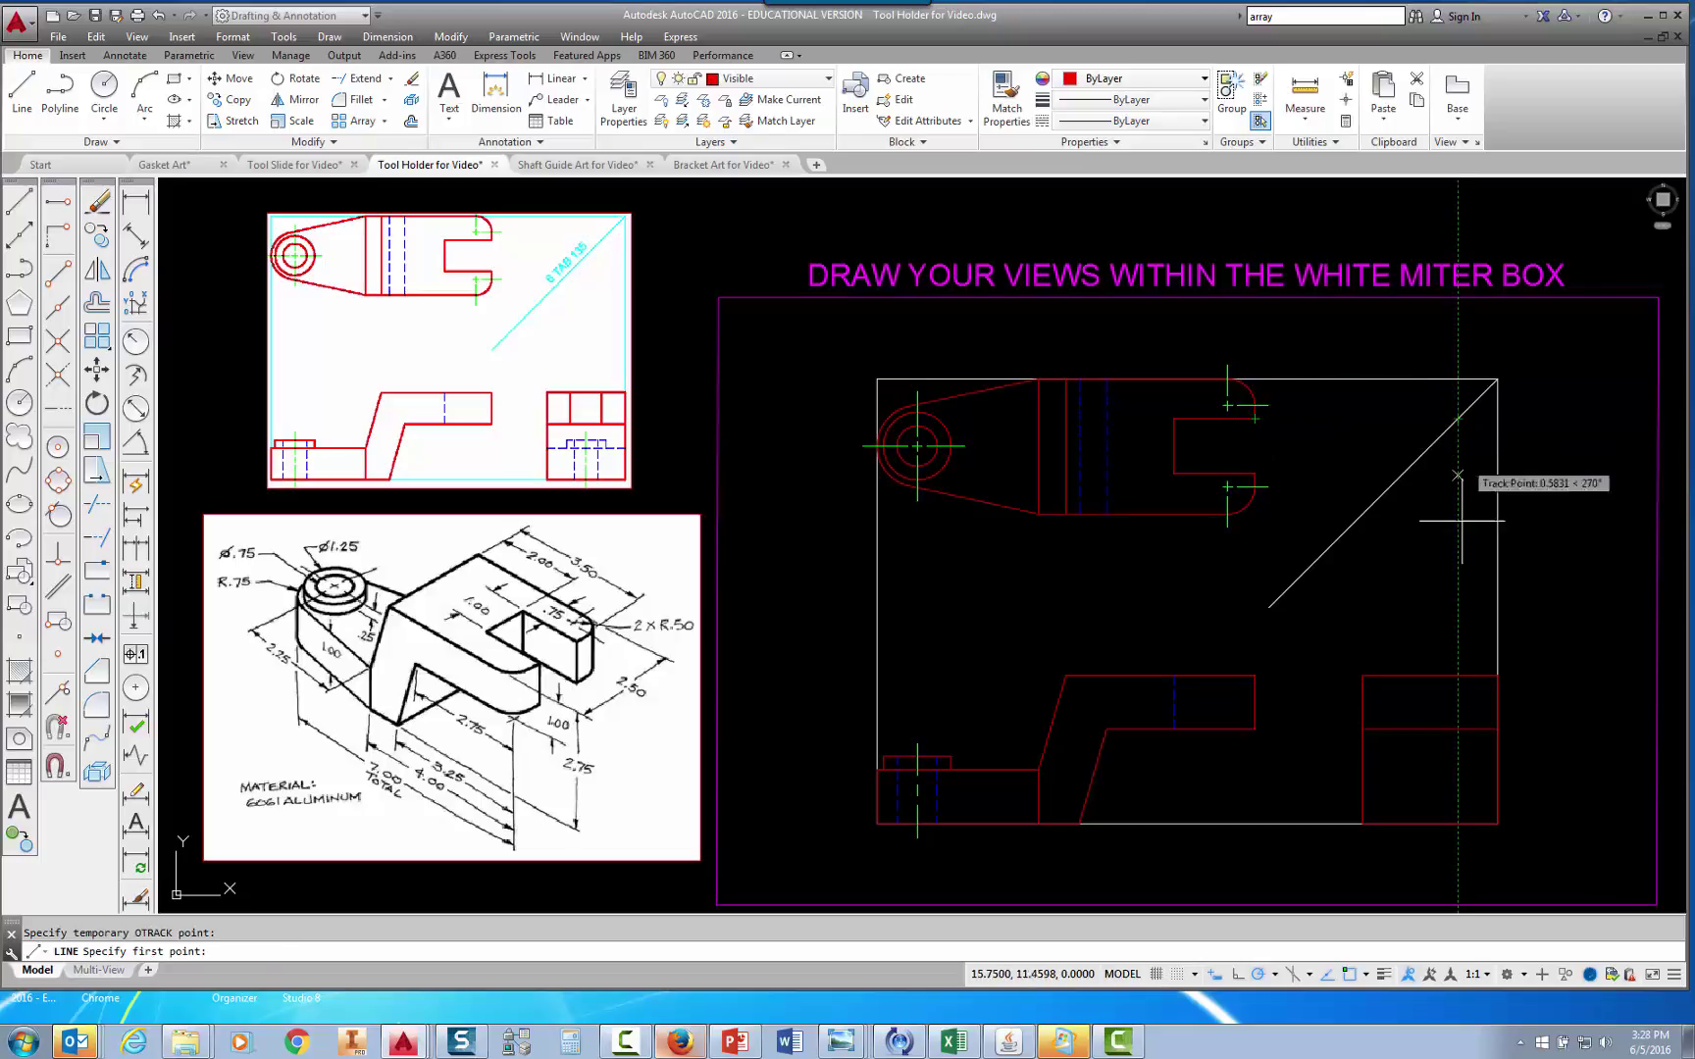
{"action": "left_click", "coordinate": [1457, 676]}
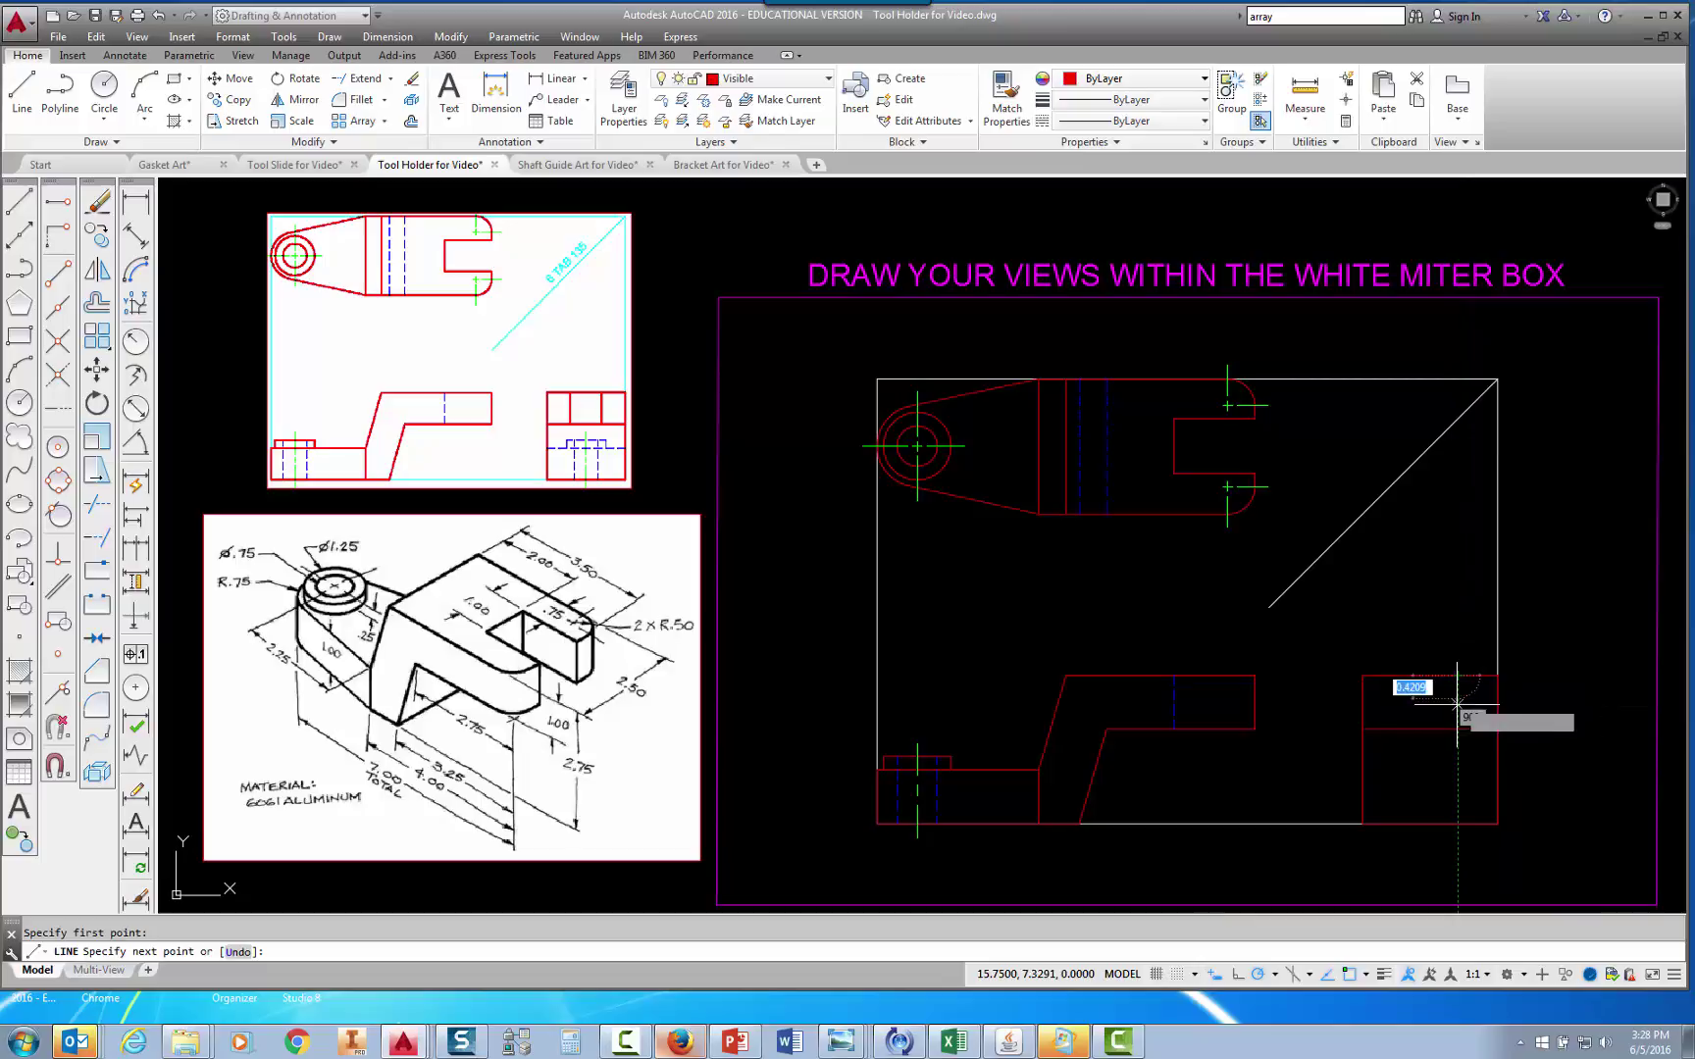
{"action": "left_click", "coordinate": [1458, 730]}
{"action": "key", "text": "Escape"}
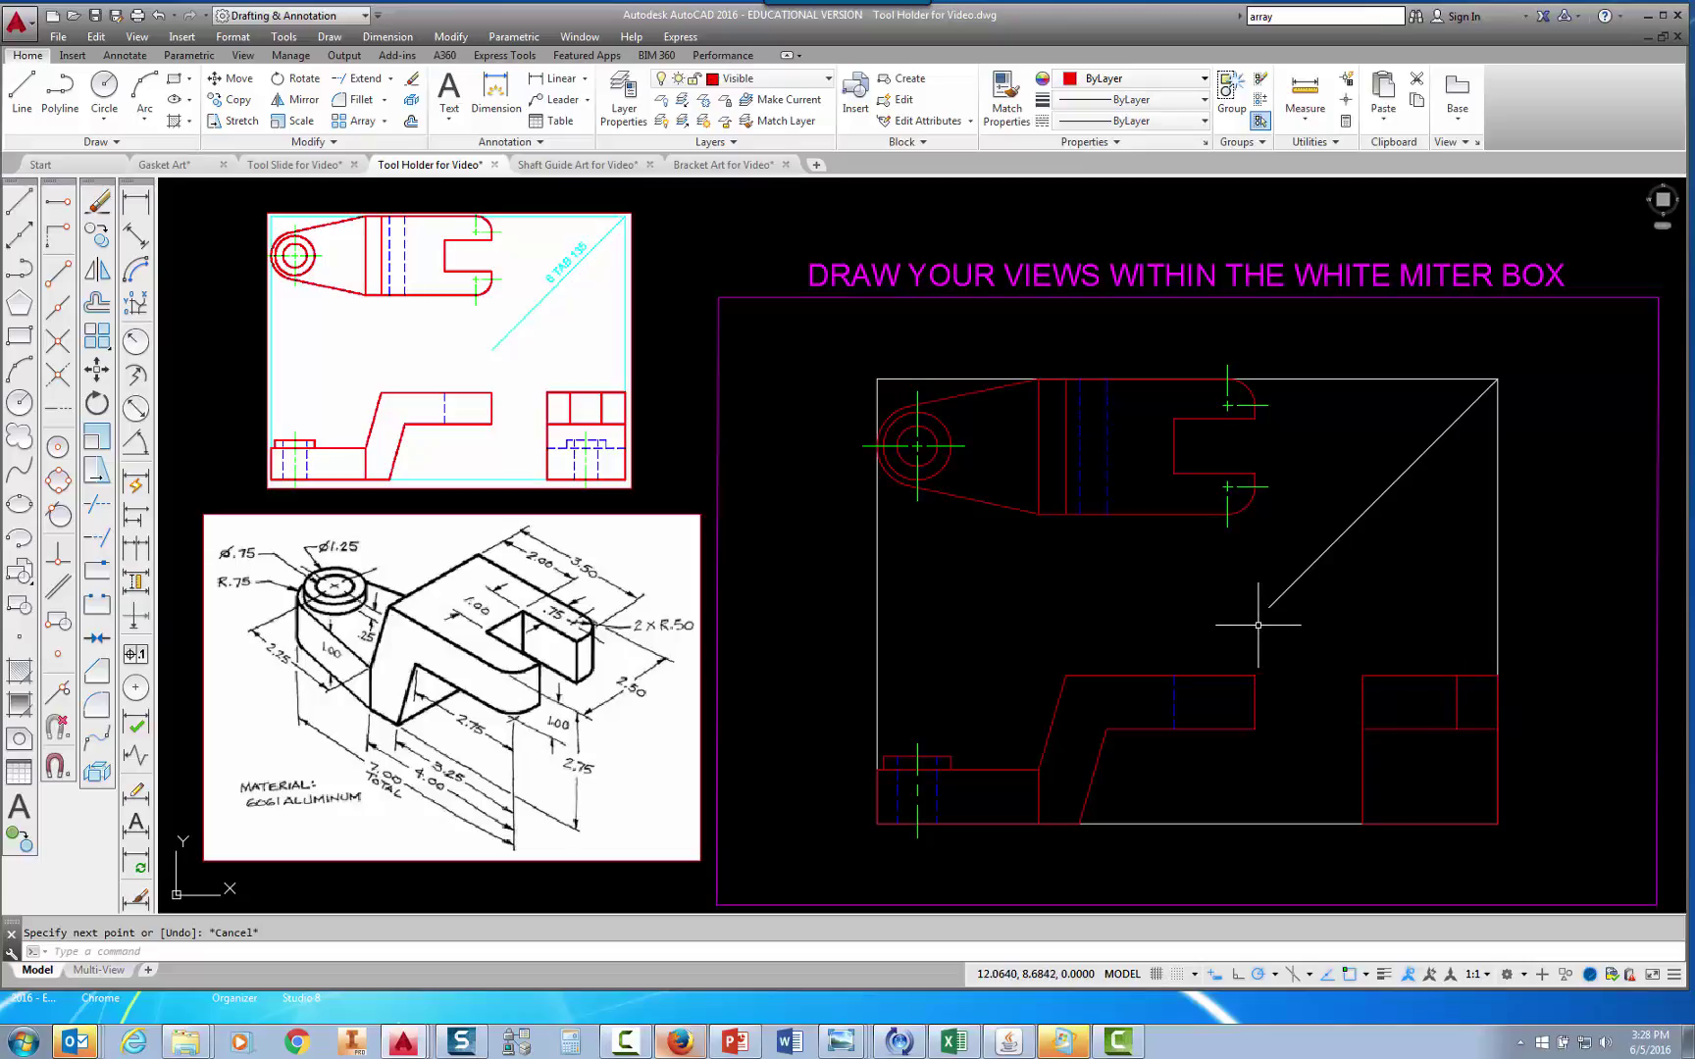
Project the top view slot's lower edge via the miter line and draw the second vertical slot line in the side view.
{"action": "key", "text": "Return"}
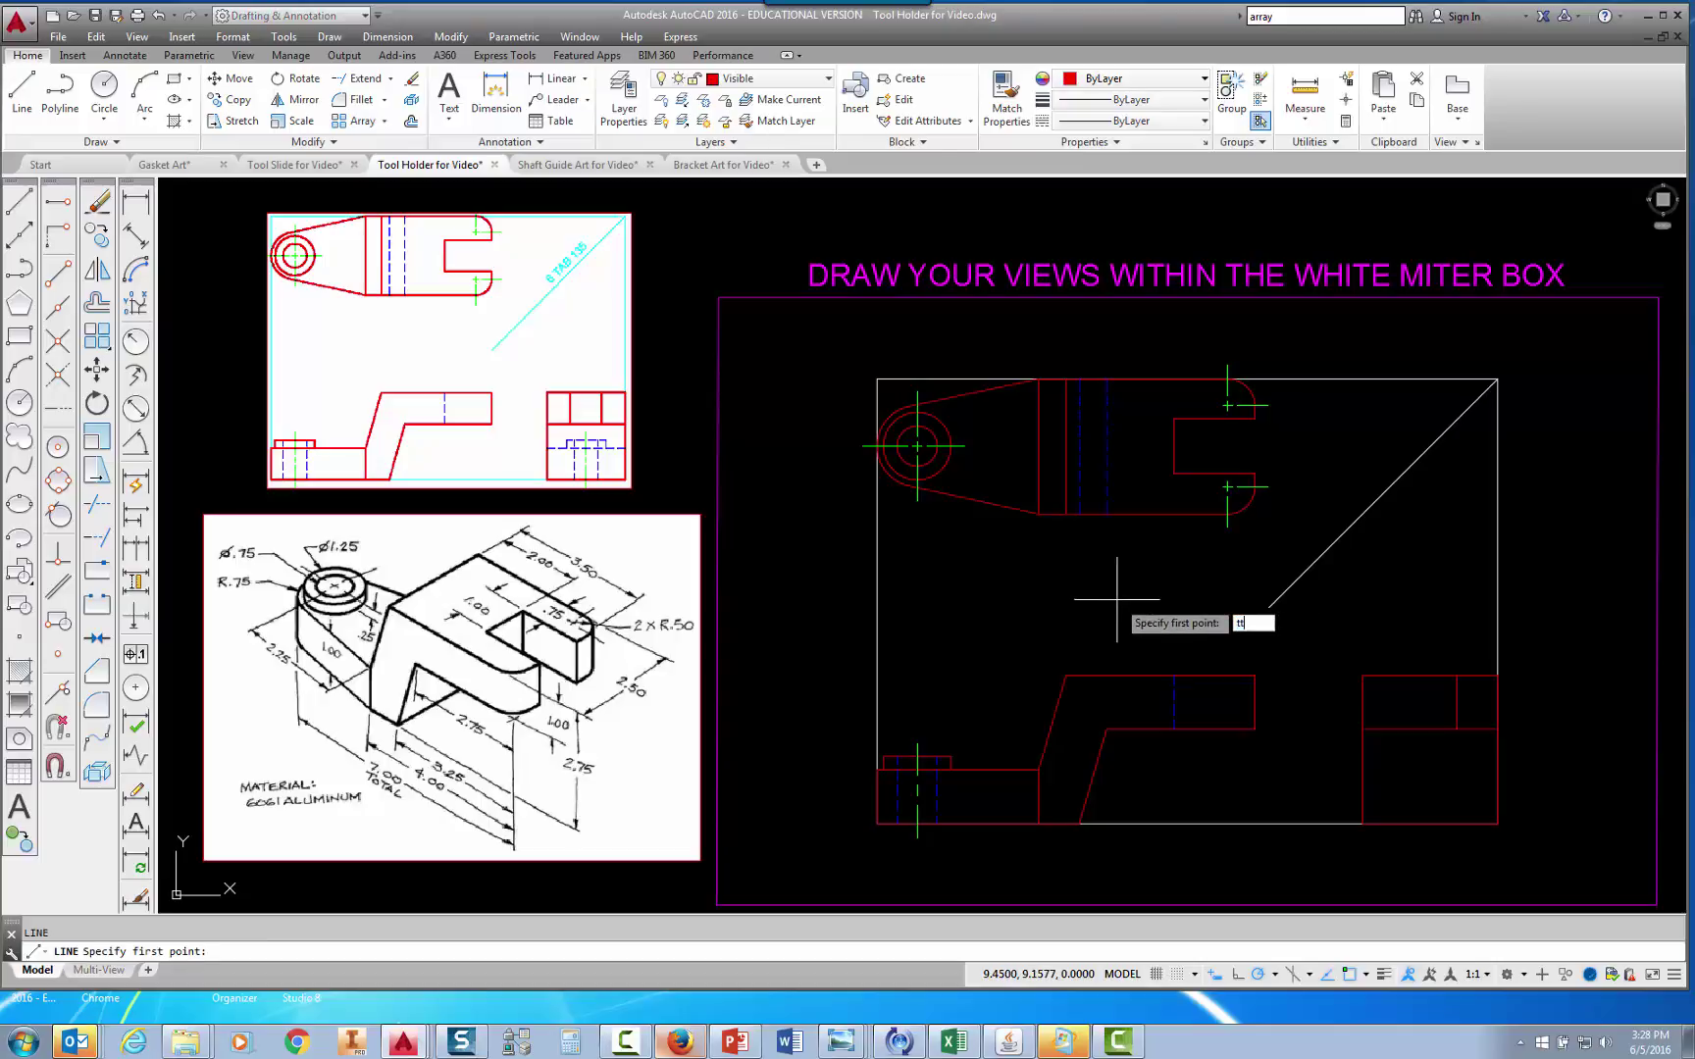
{"action": "key", "text": "Return"}
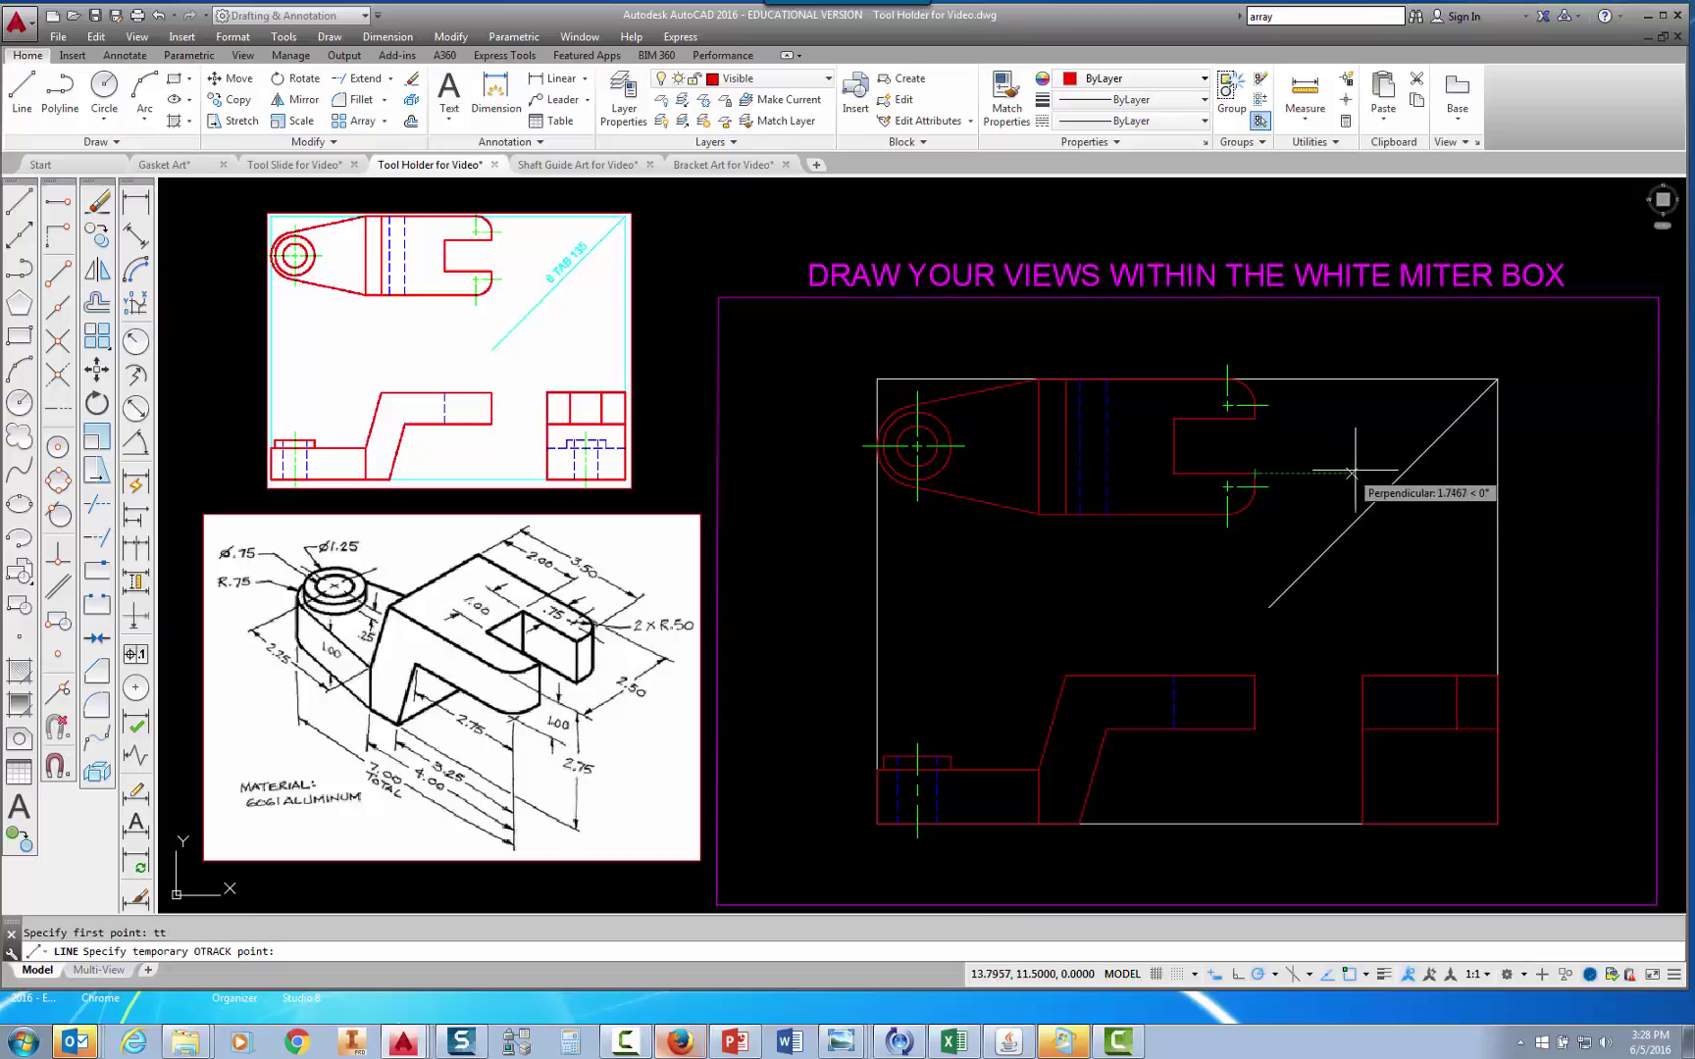
{"action": "left_click", "coordinate": [1402, 474]}
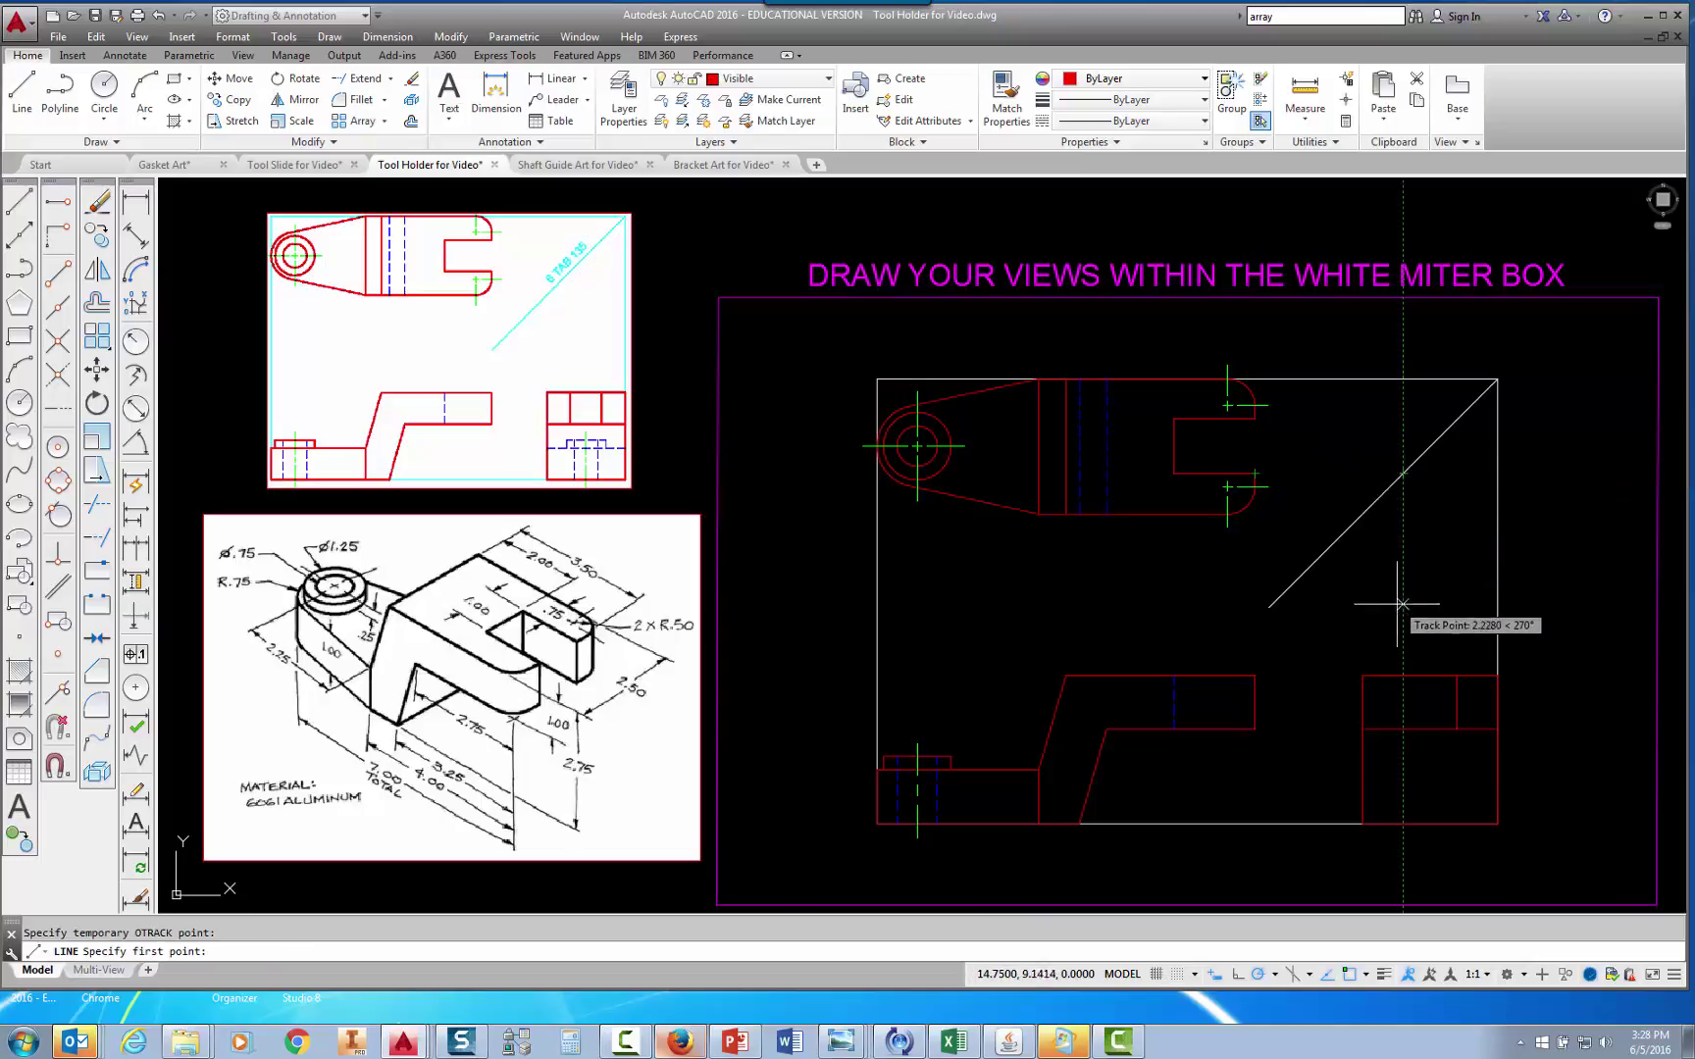
{"action": "left_click", "coordinate": [1403, 677]}
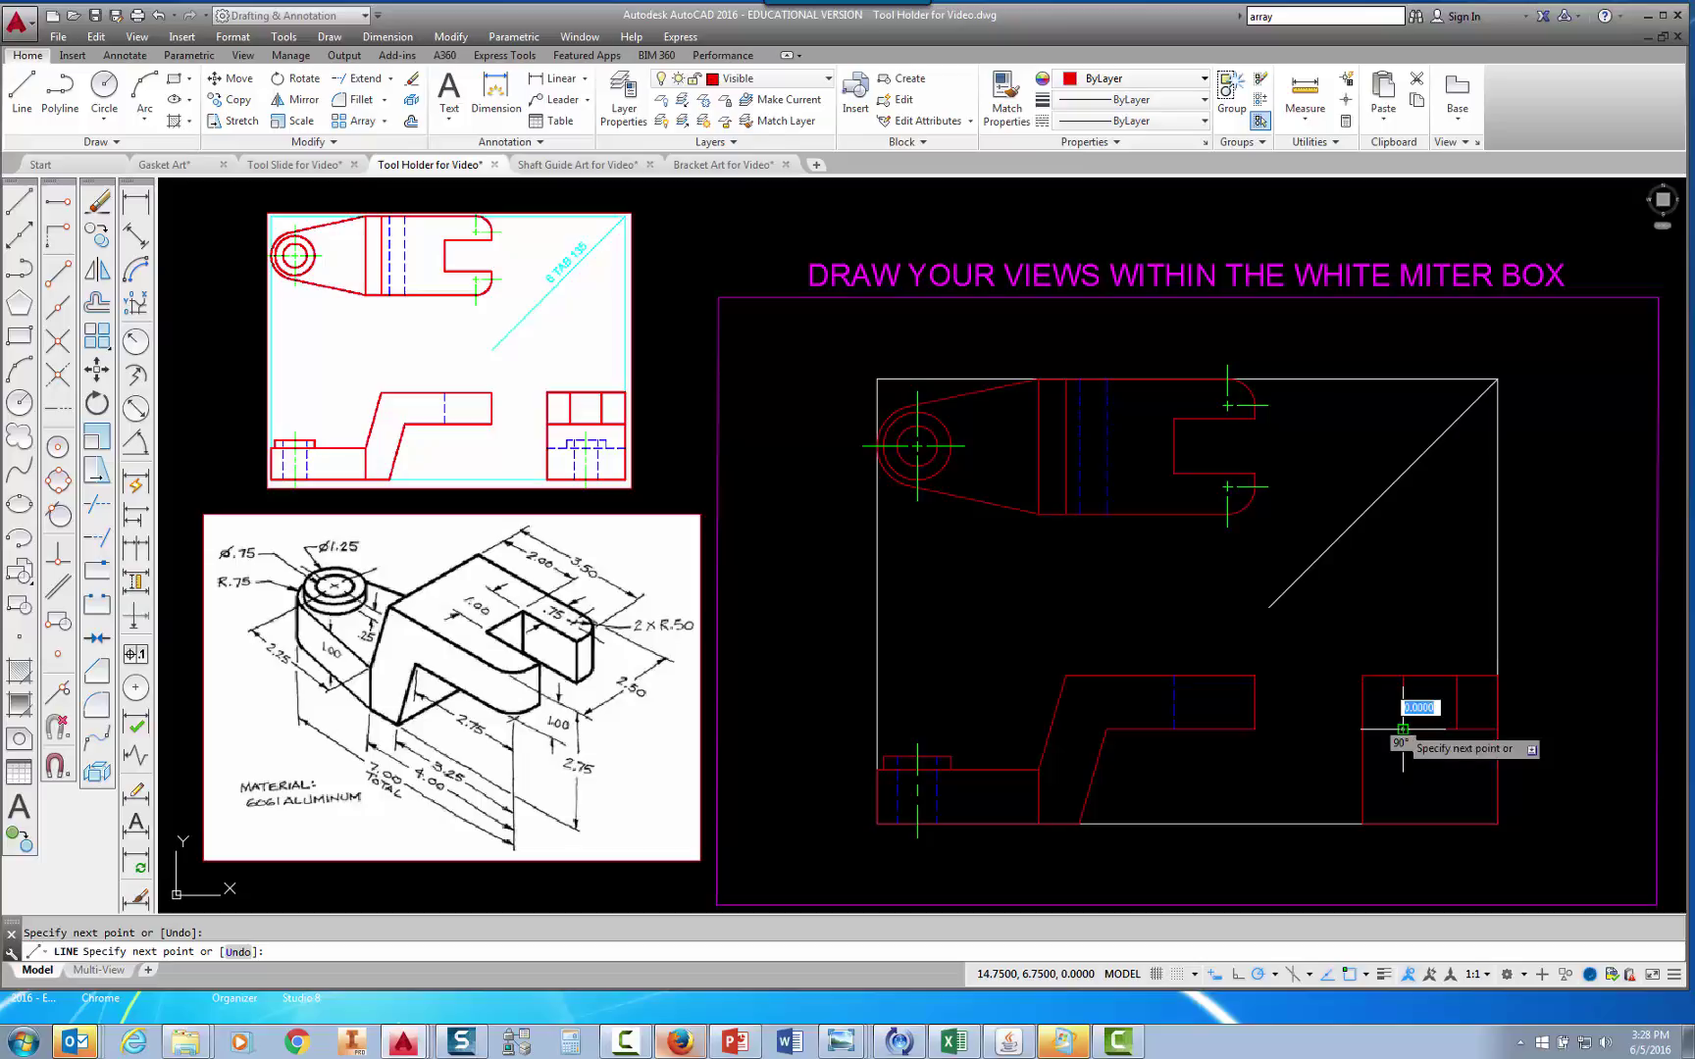
{"action": "left_click", "coordinate": [1402, 729]}
{"action": "key", "text": "Escape"}
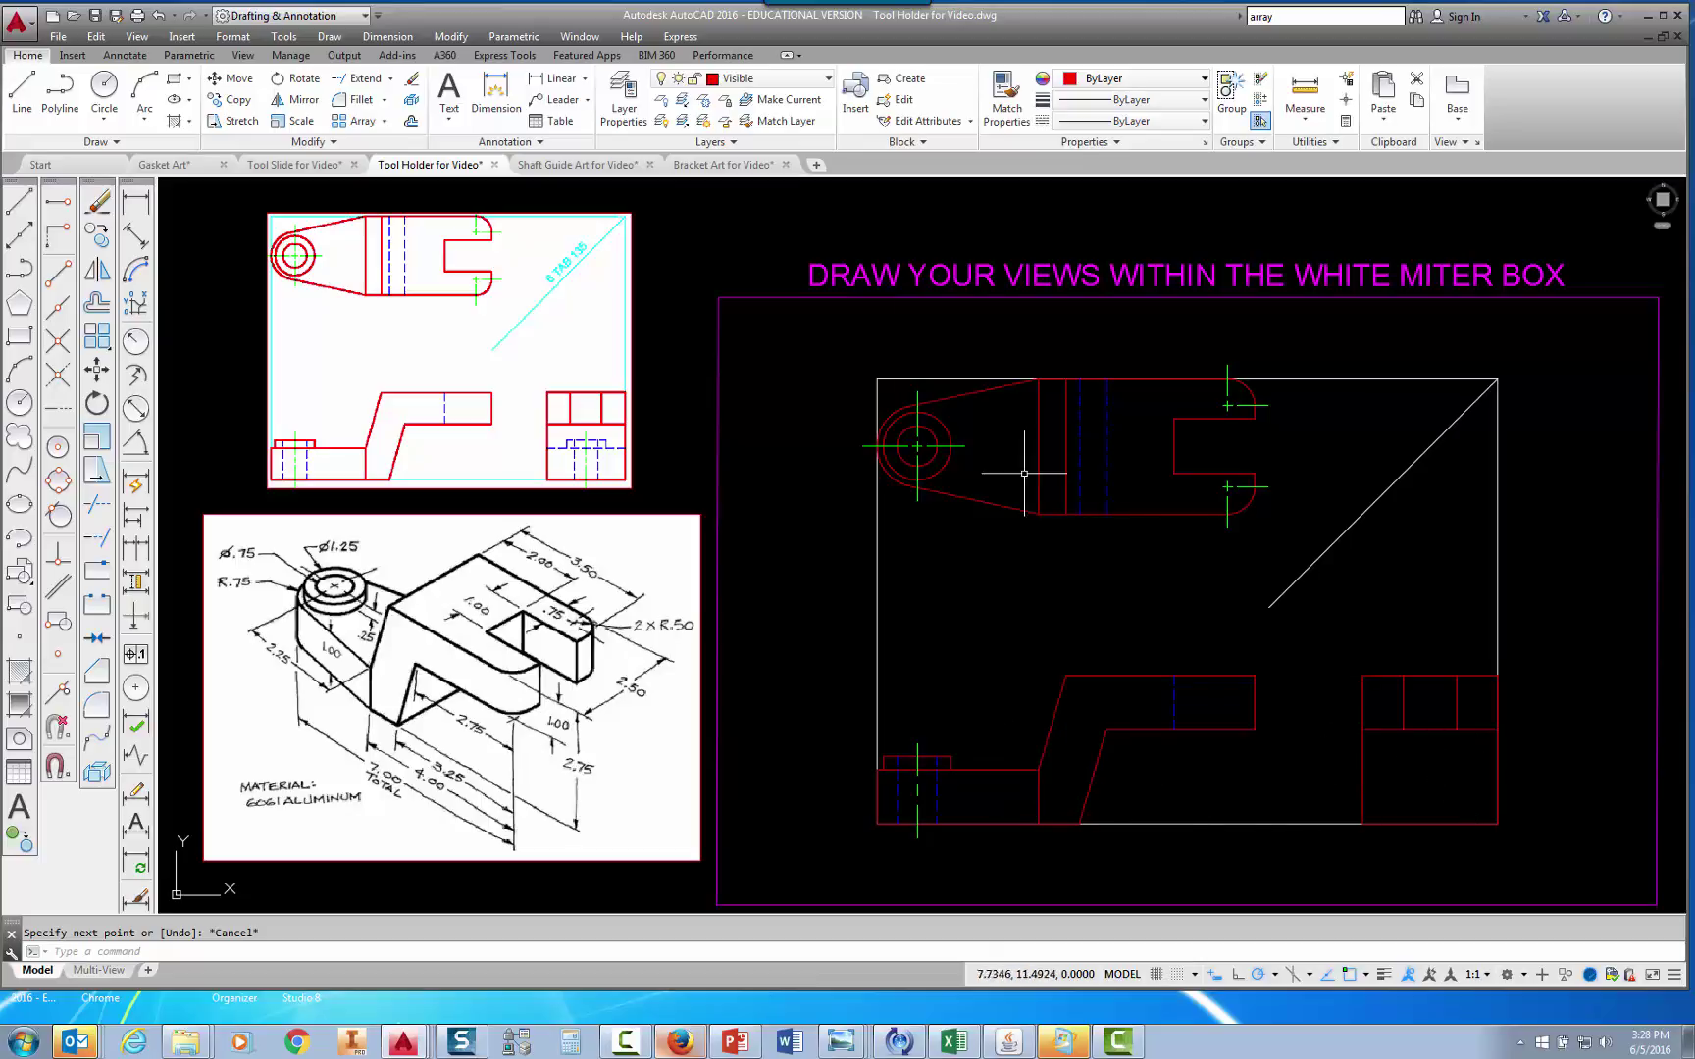
Make HIdden the current layer and draw a horizontal line across the side view at the height of the front view base's top surface.
{"action": "left_click", "coordinate": [829, 80]}
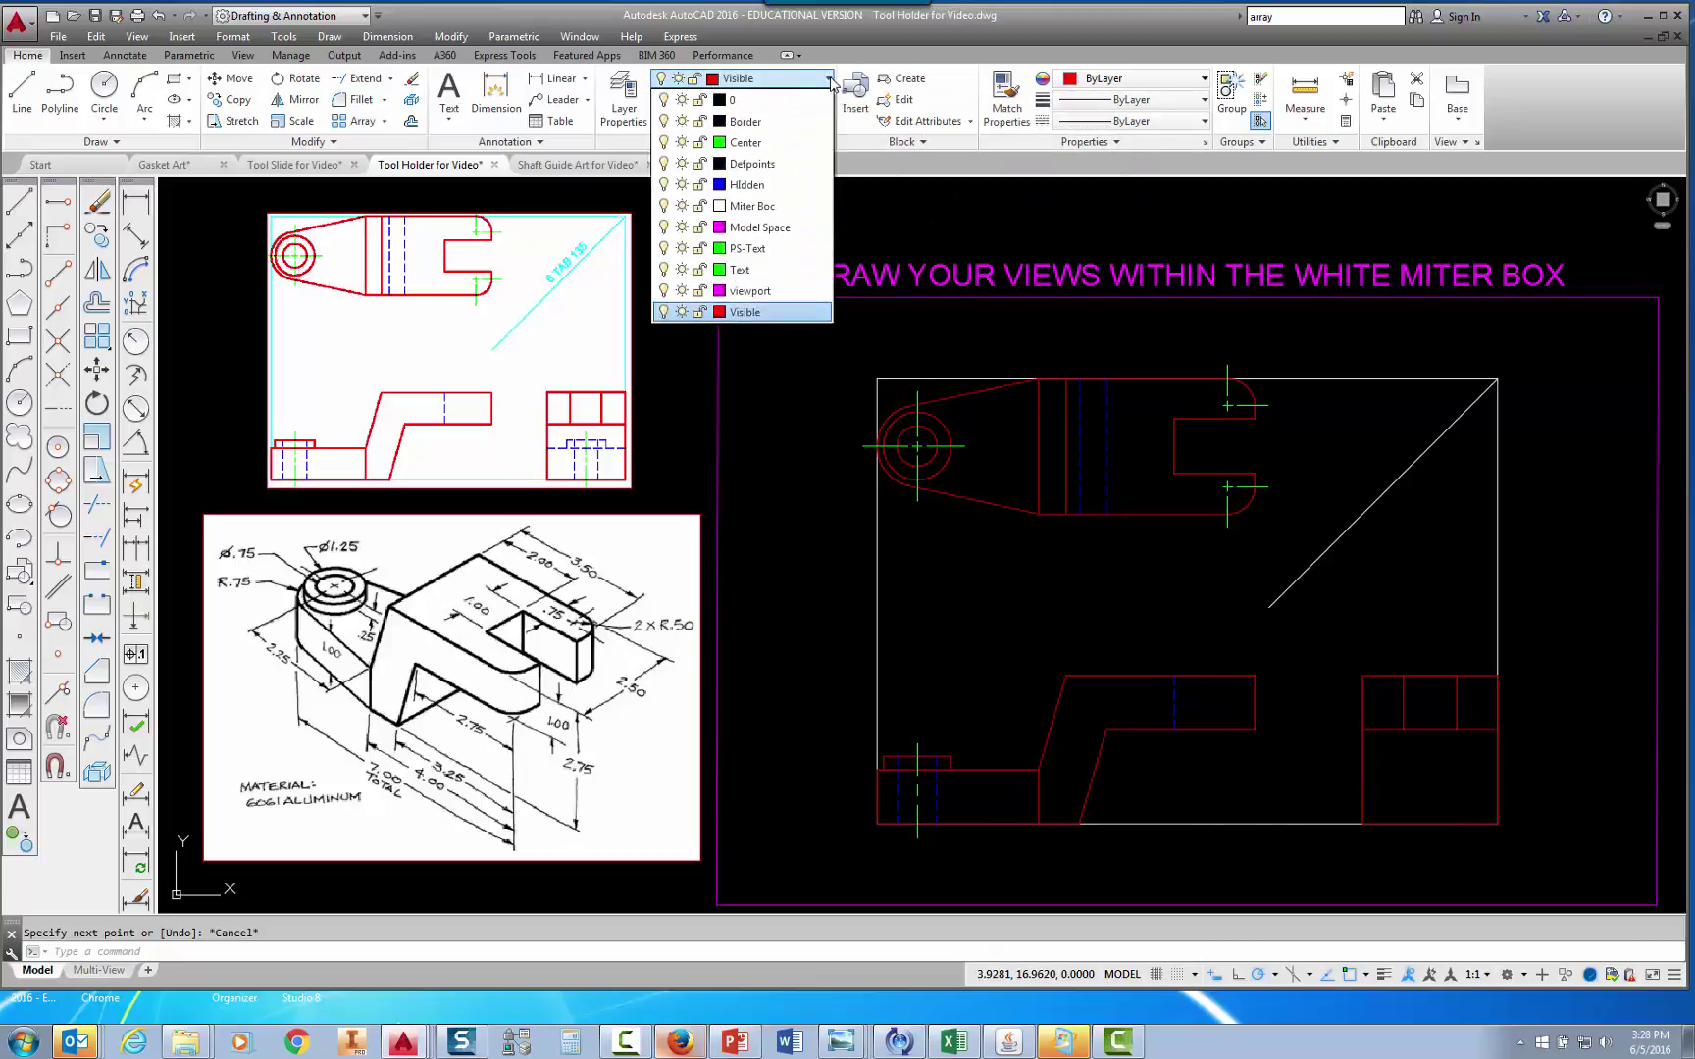
{"action": "left_click", "coordinate": [751, 186]}
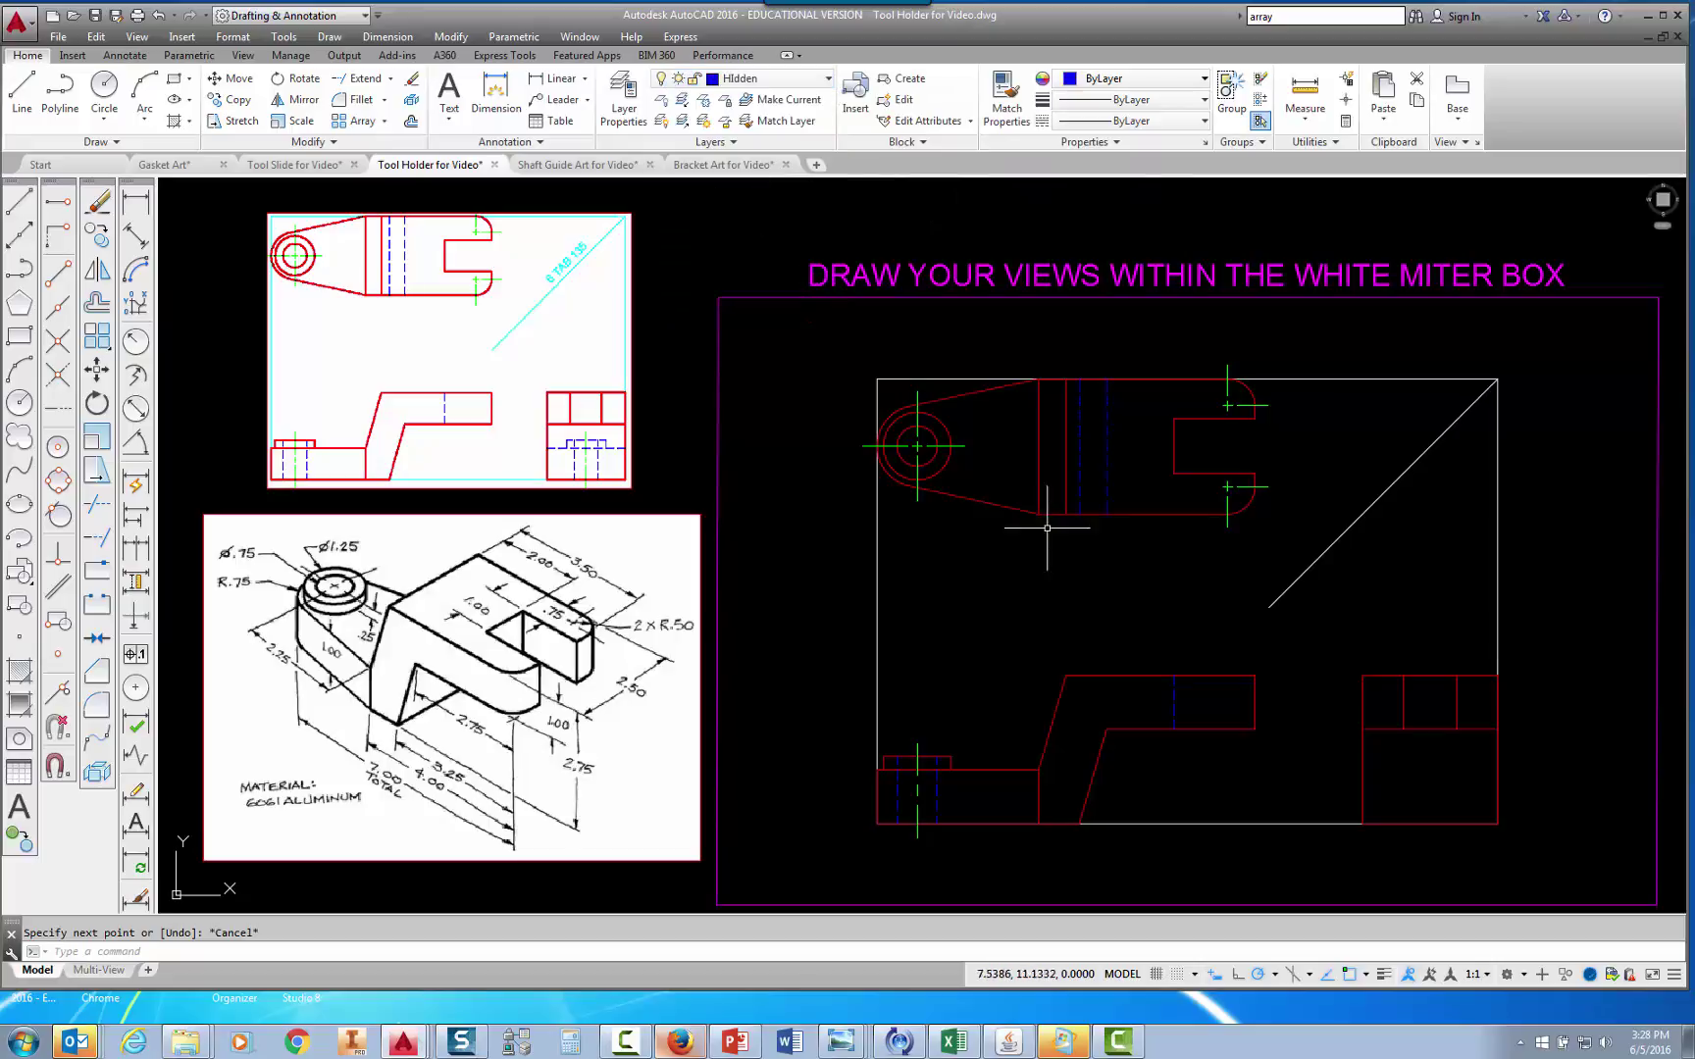
{"action": "left_click", "coordinate": [24, 98]}
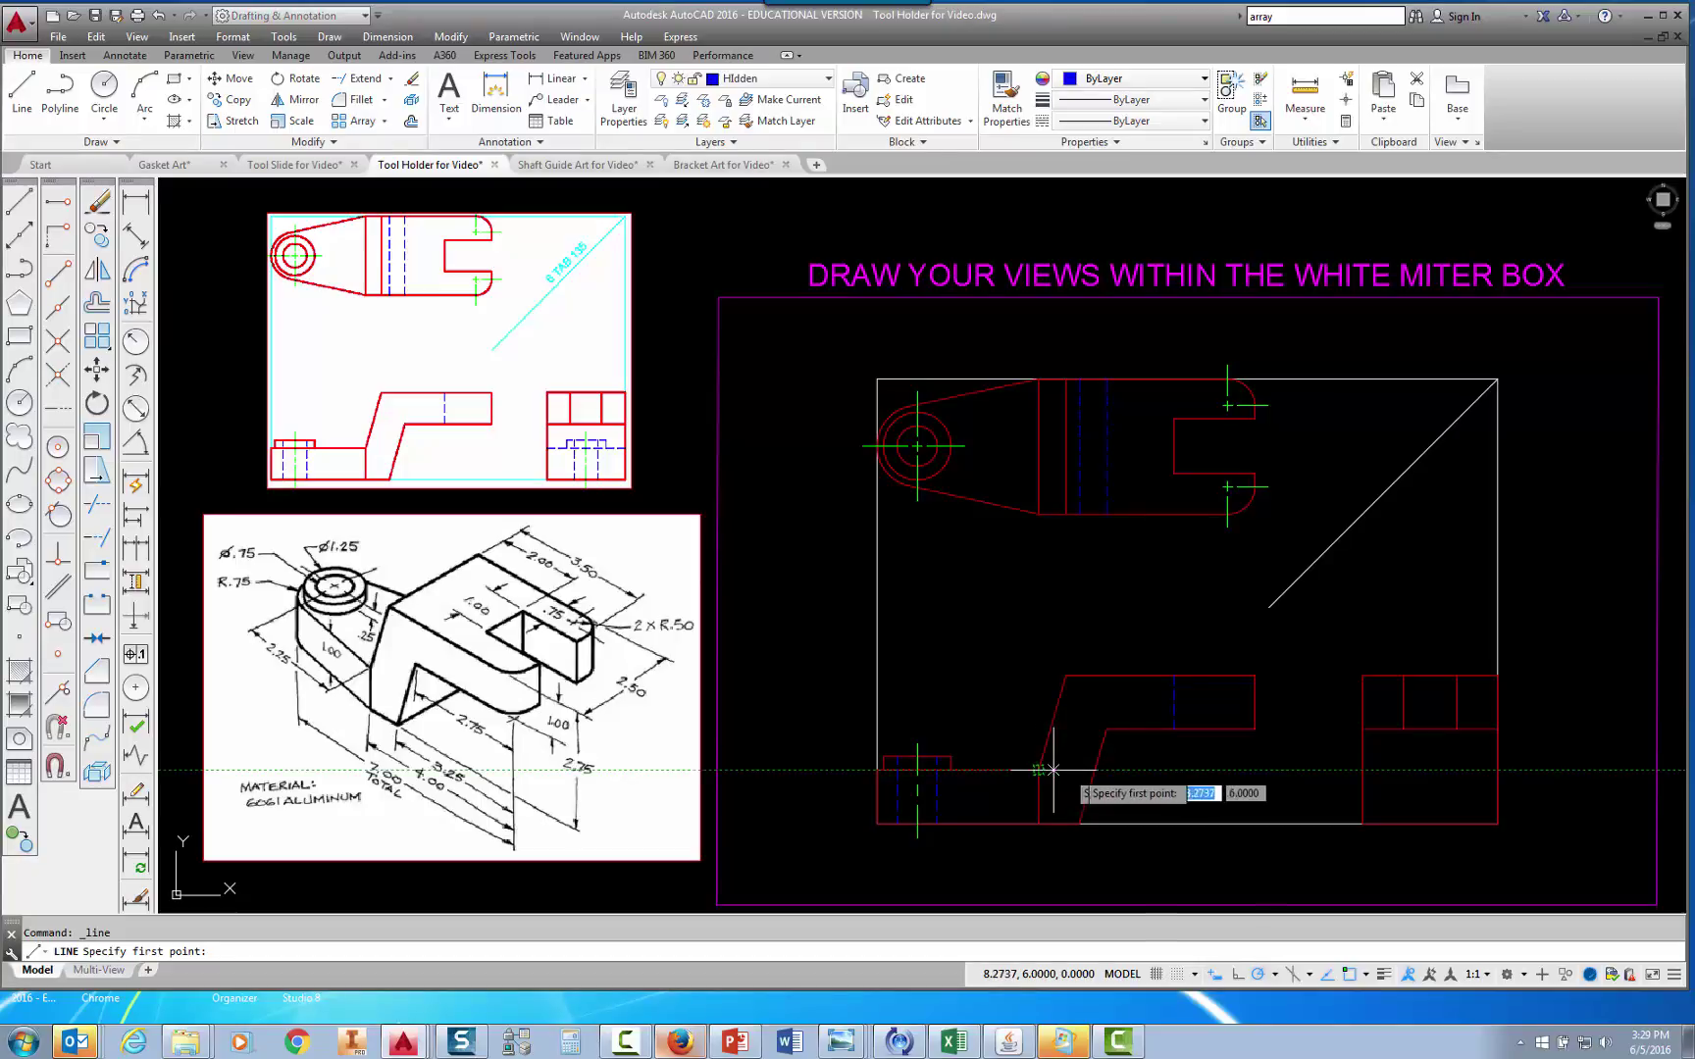
{"action": "left_click", "coordinate": [1362, 770]}
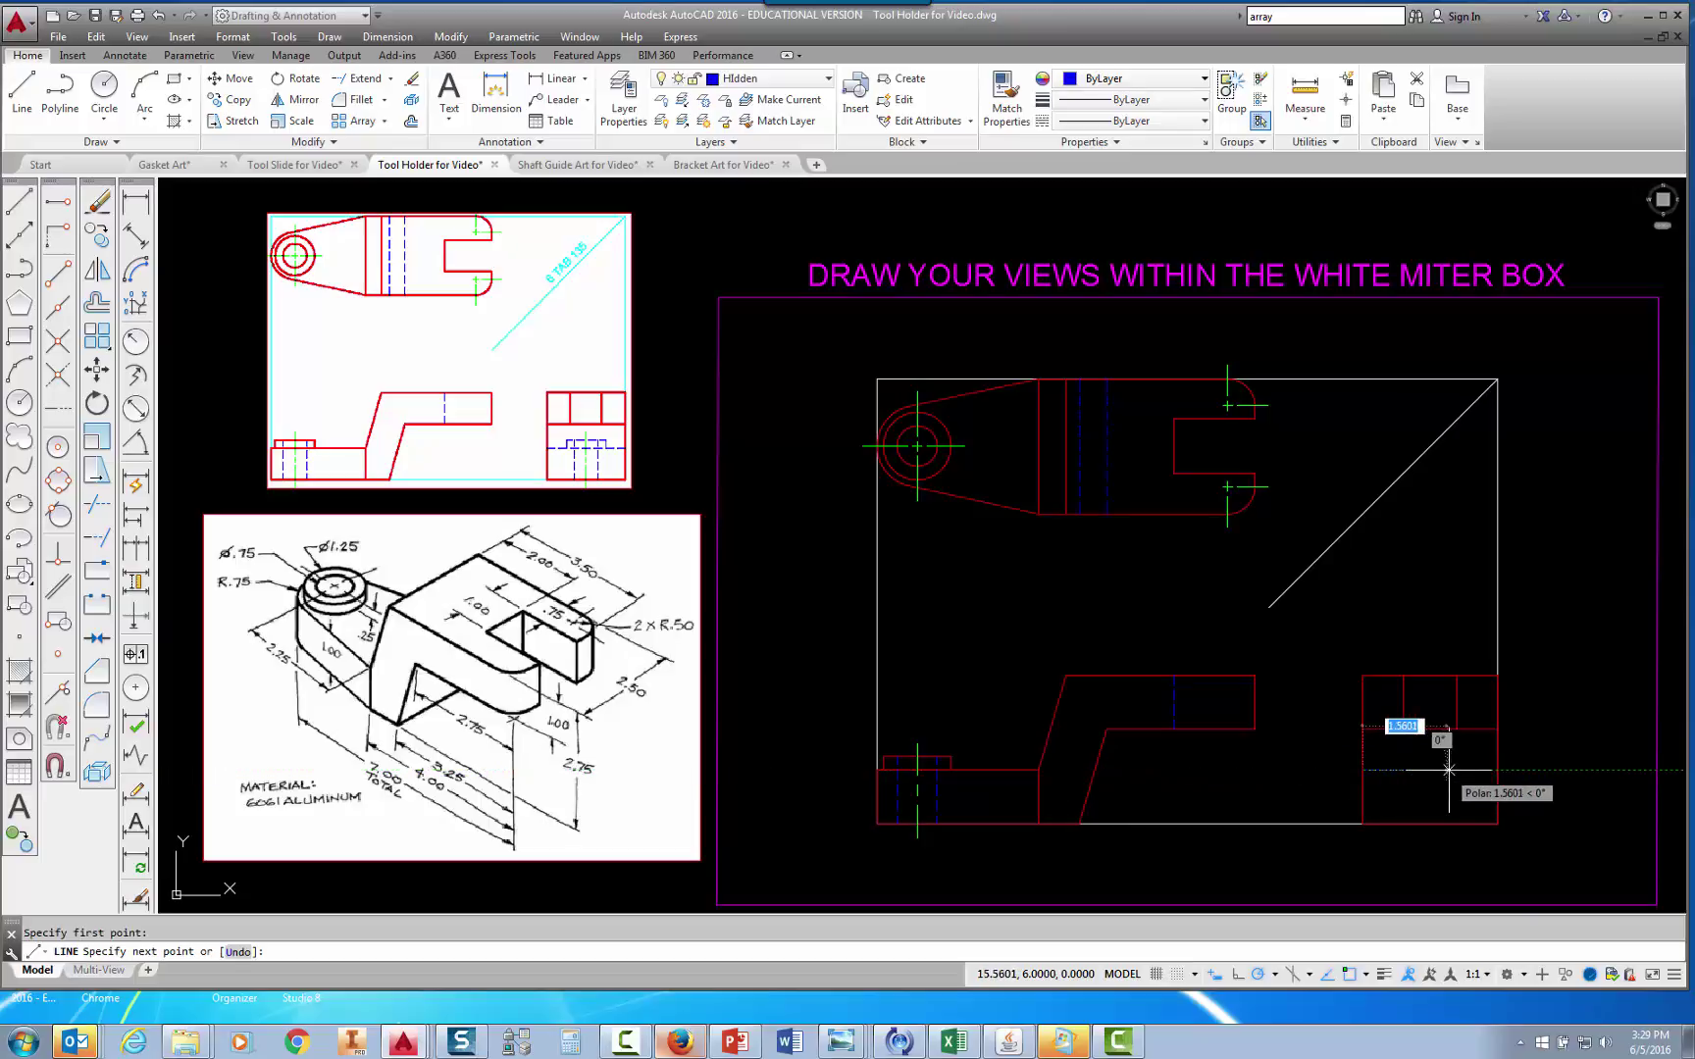
{"action": "left_click", "coordinate": [1498, 770]}
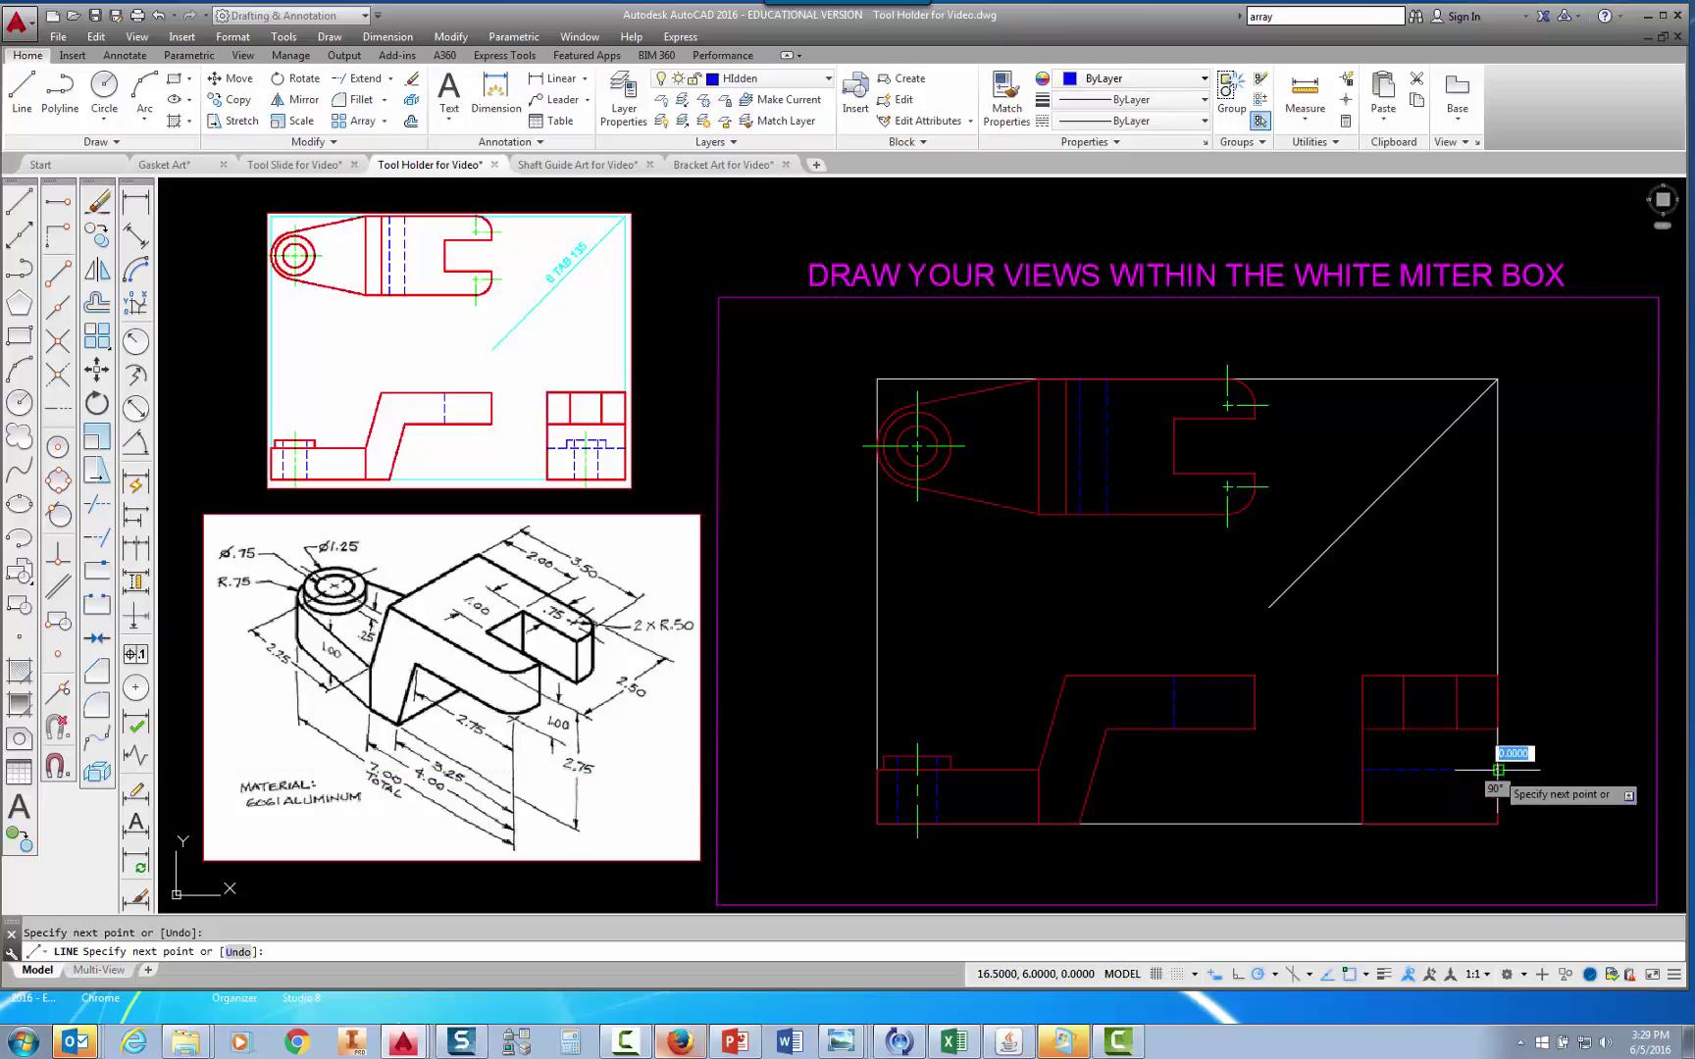
Copy the front view's boss outline, hole lines and centerline from the centerline's intersection with the base top to the midpoint of the side view's hidden line.
{"action": "key", "text": "Escape"}
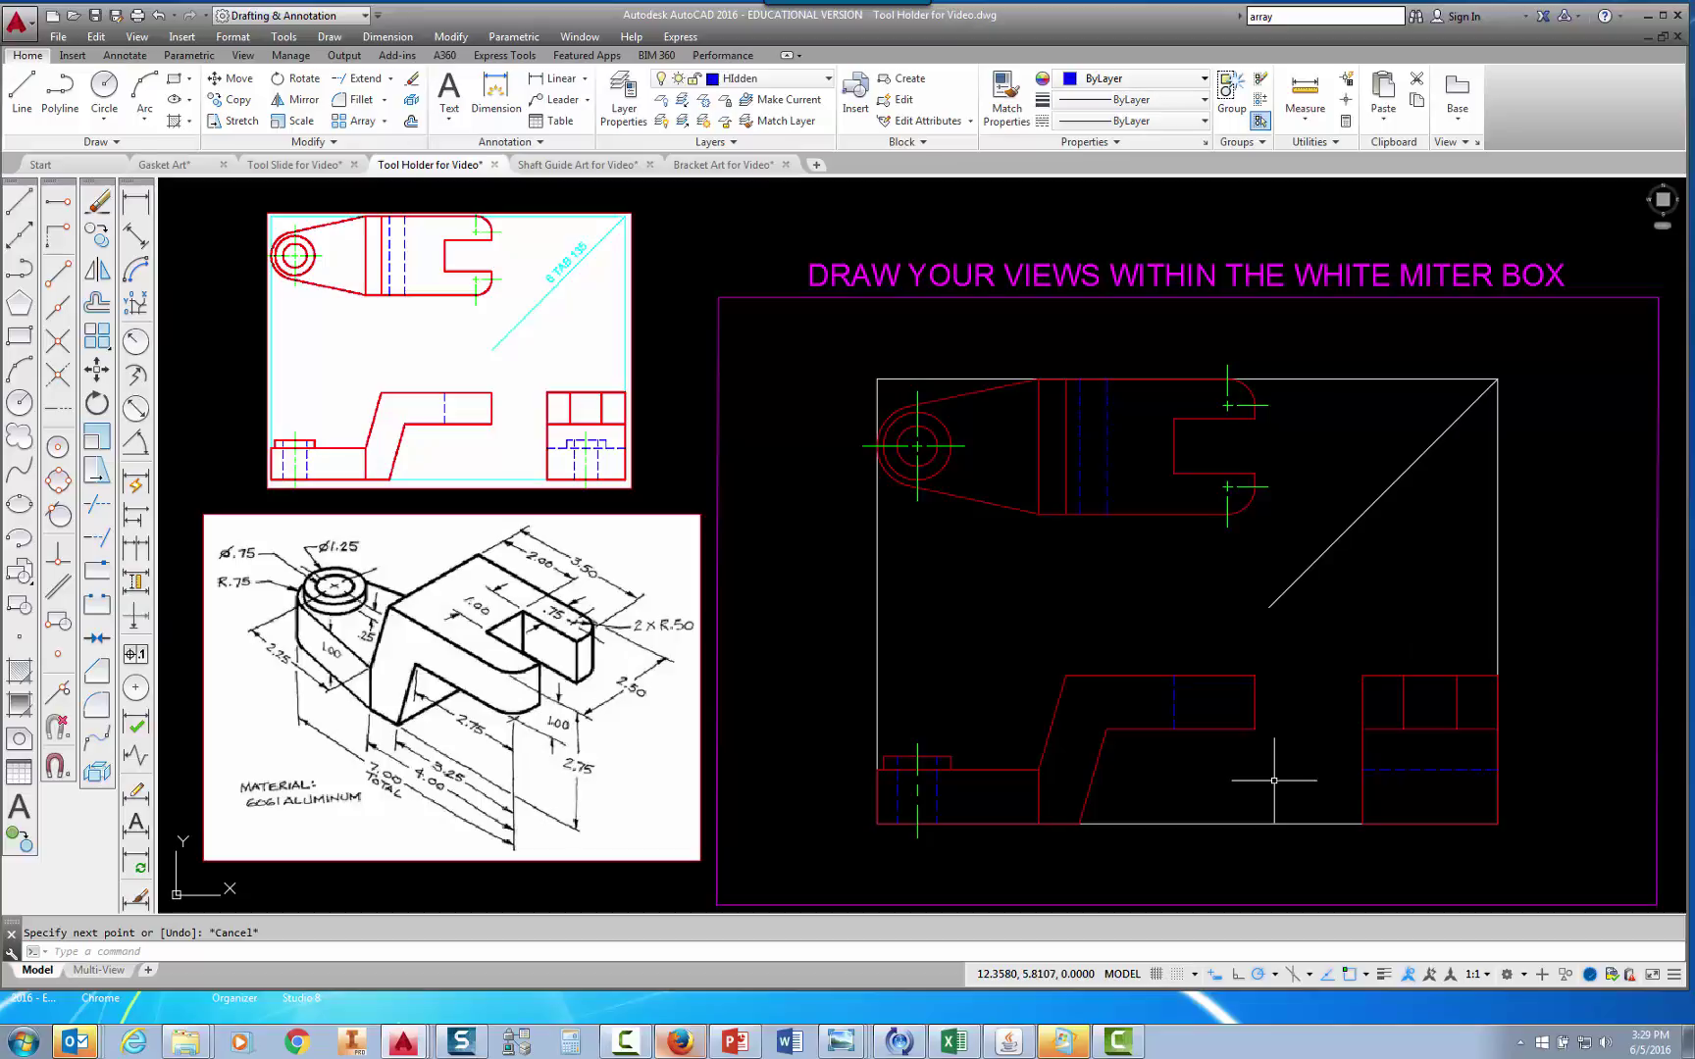
{"action": "scroll", "coordinate": [1275, 784], "scroll_direction": "up", "scroll_amount": 2}
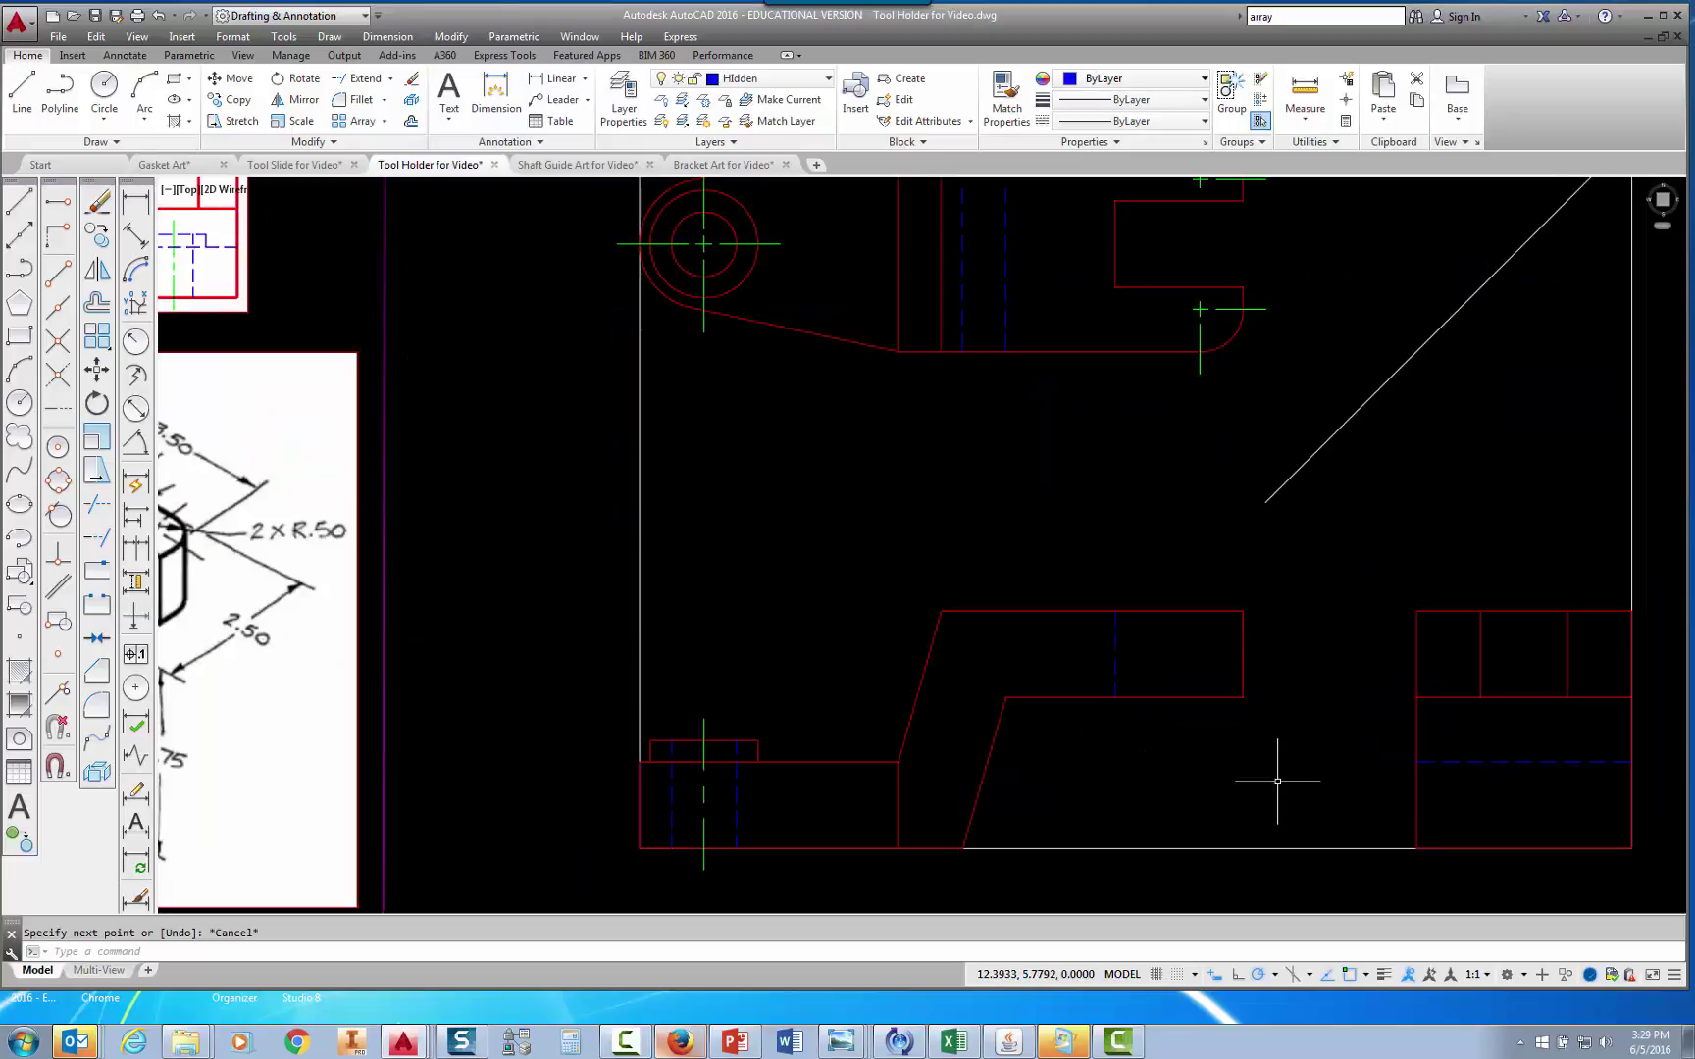
{"action": "middle_click_drag", "start_coordinate": [1278, 781], "coordinate": [1131, 738]}
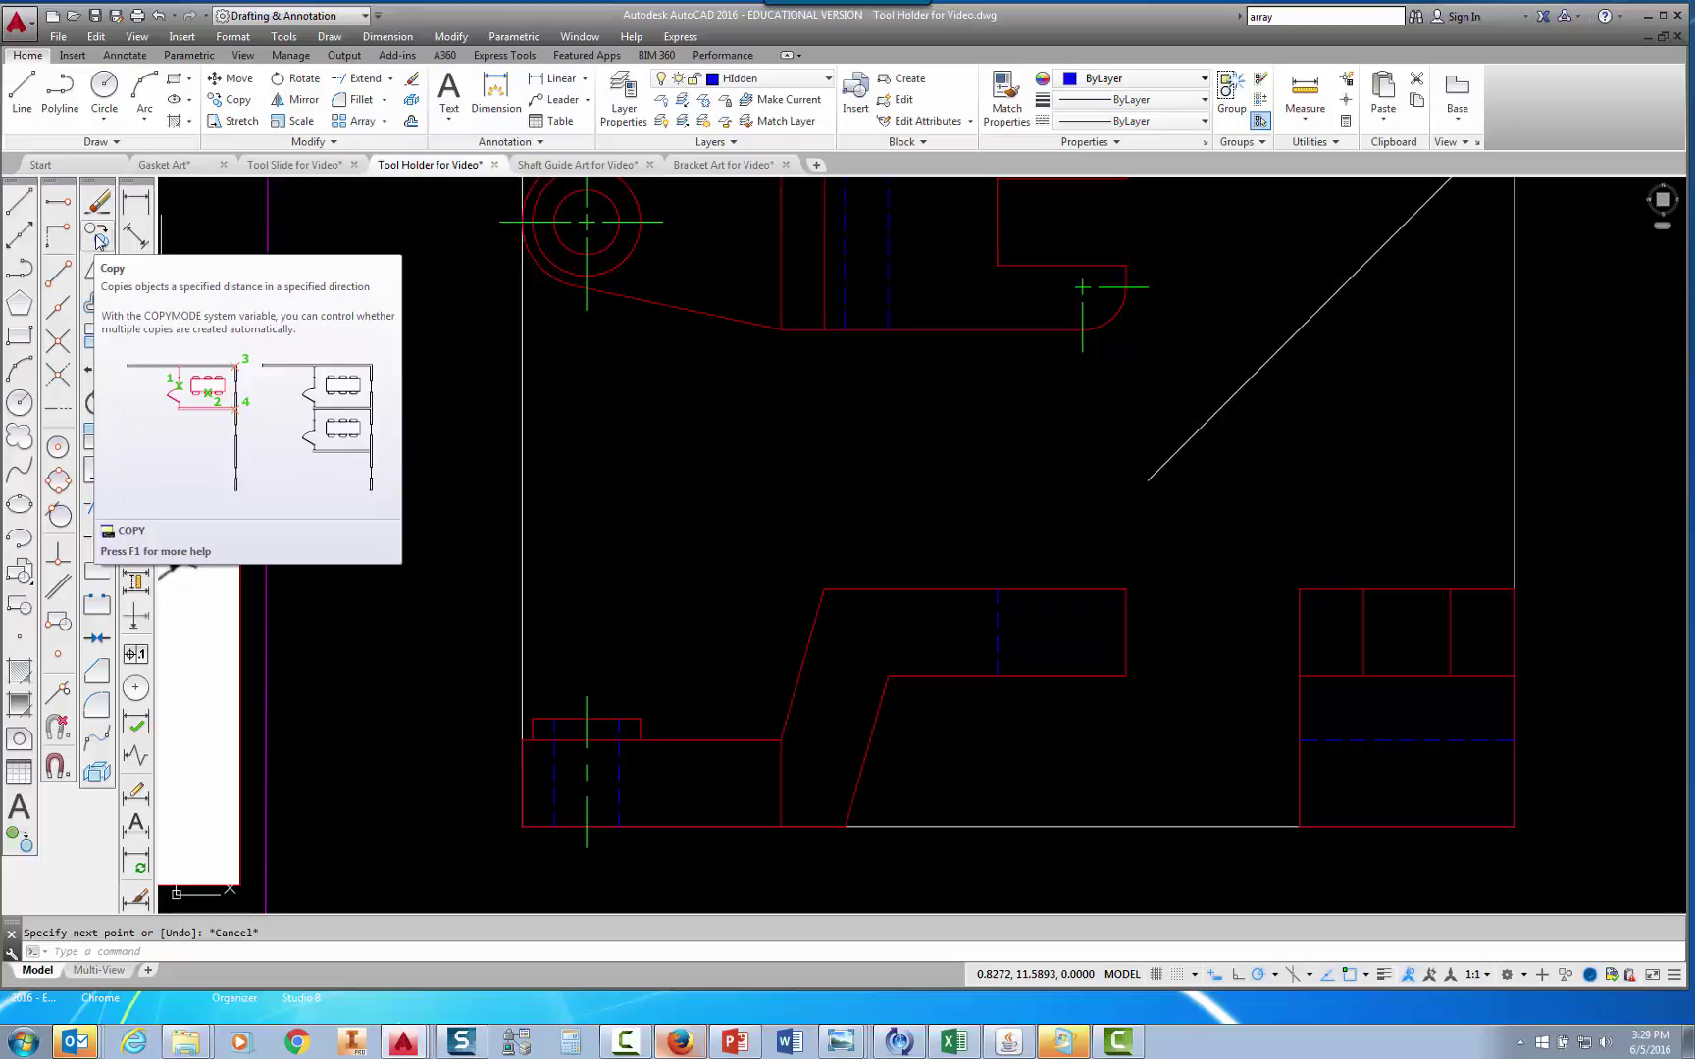
{"action": "left_click", "coordinate": [243, 101]}
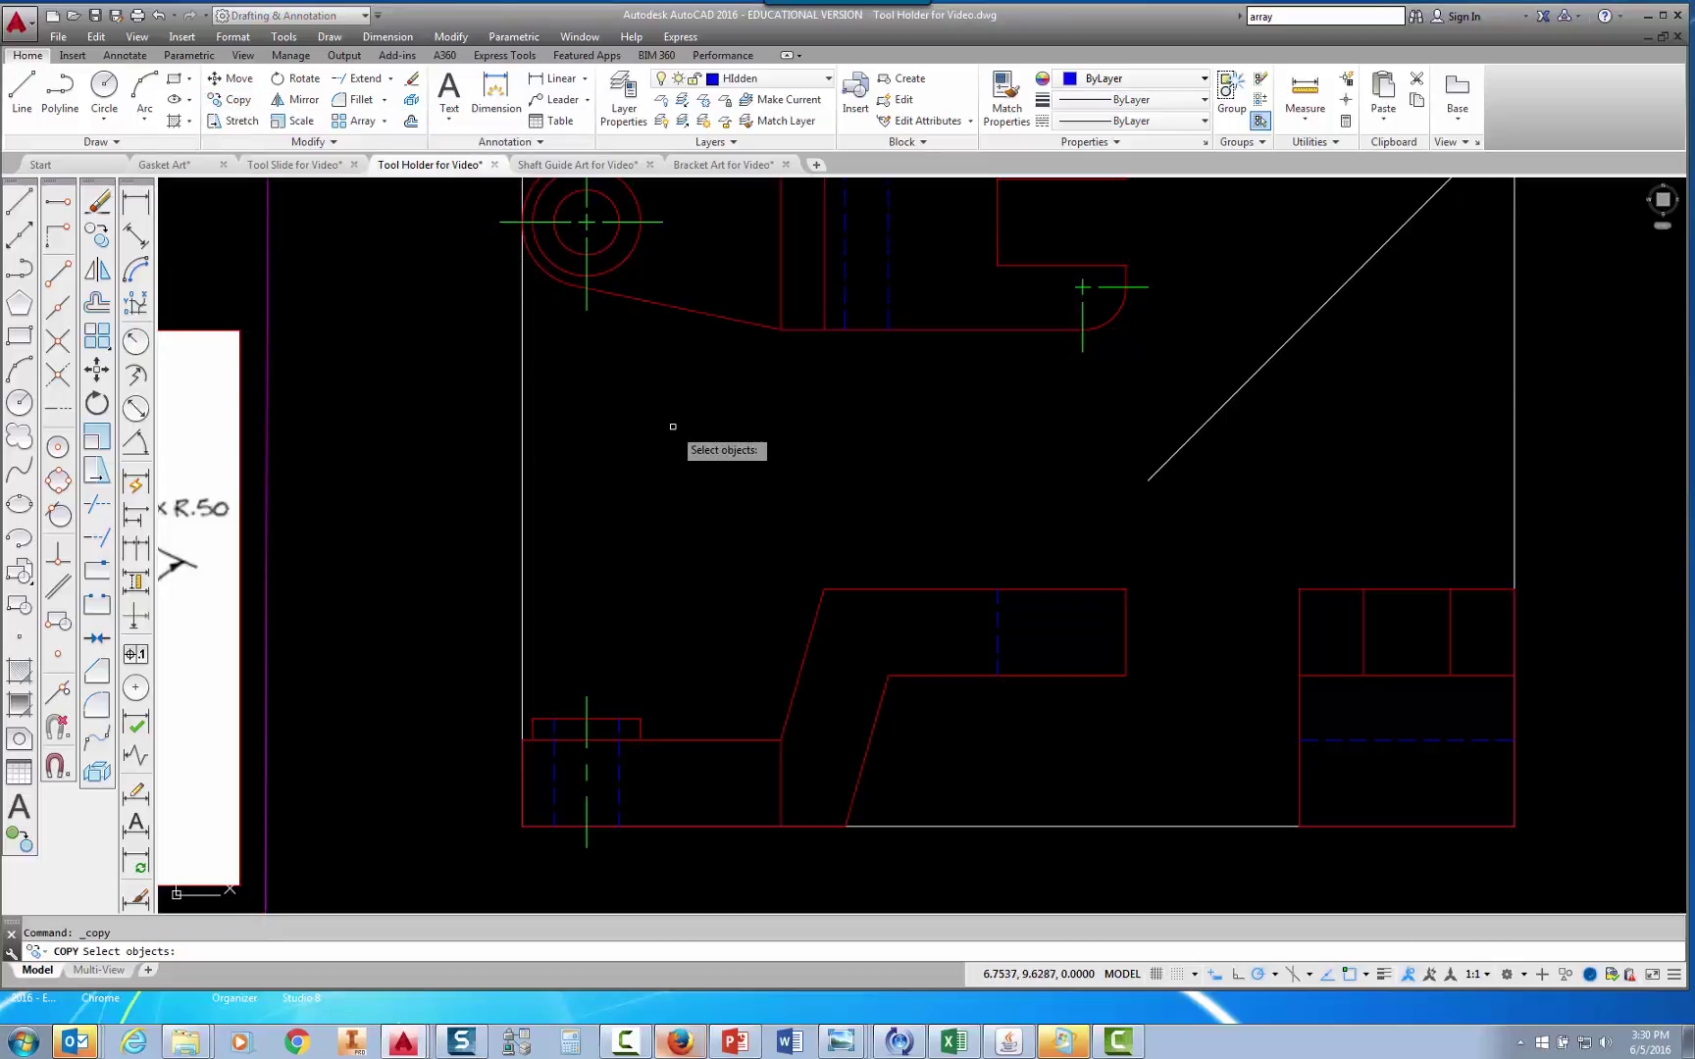
{"action": "left_click", "coordinate": [587, 705]}
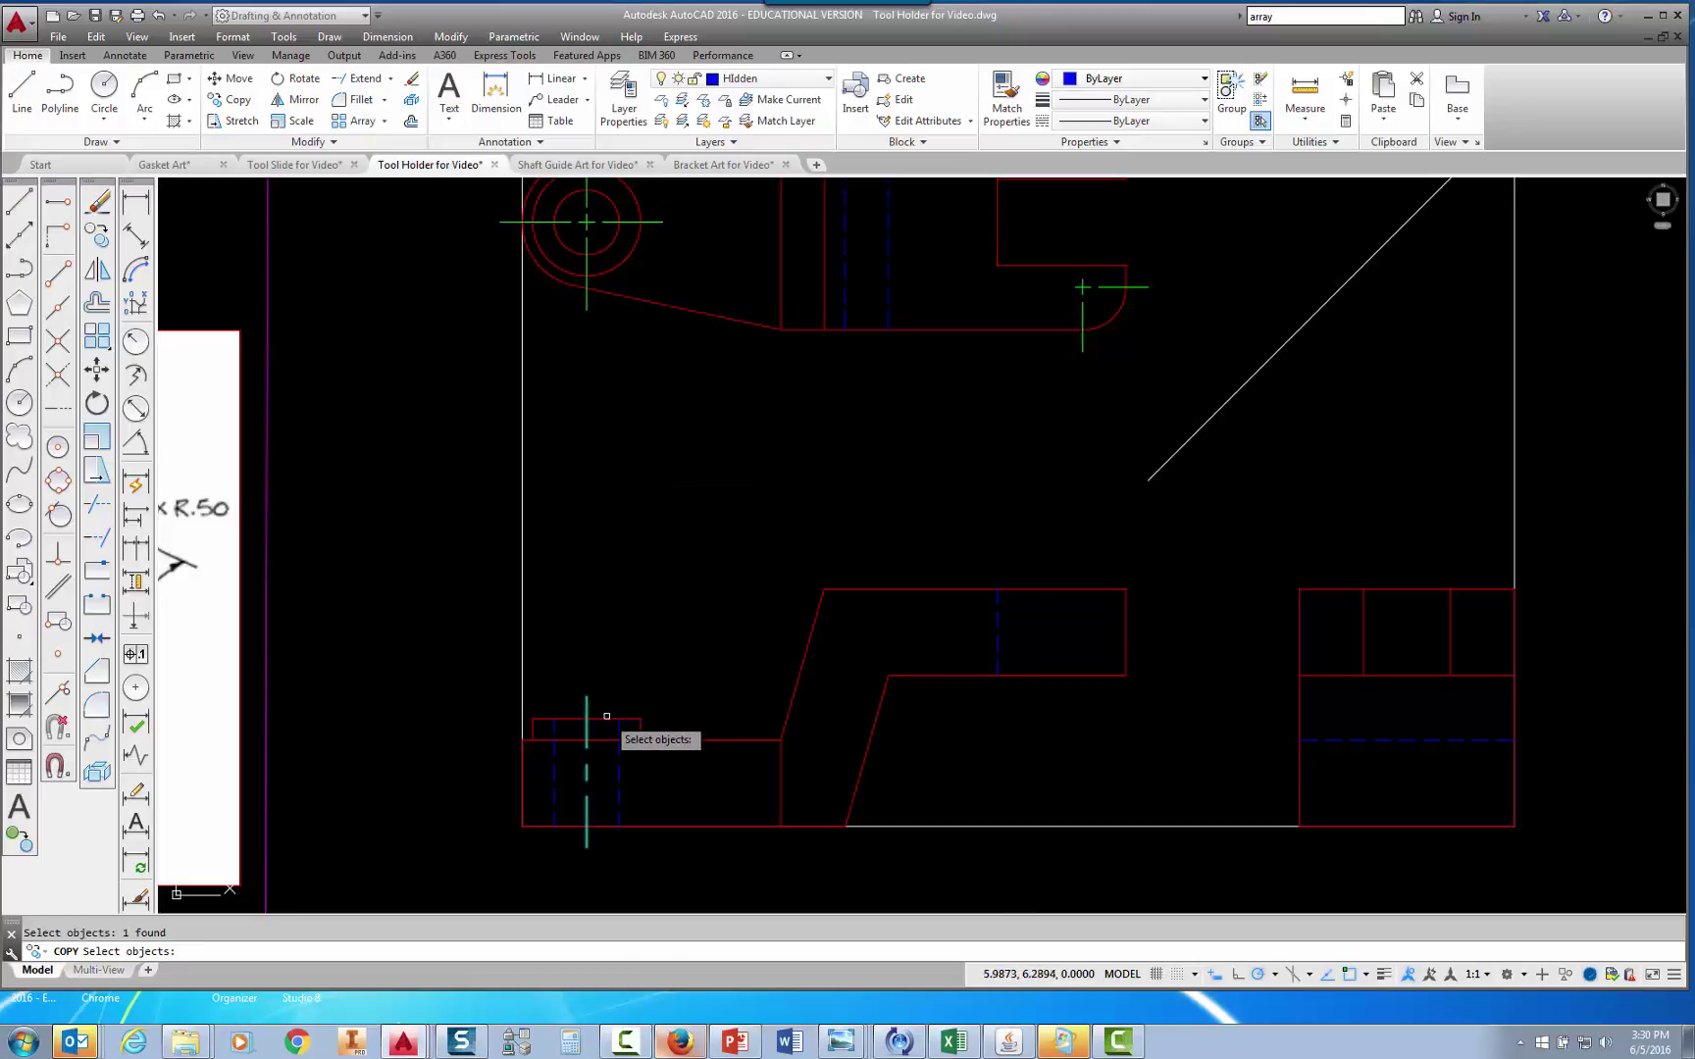
{"action": "left_click", "coordinate": [604, 719]}
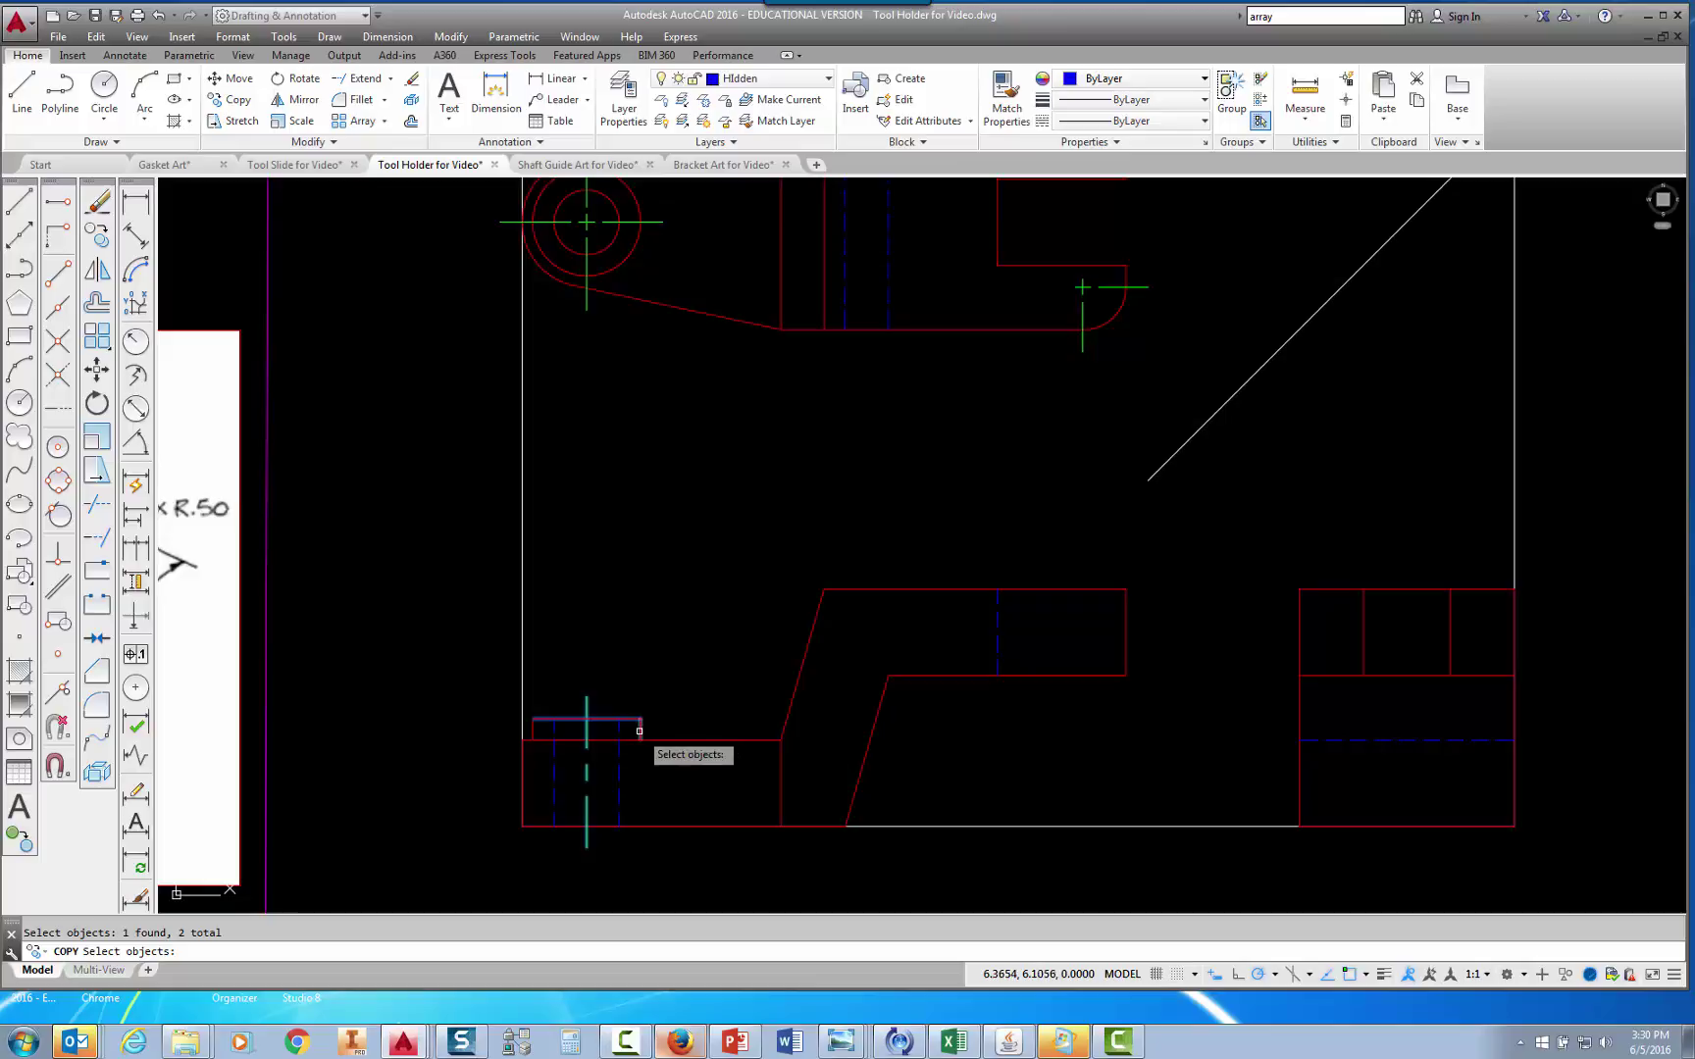
{"action": "left_click", "coordinate": [640, 731]}
{"action": "left_click", "coordinate": [534, 727]}
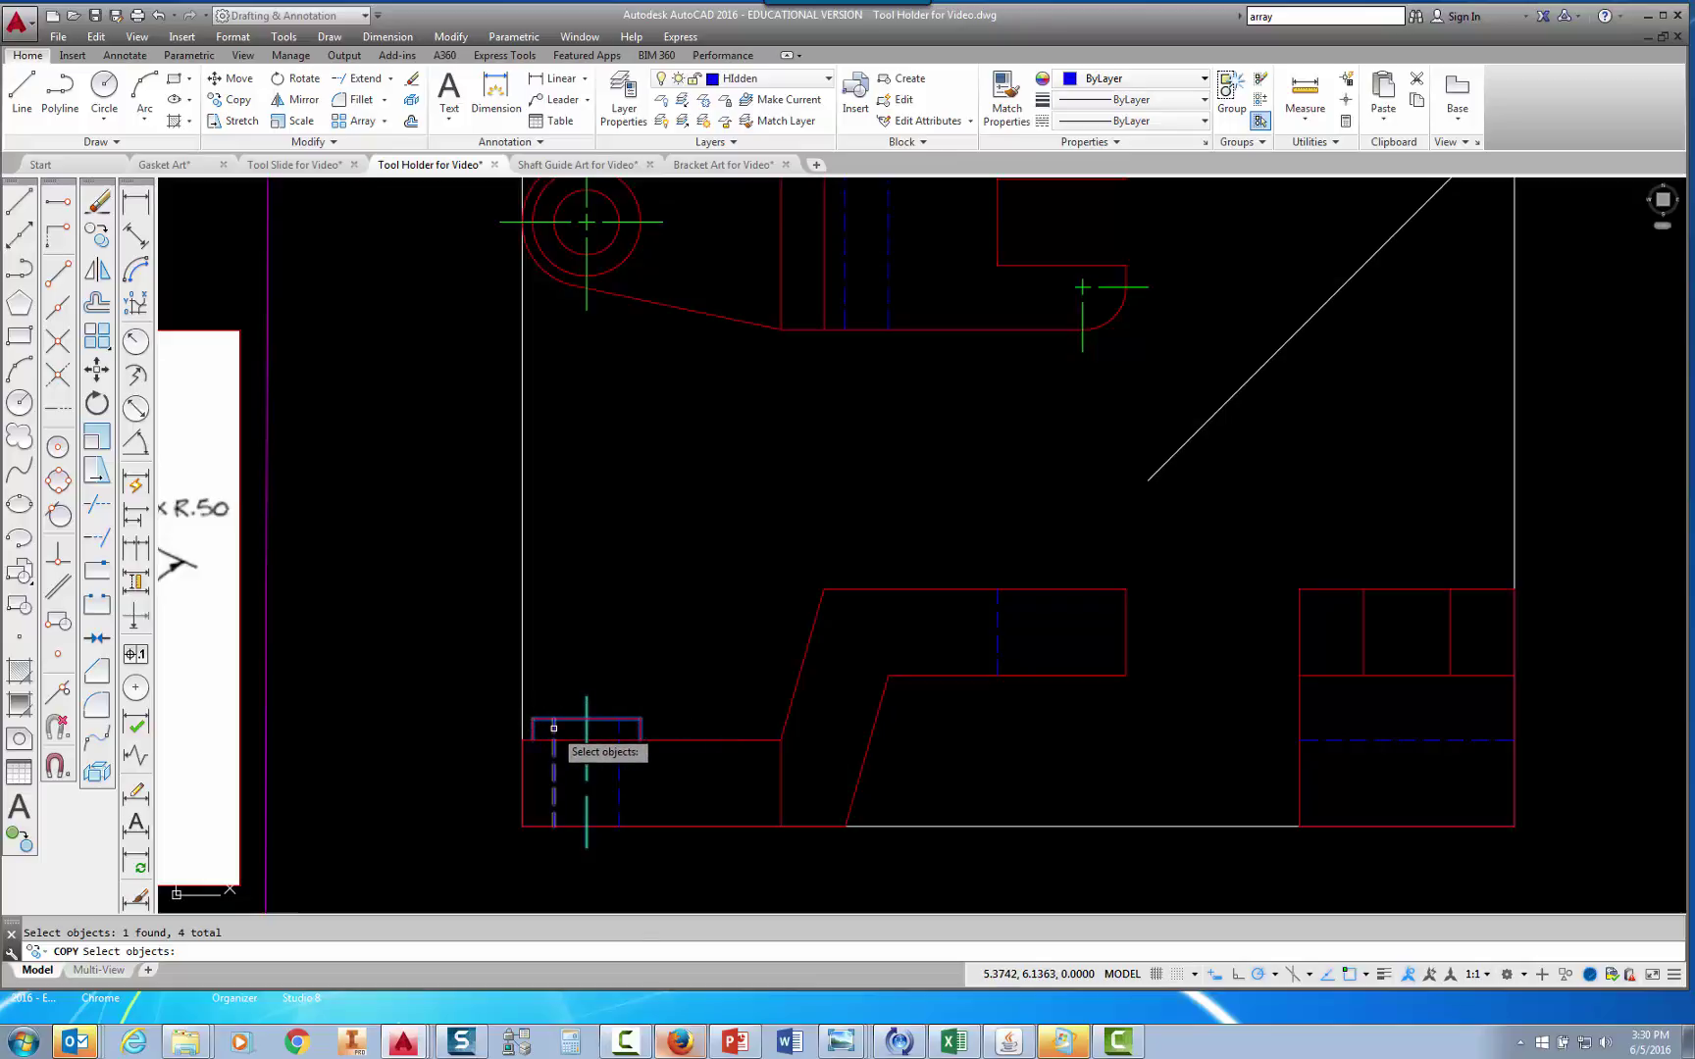
{"action": "left_click", "coordinate": [618, 730]}
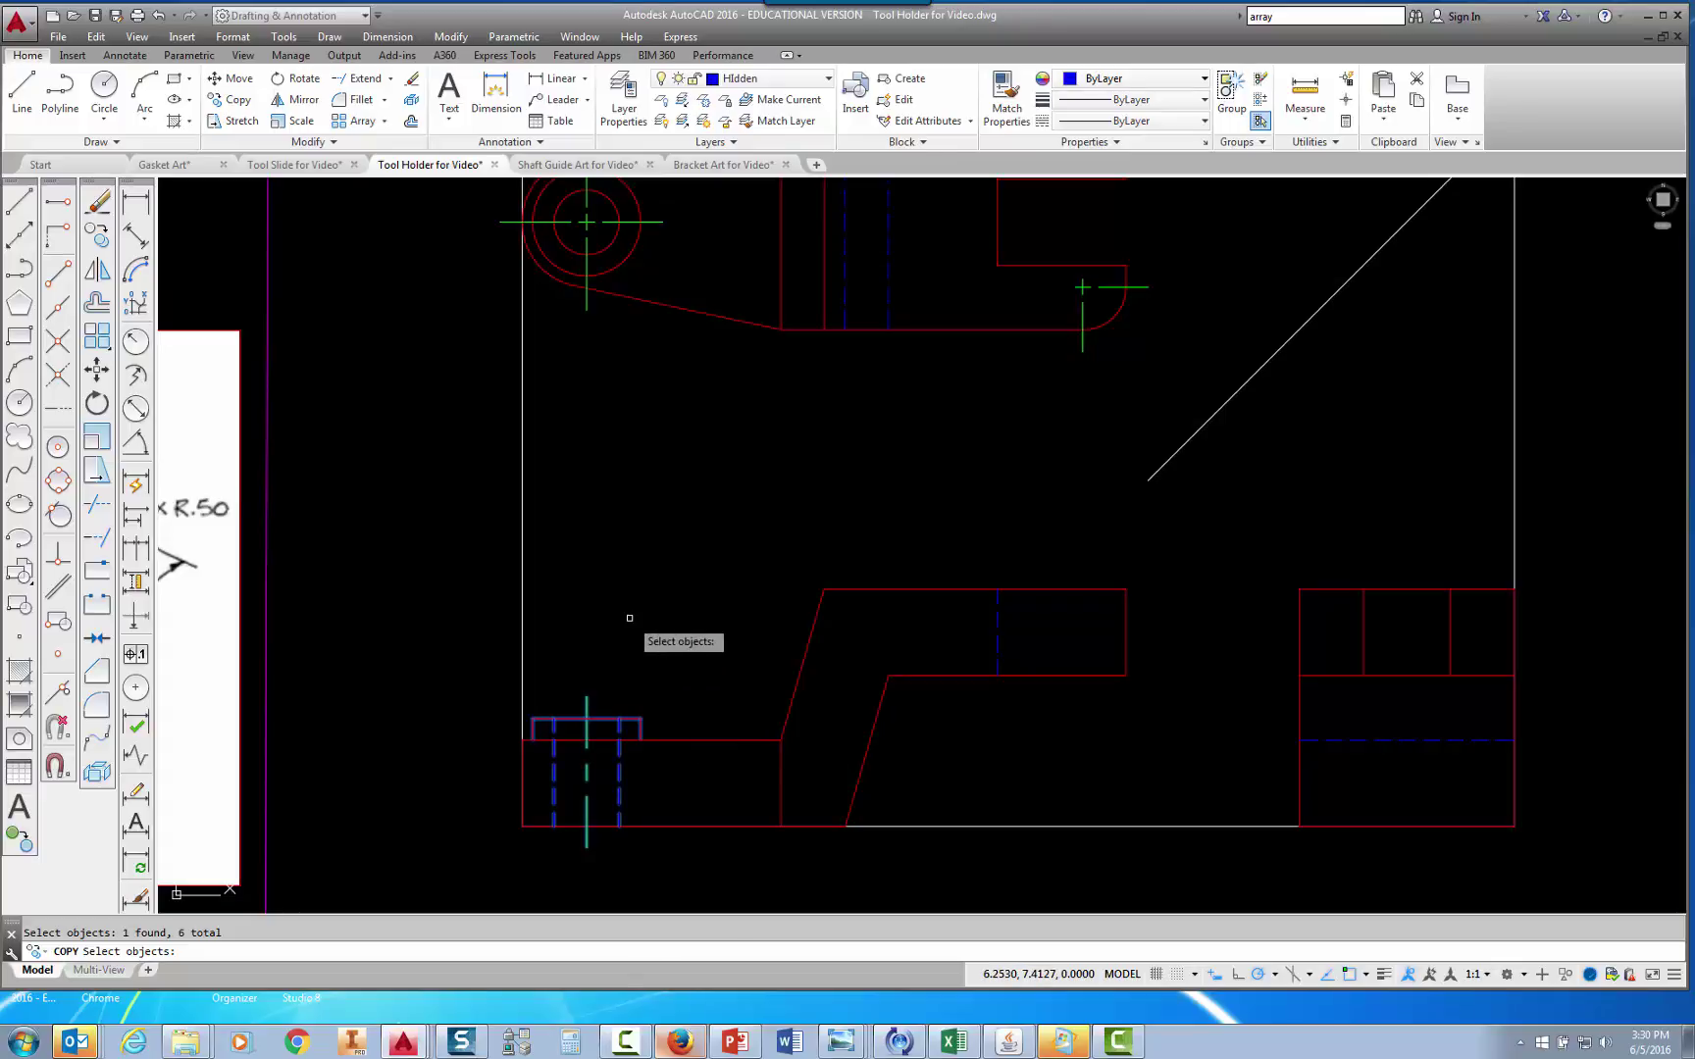
{"action": "key", "text": "Return"}
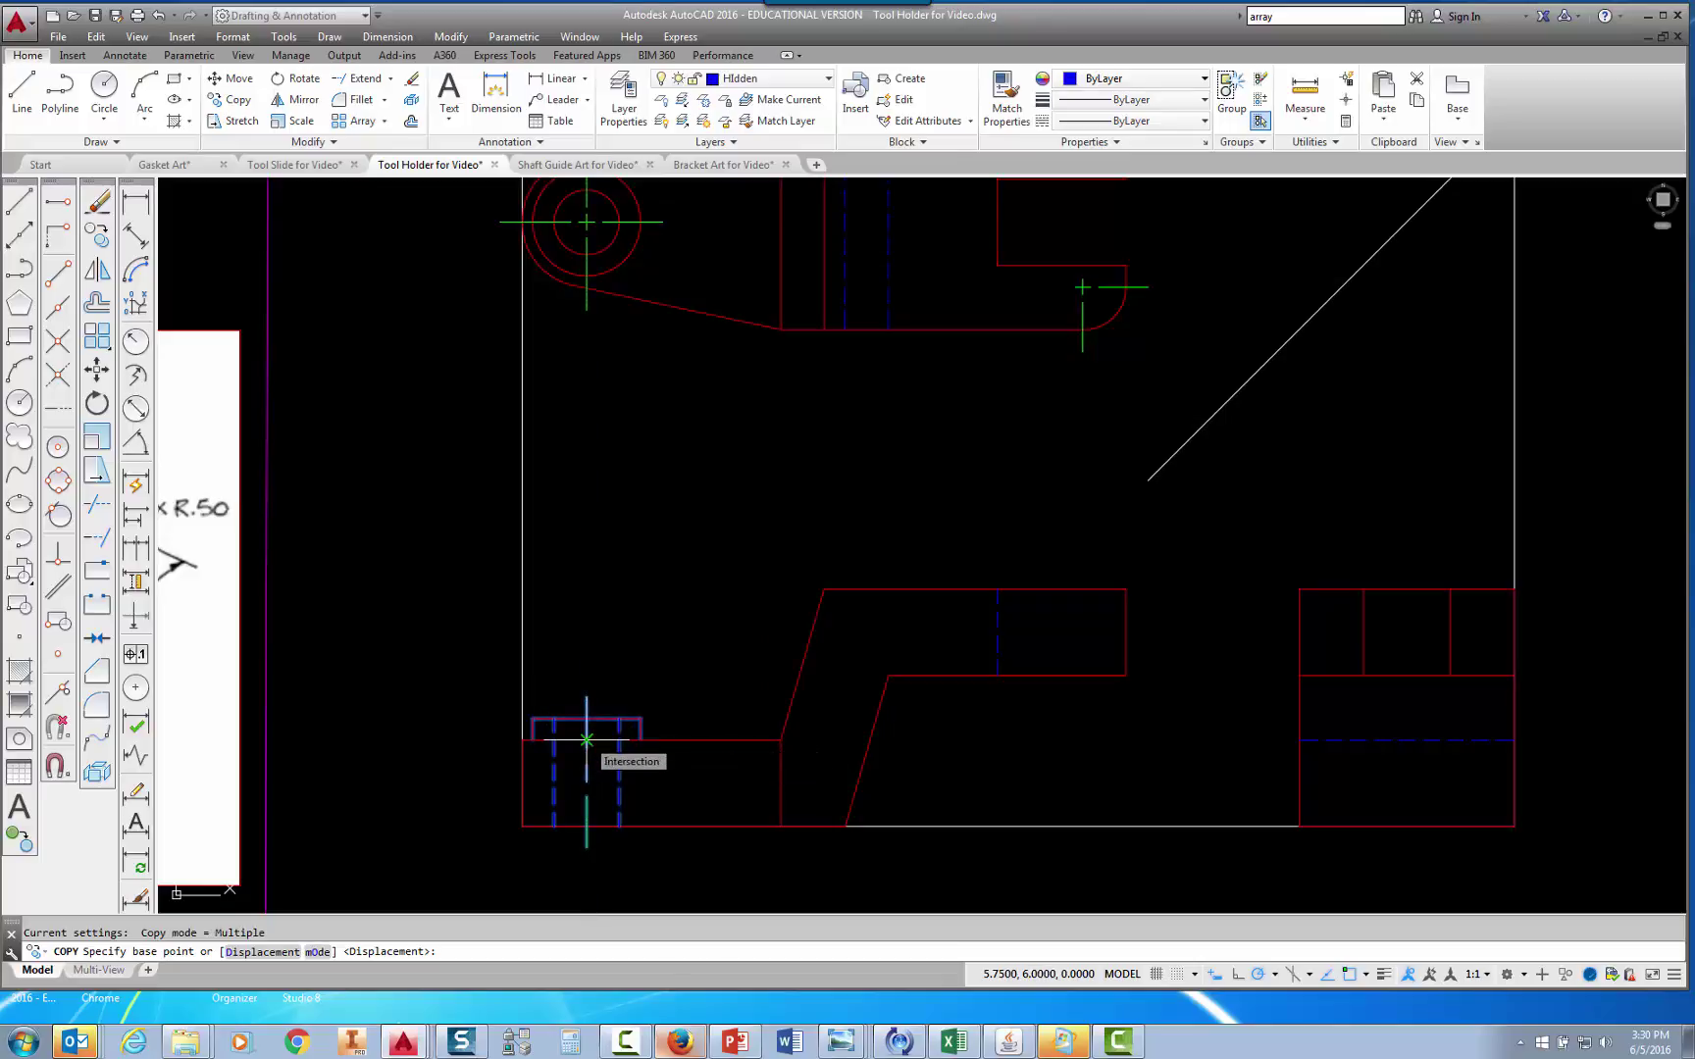
{"action": "left_click", "coordinate": [587, 739]}
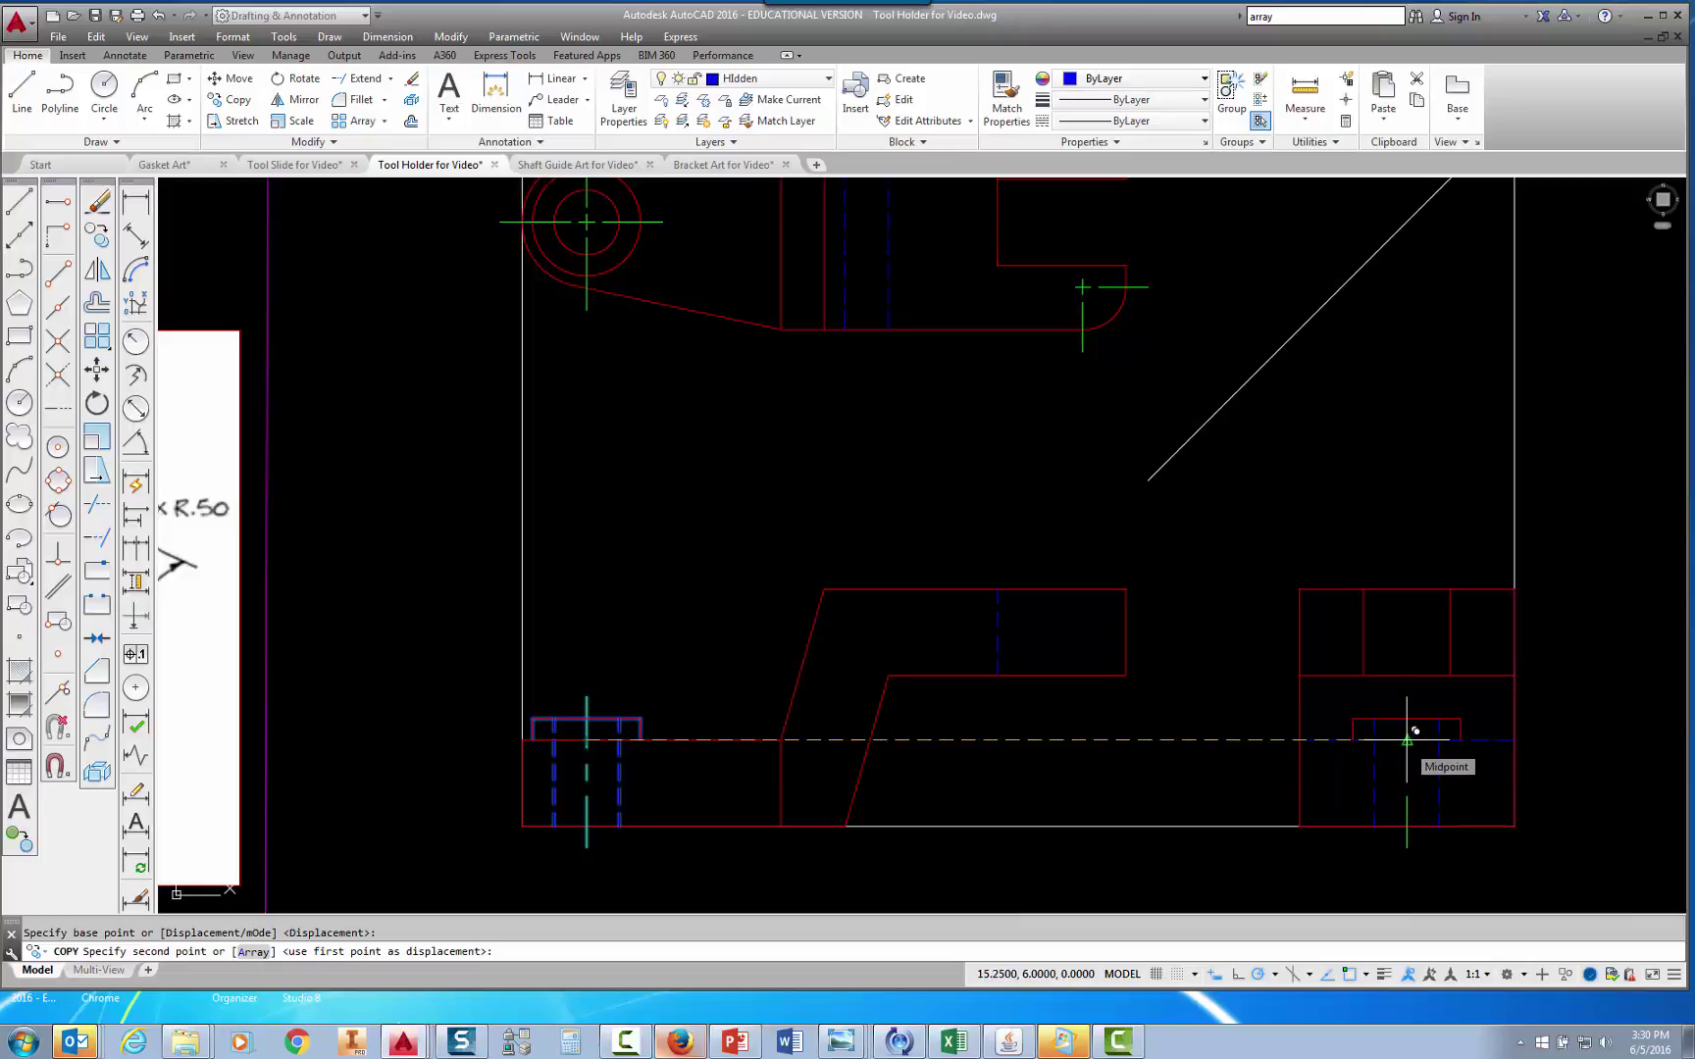
{"action": "left_click", "coordinate": [1406, 738]}
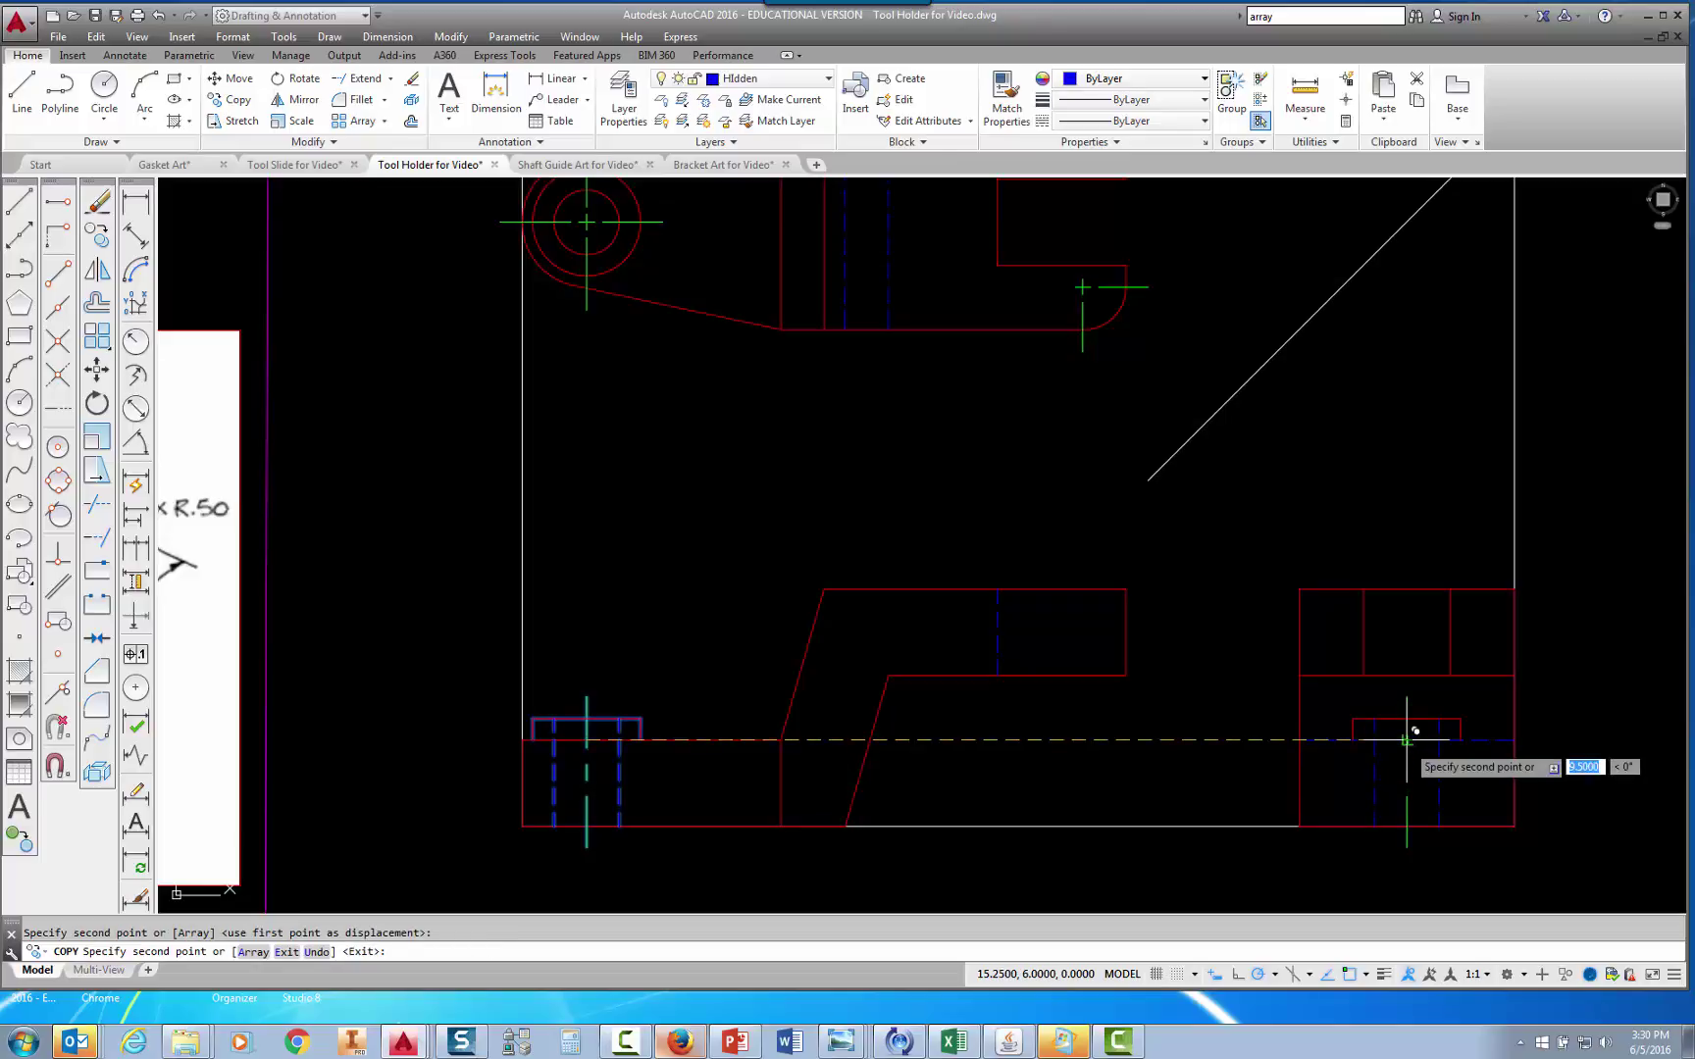
{"action": "key", "text": "Escape"}
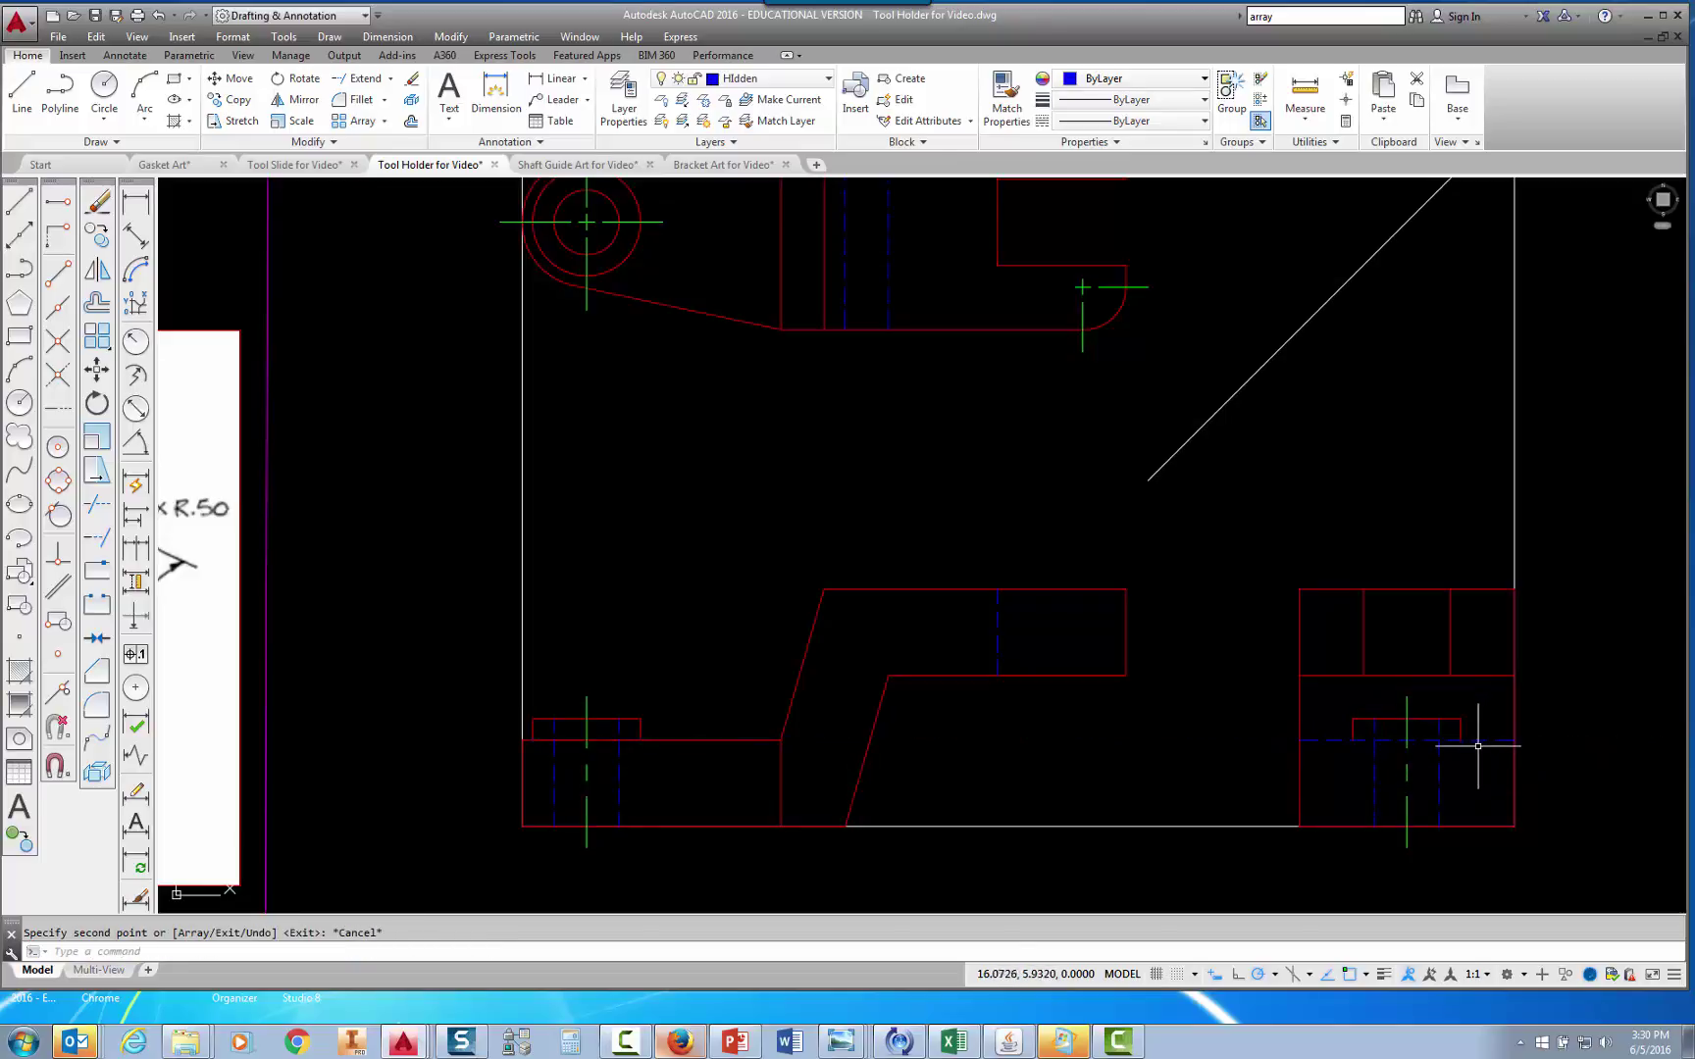
Match the copied boss outline in the side view to the properties of the hidden vertical hole line.
{"action": "scroll", "coordinate": [1462, 747], "scroll_direction": "up", "scroll_amount": 2}
{"action": "middle_click_drag", "start_coordinate": [1456, 746], "coordinate": [1350, 670]}
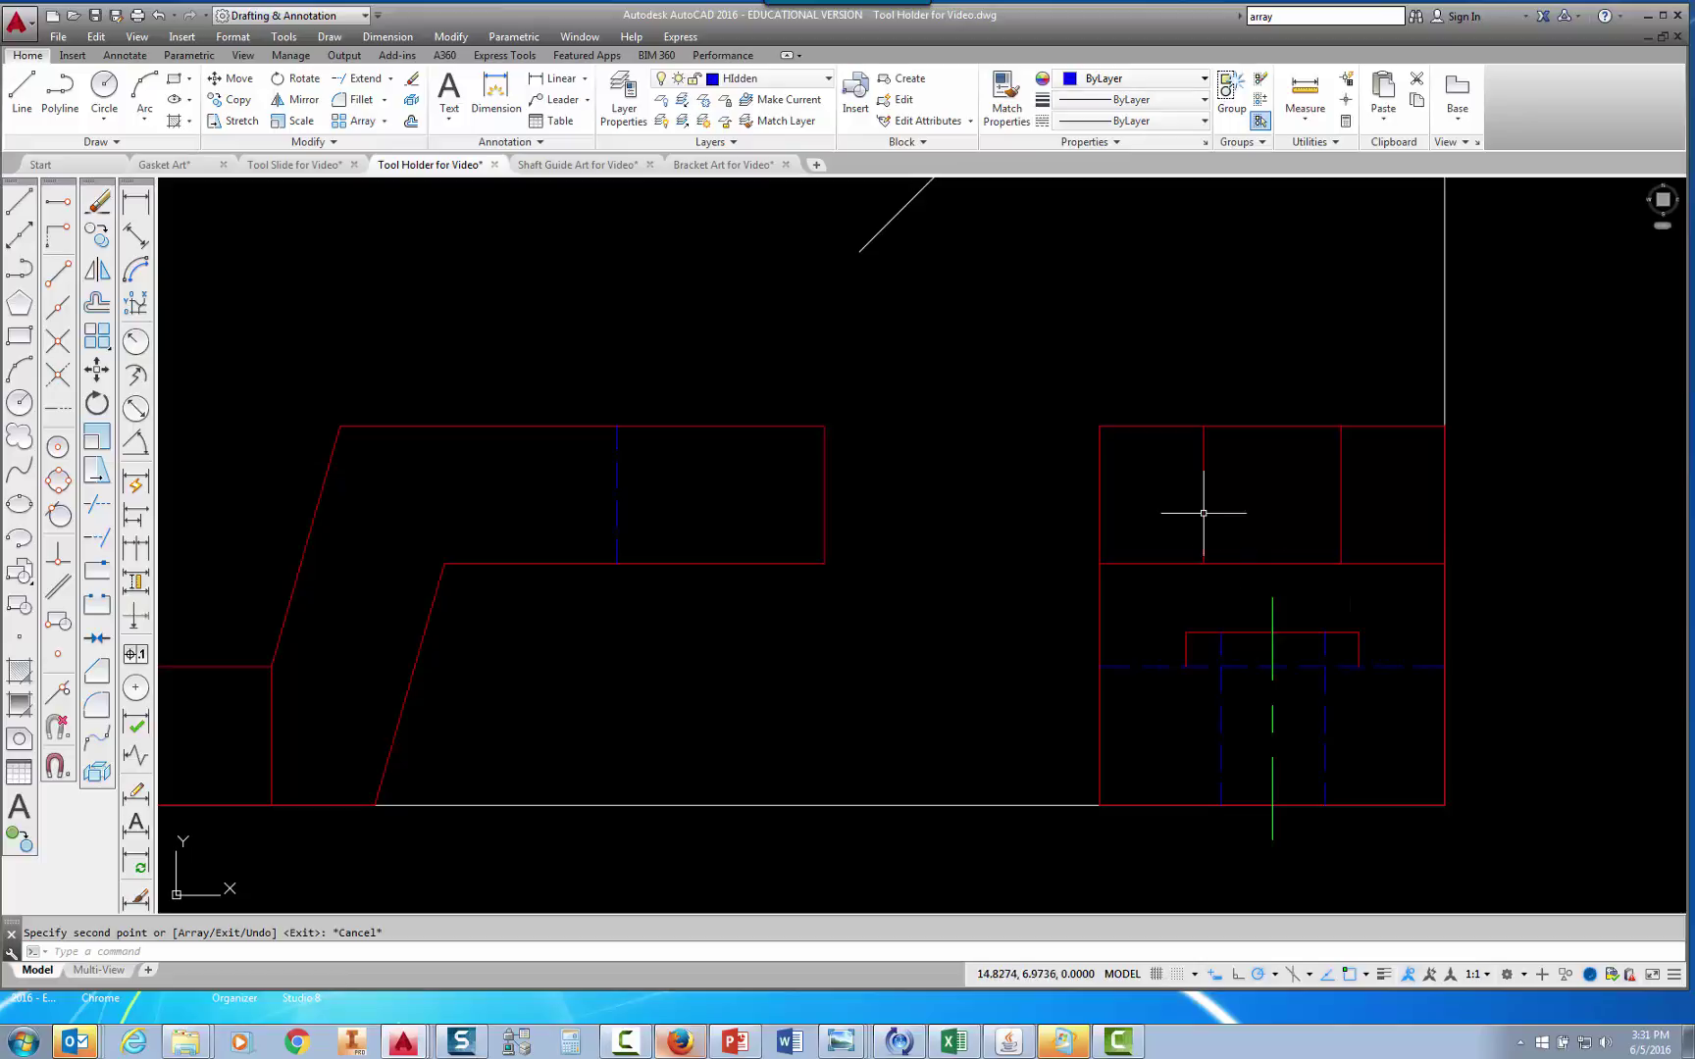
{"action": "left_click", "coordinate": [1007, 116]}
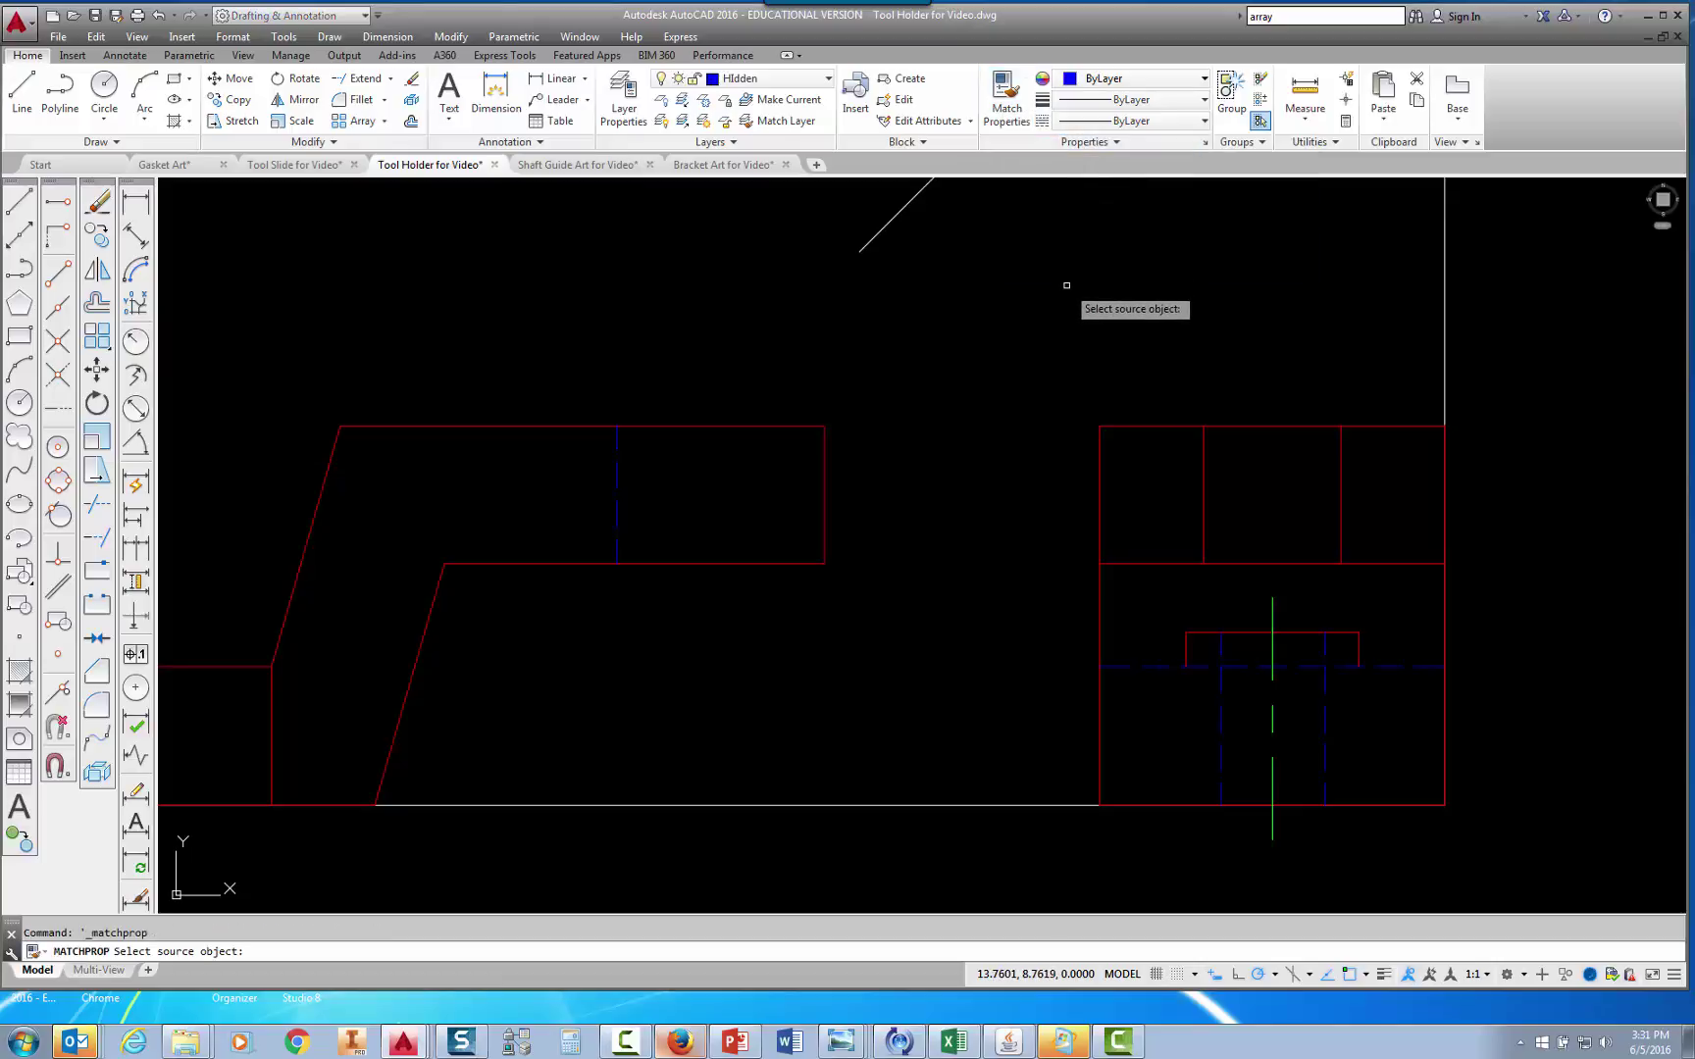
{"action": "left_click", "coordinate": [1221, 720]}
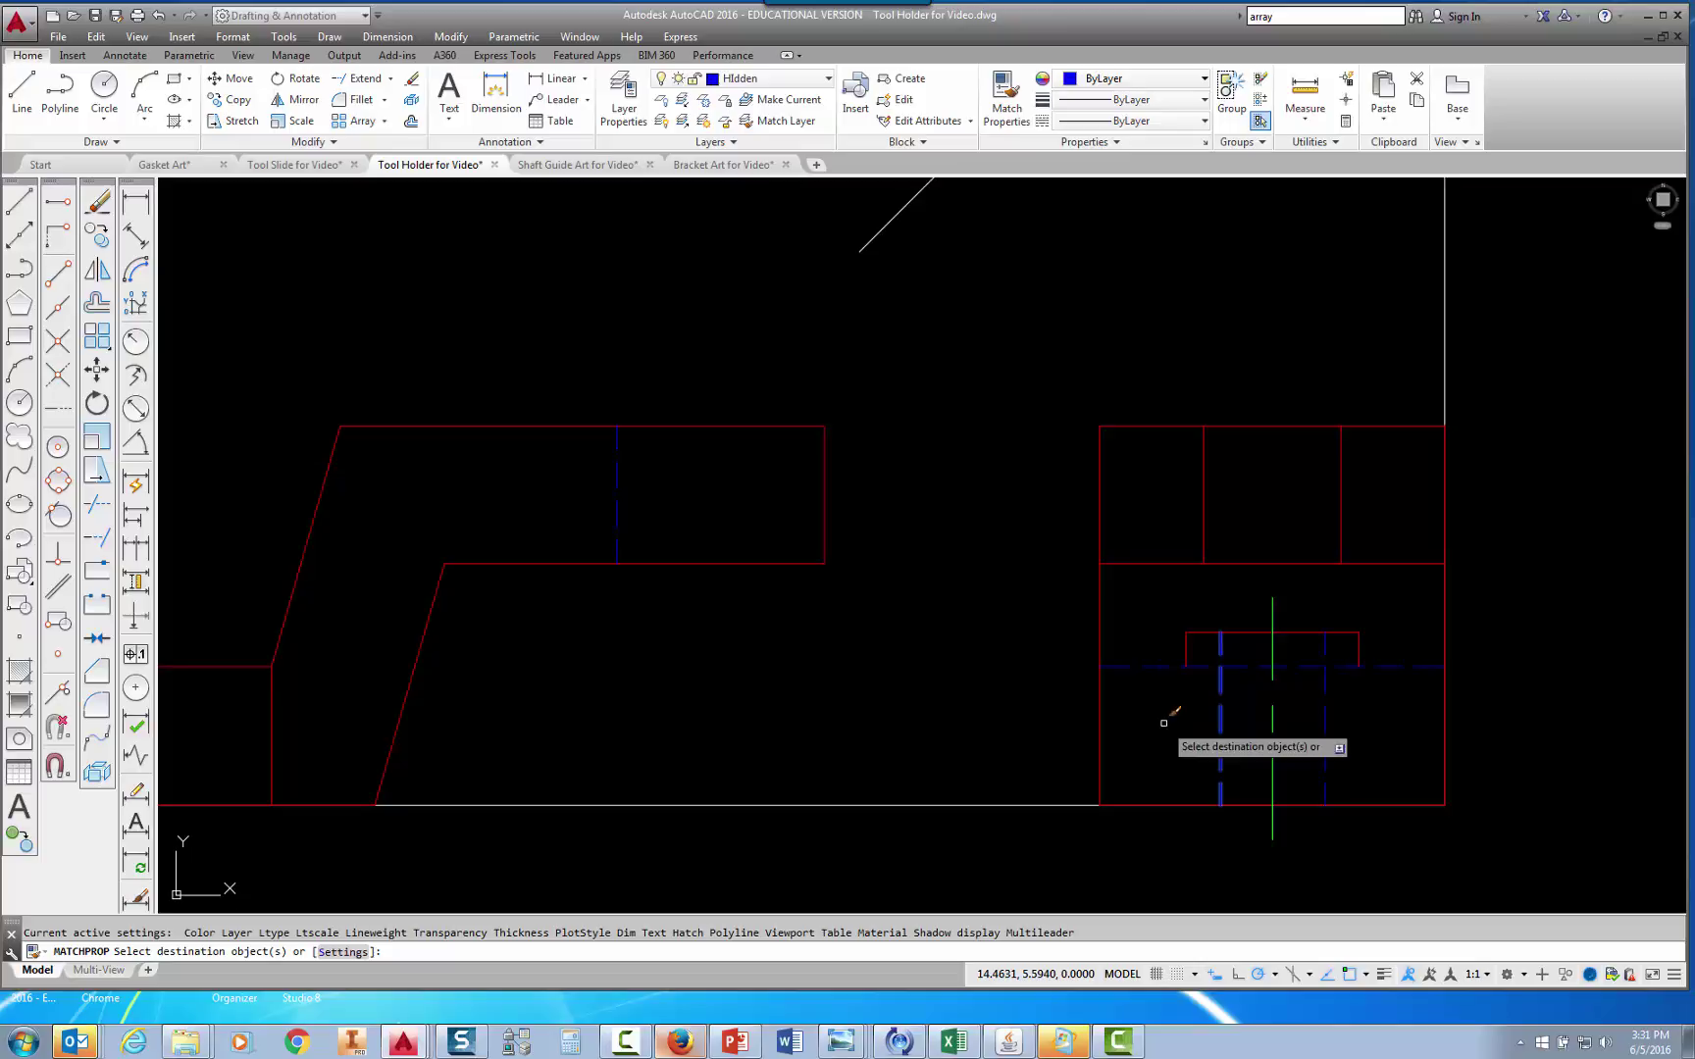
{"action": "left_click", "coordinate": [1187, 649]}
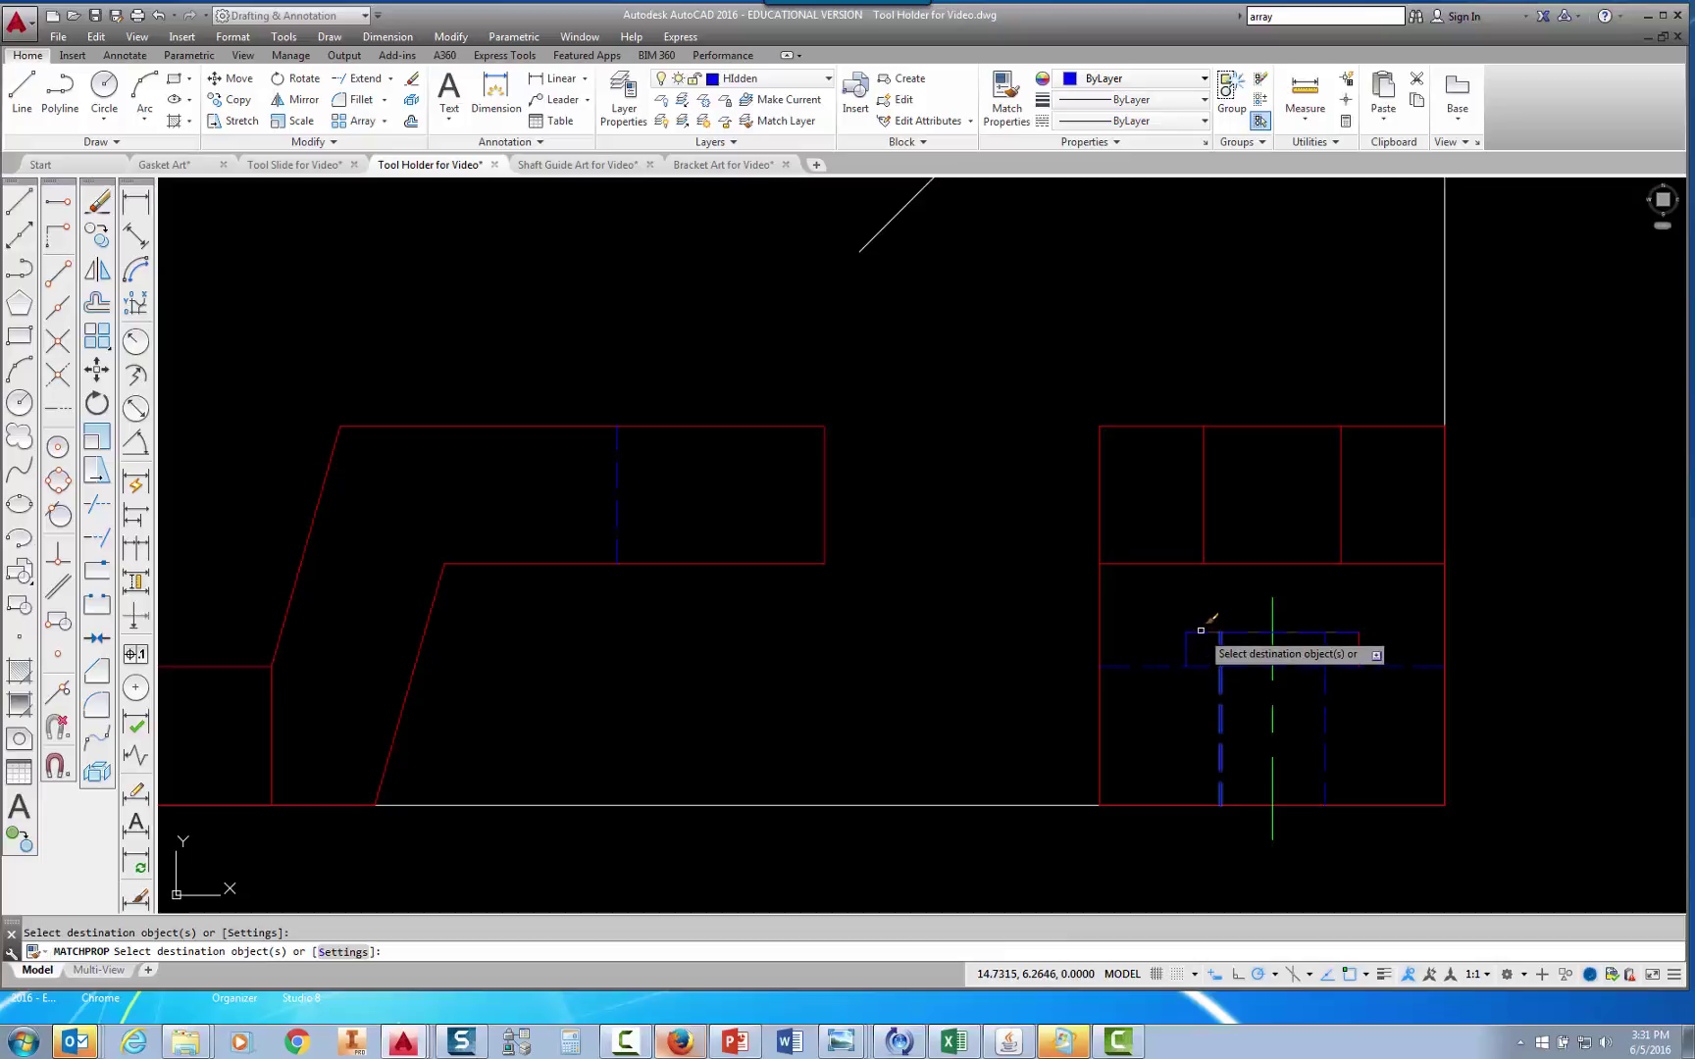
{"action": "left_click", "coordinate": [1201, 631]}
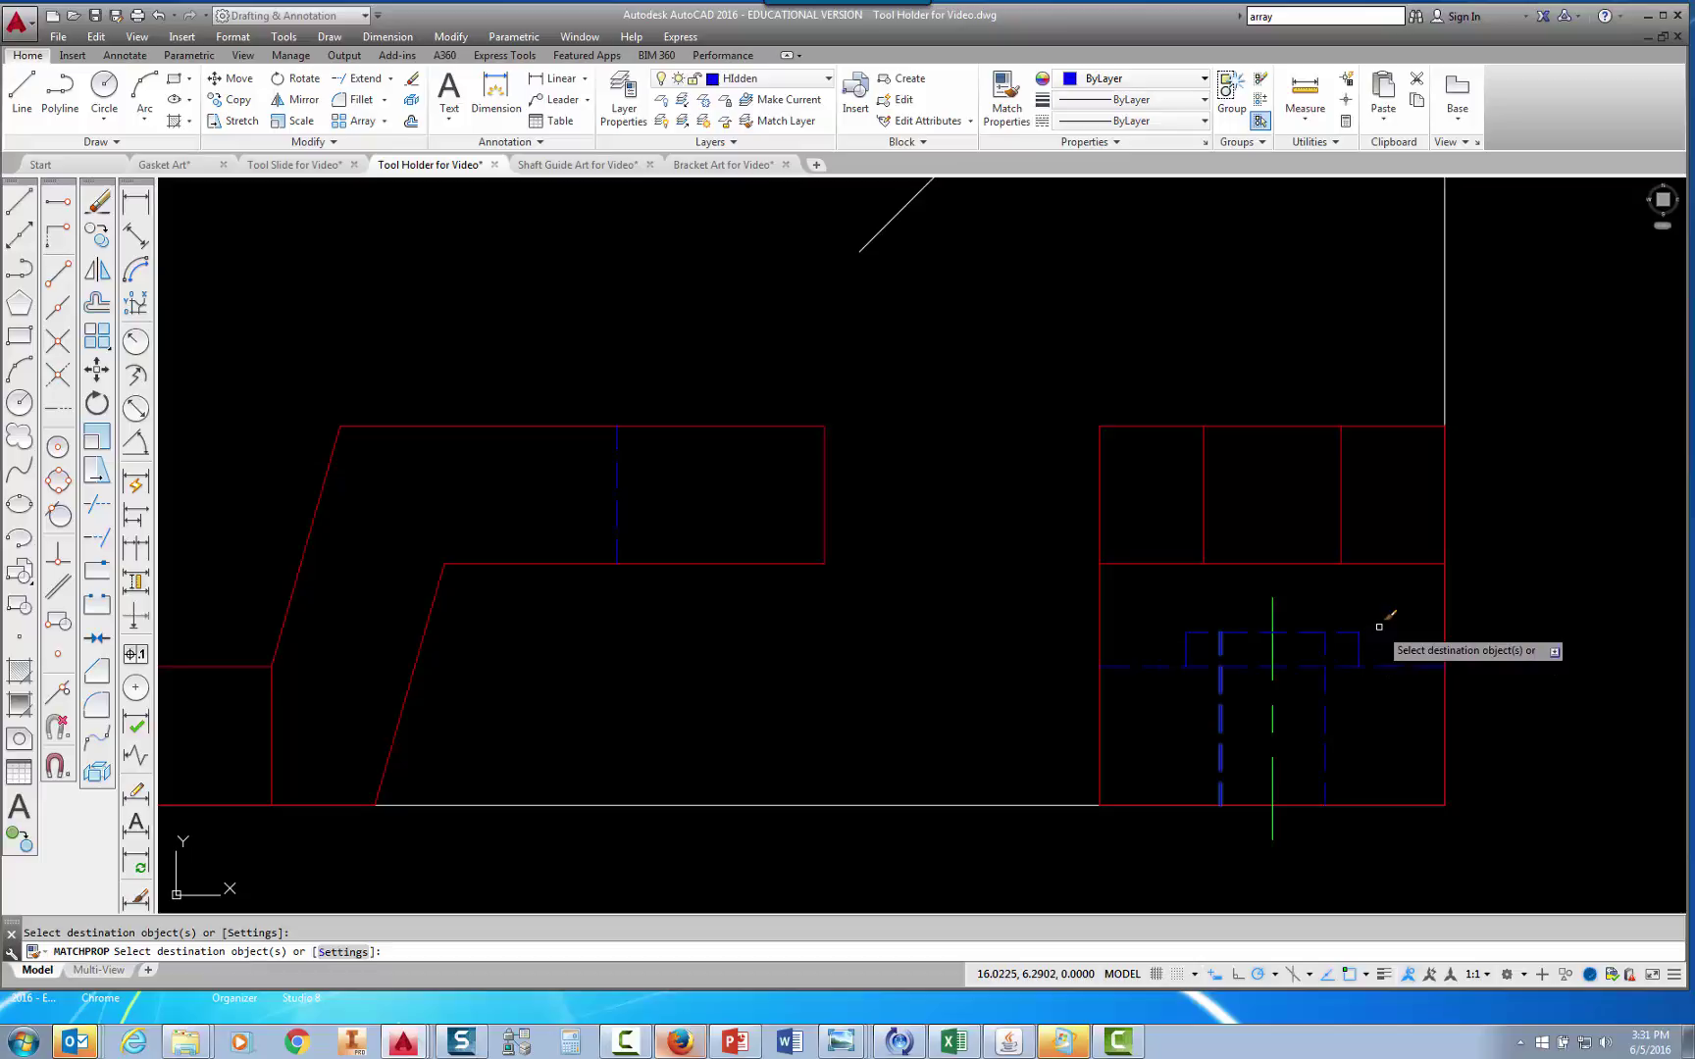
{"action": "key", "text": "Escape"}
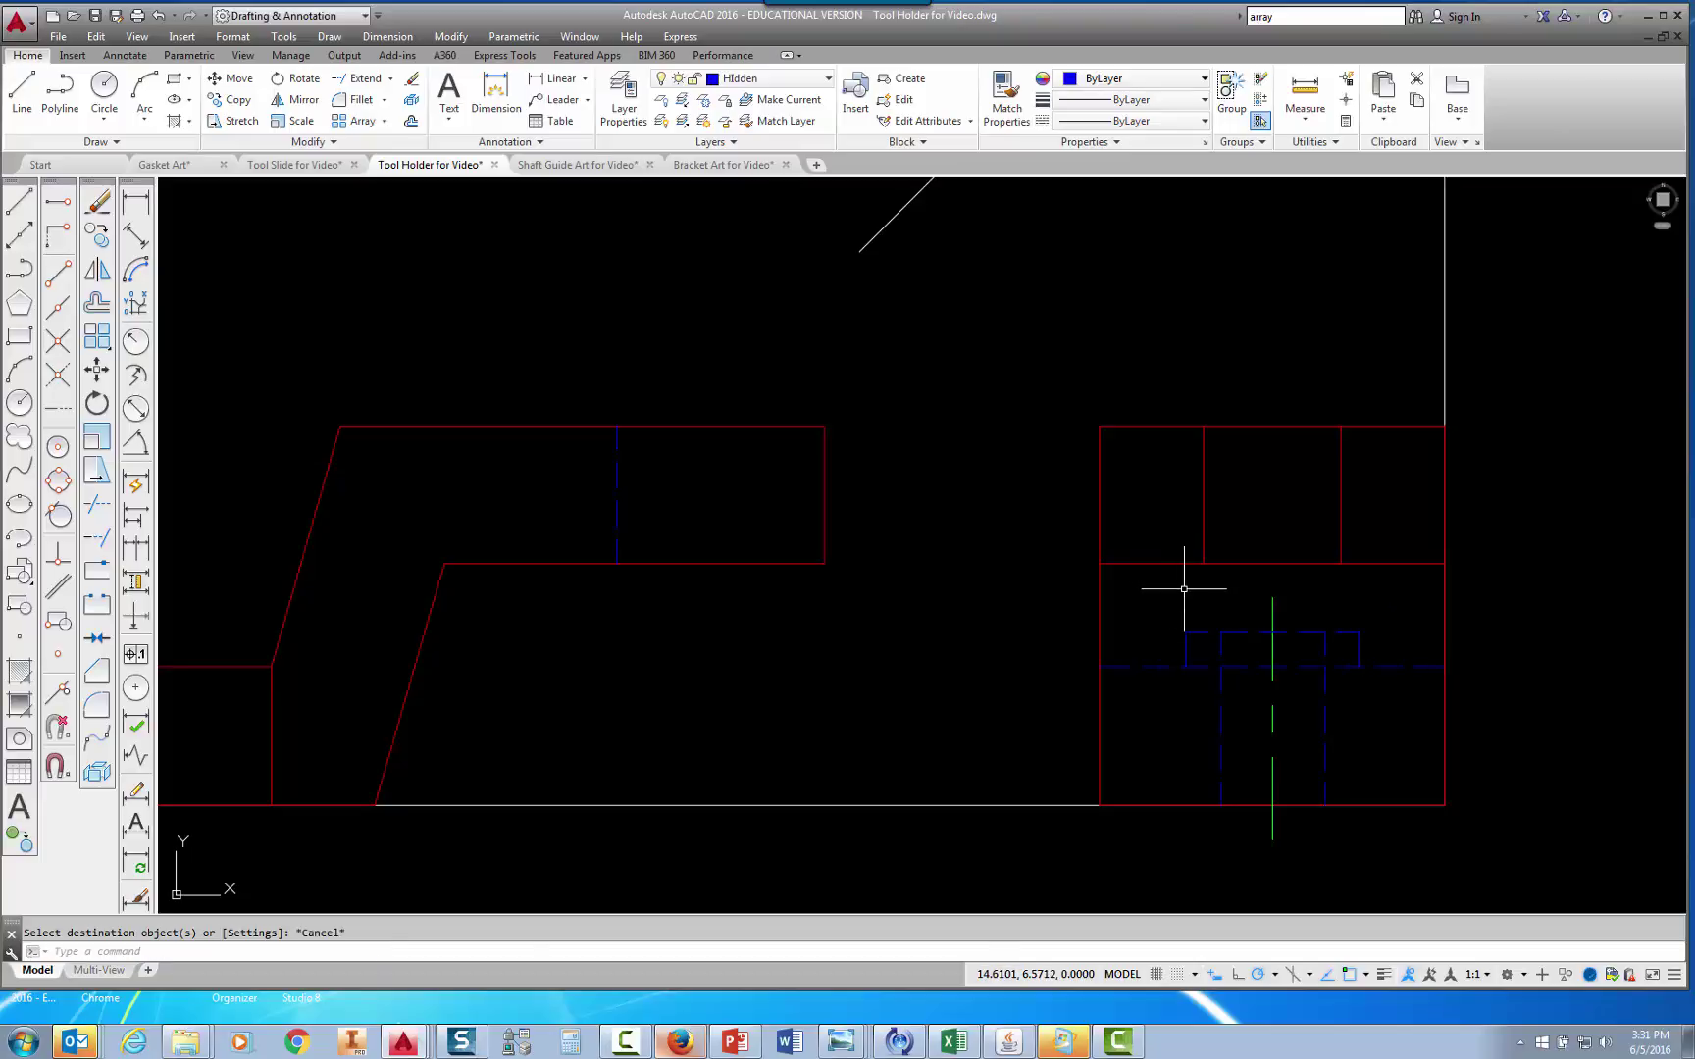
{"action": "scroll", "coordinate": [1184, 594], "scroll_direction": "down", "scroll_amount": 2}
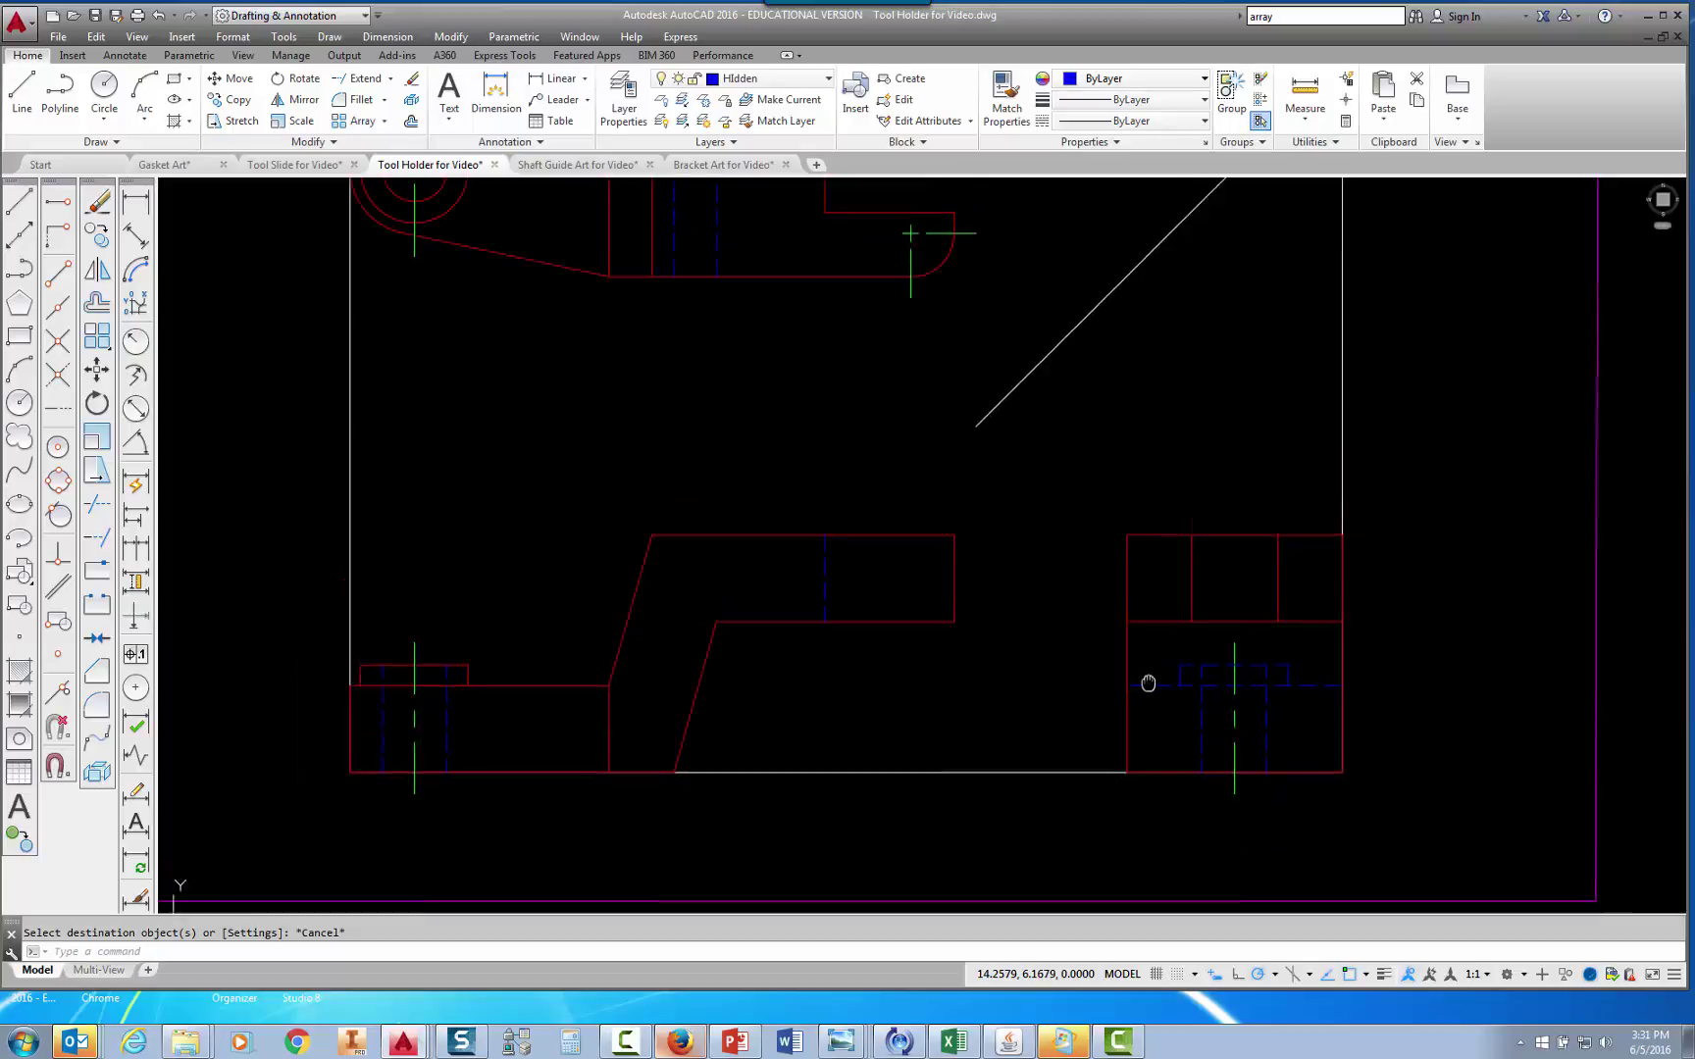
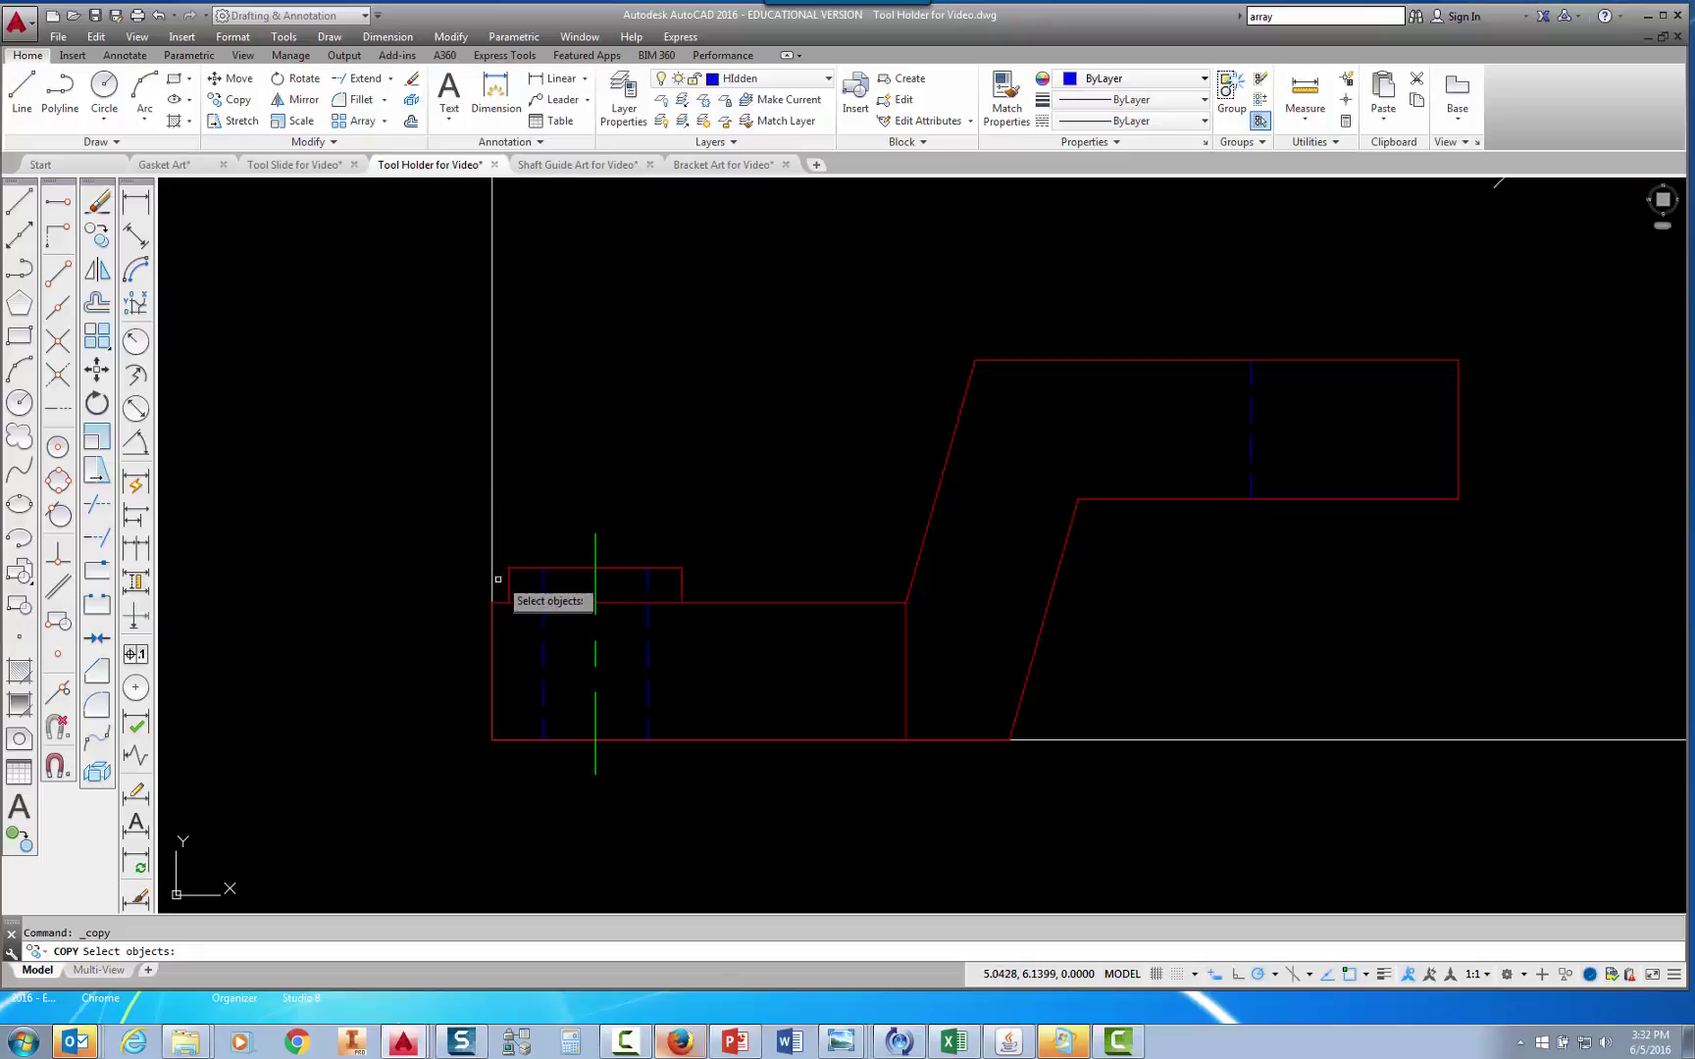
Window-select the front view's boss, hole lines and centerline and copy them, based at the centerline and base top intersection, to the side view's hidden line midpoint.
{"action": "left_click", "coordinate": [498, 512]}
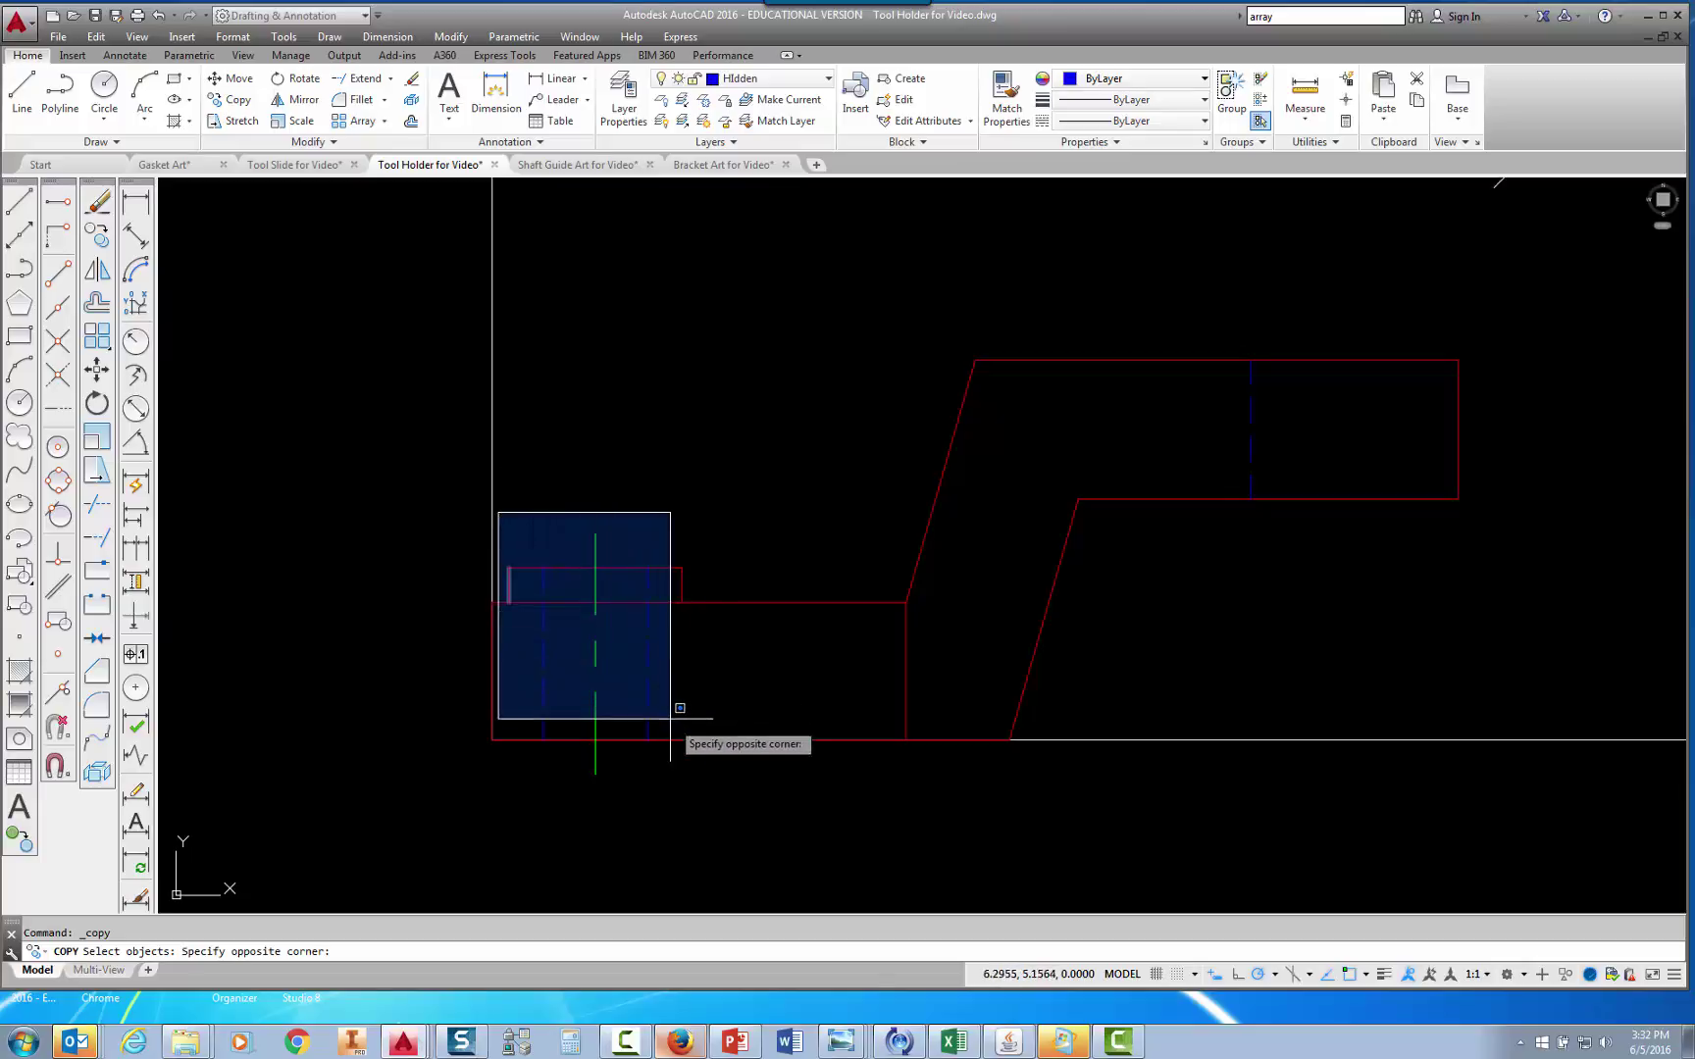
{"action": "left_click", "coordinate": [700, 788]}
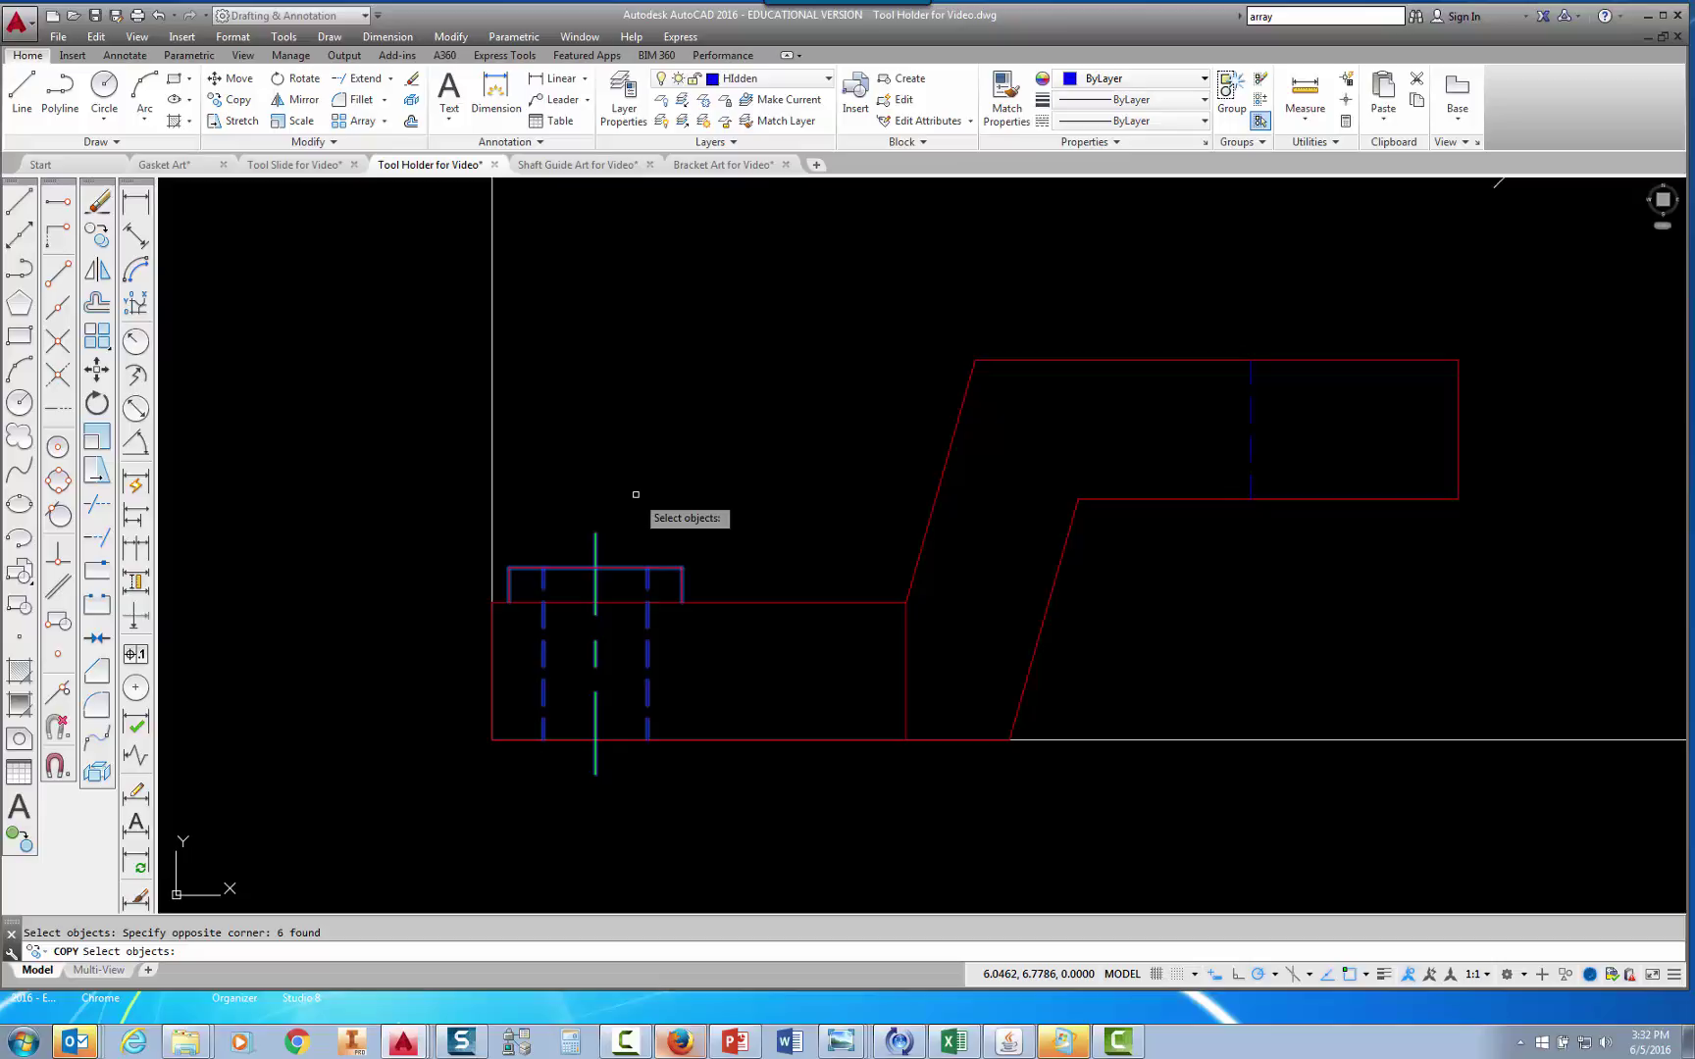
{"action": "key", "text": "Return"}
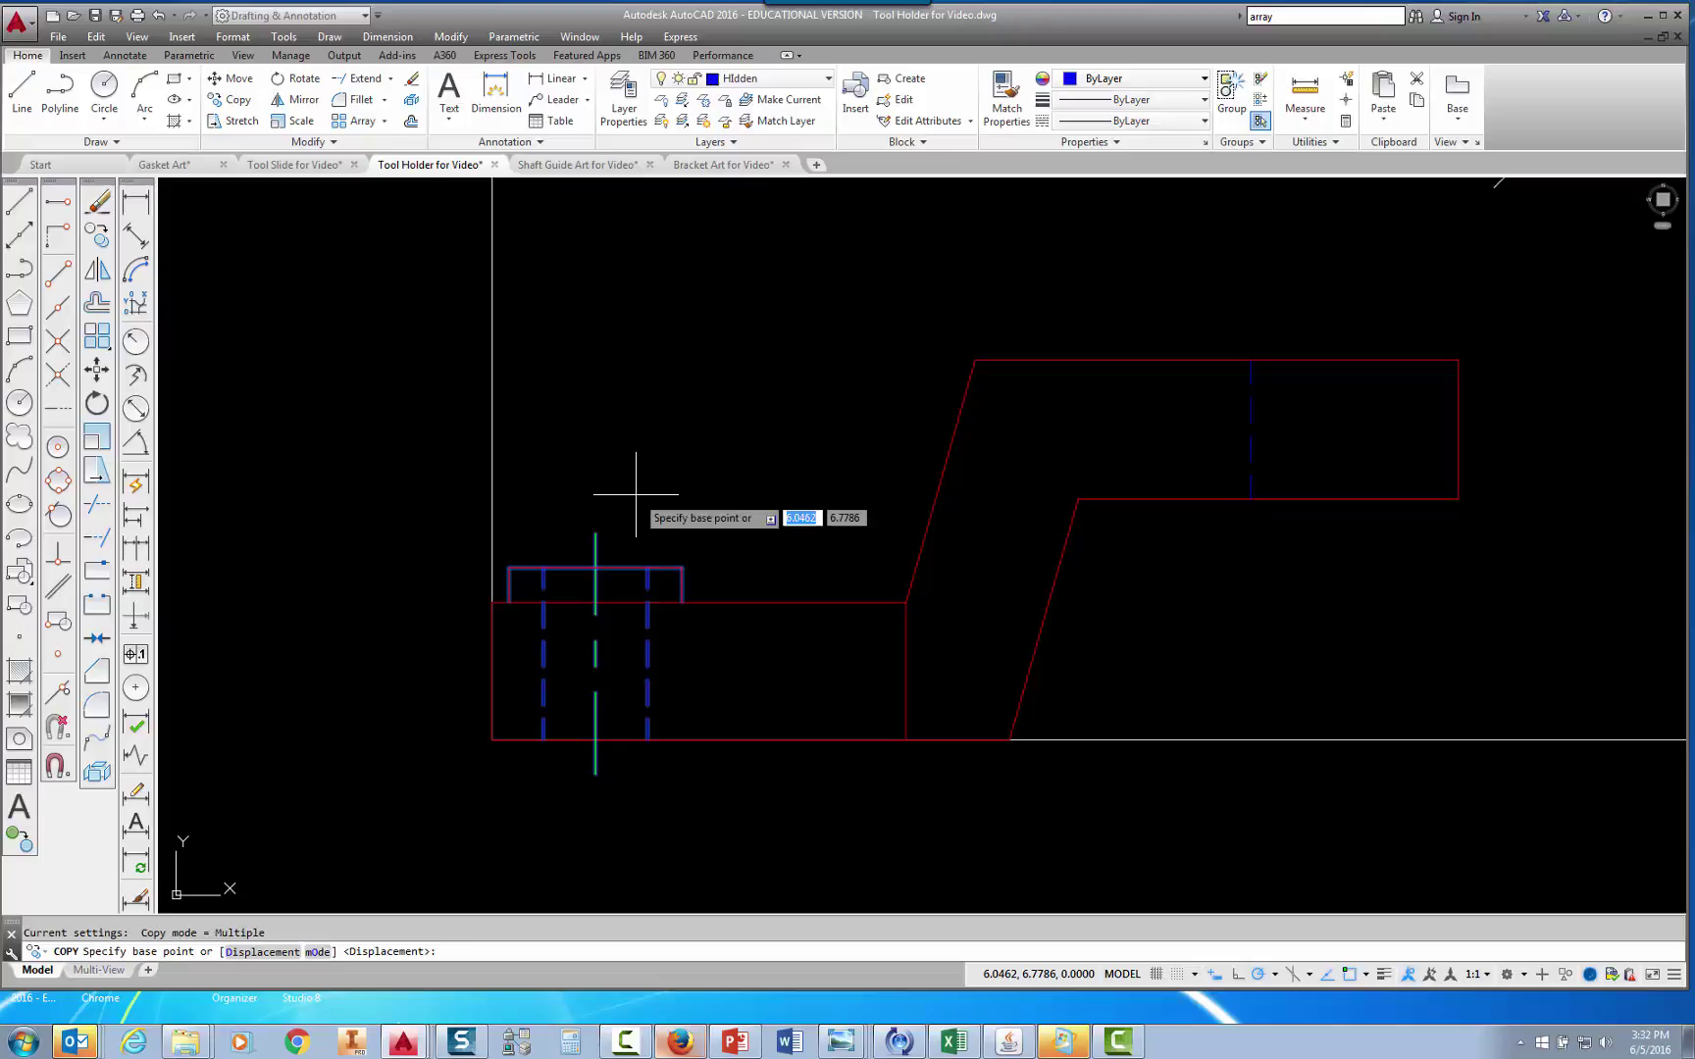
{"action": "left_click", "coordinate": [595, 602]}
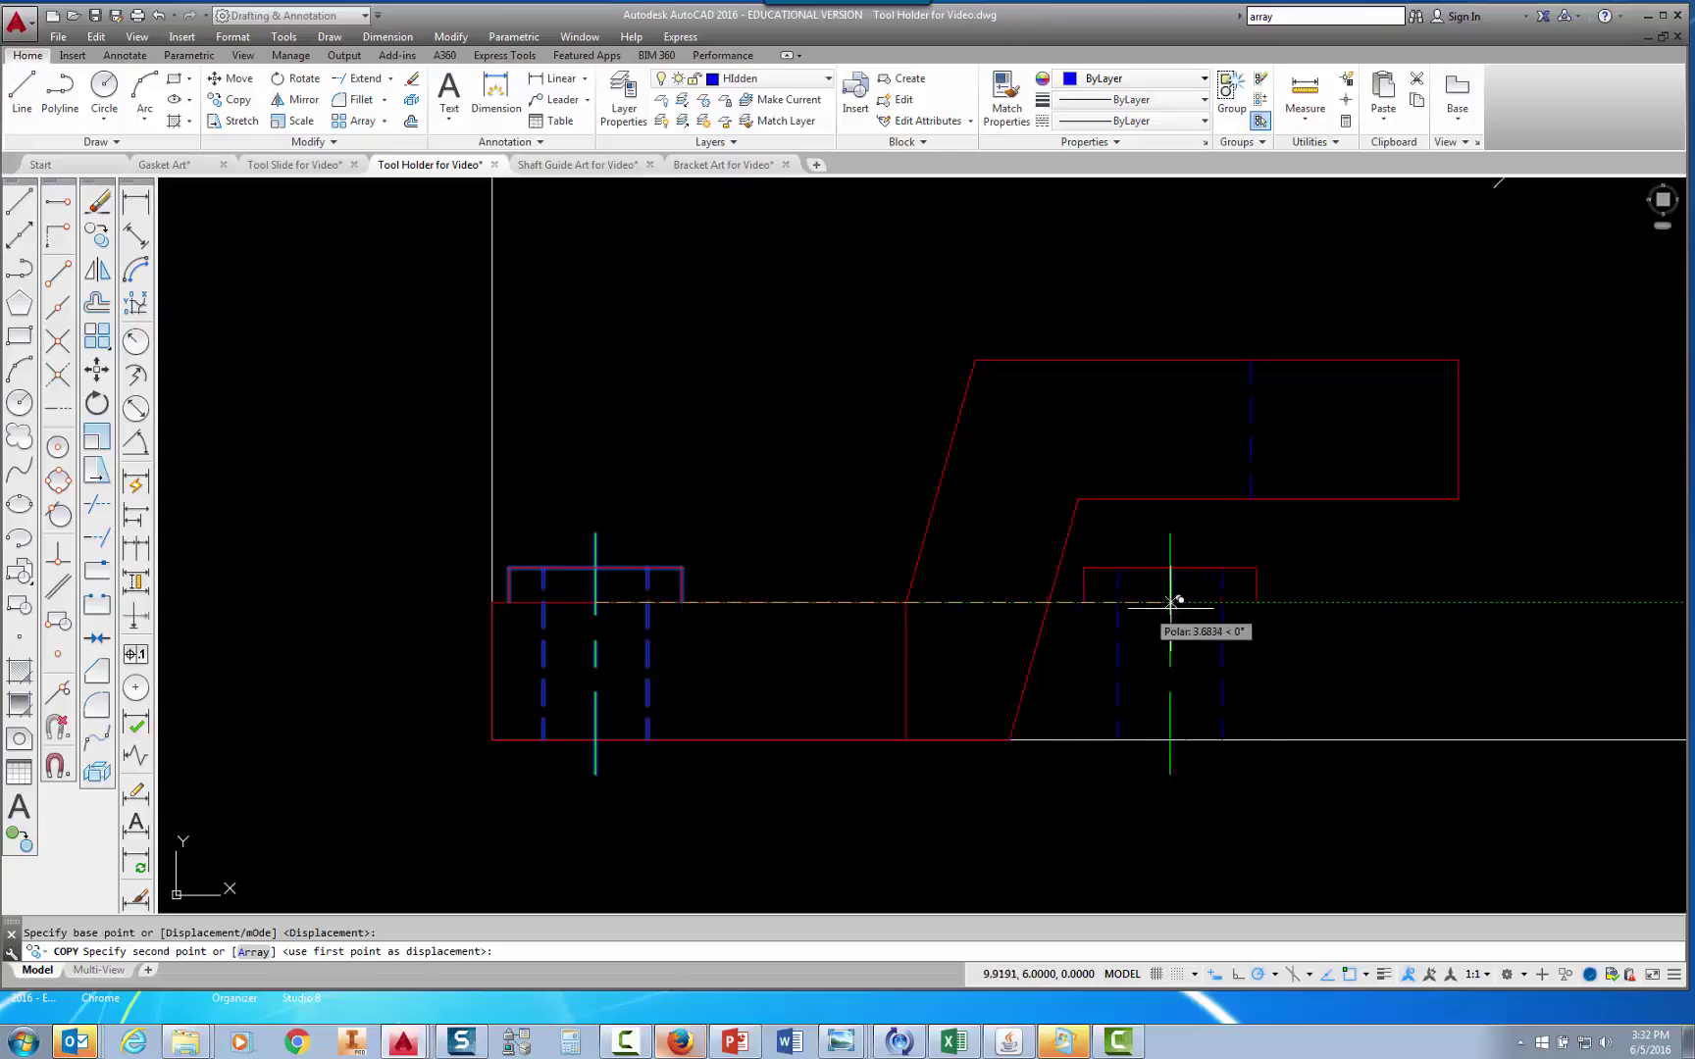
{"action": "mouse_move", "coordinate": [1248, 605]}
{"action": "middle_mouse_down"}
{"action": "mouse_move", "coordinate": [511, 600]}
{"action": "mouse_move", "coordinate": [530, 600]}
{"action": "middle_mouse_up"}
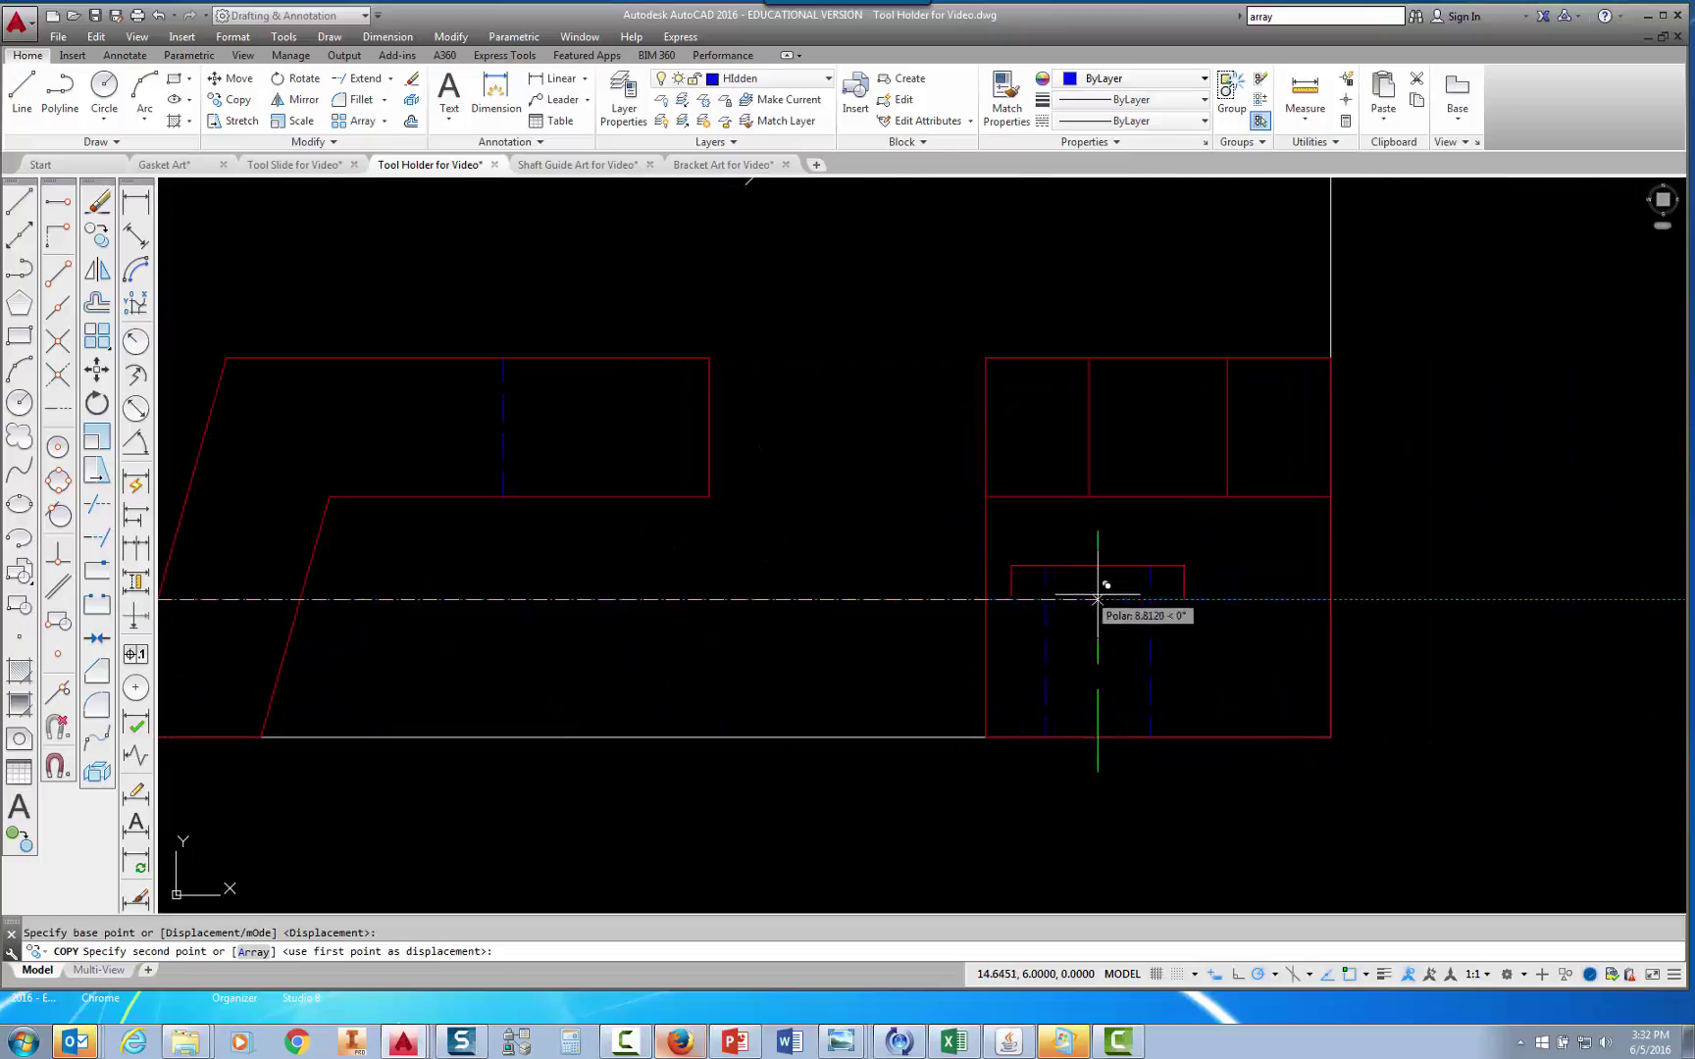
{"action": "left_click", "coordinate": [1159, 601]}
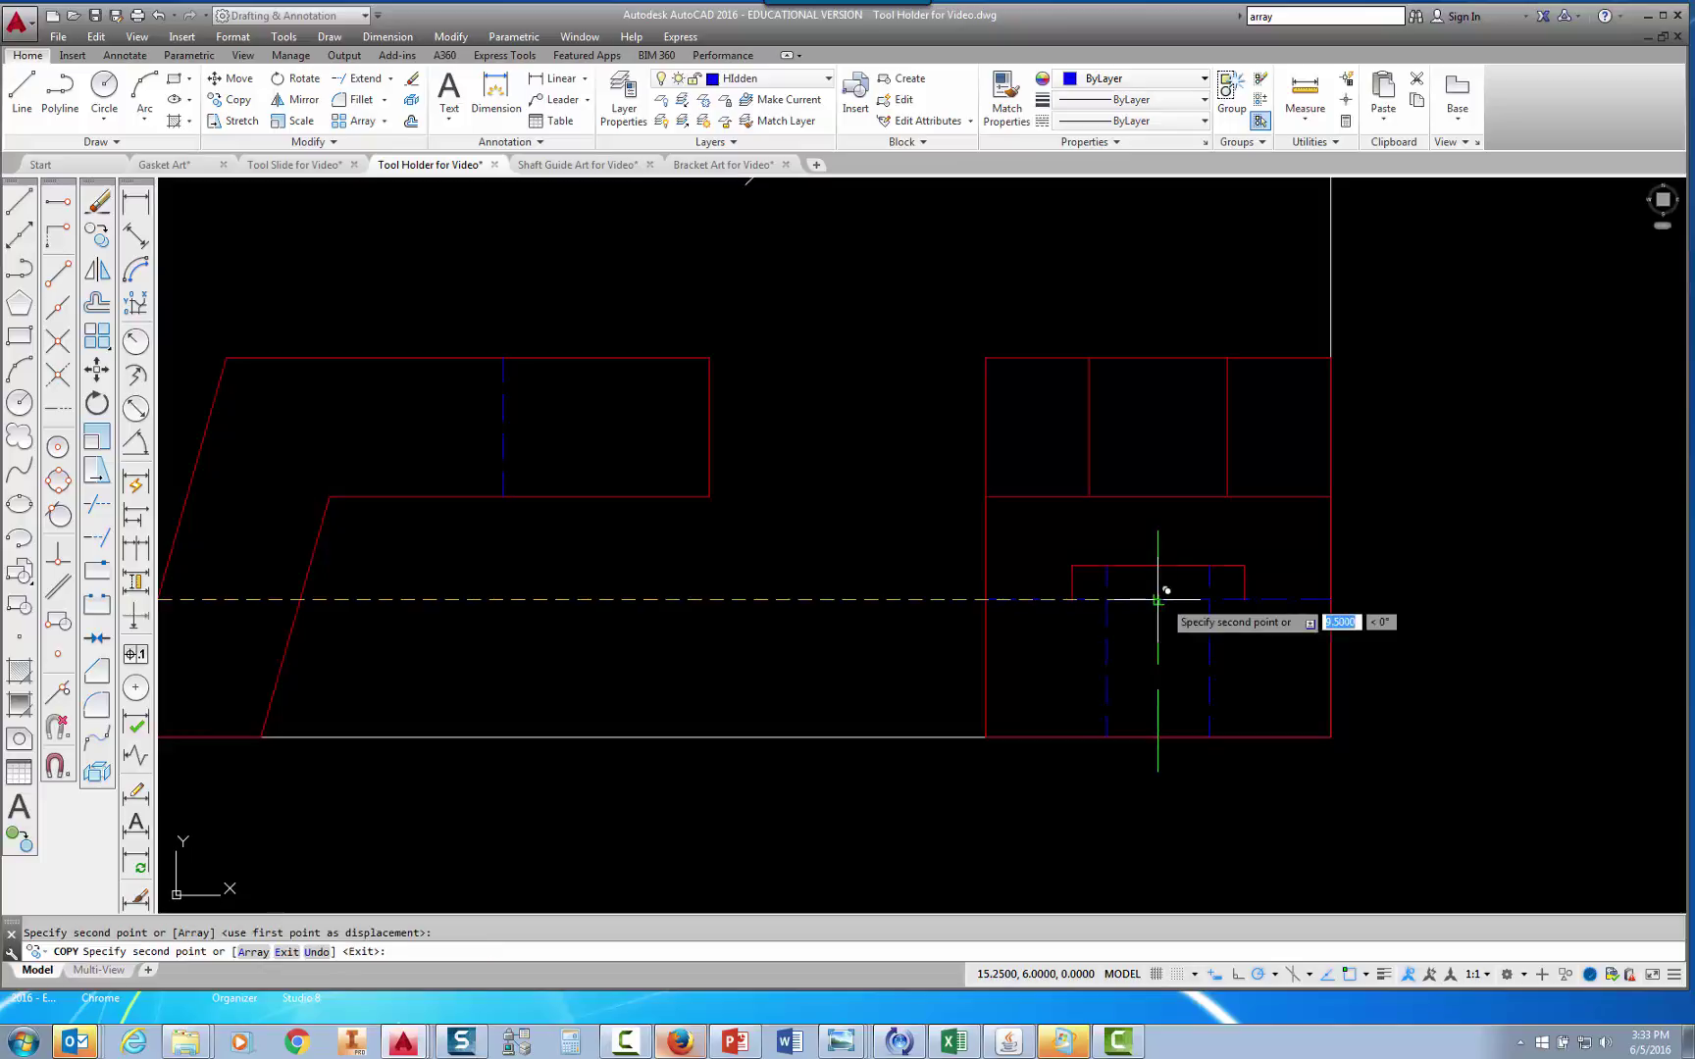
{"action": "key", "text": "Escape"}
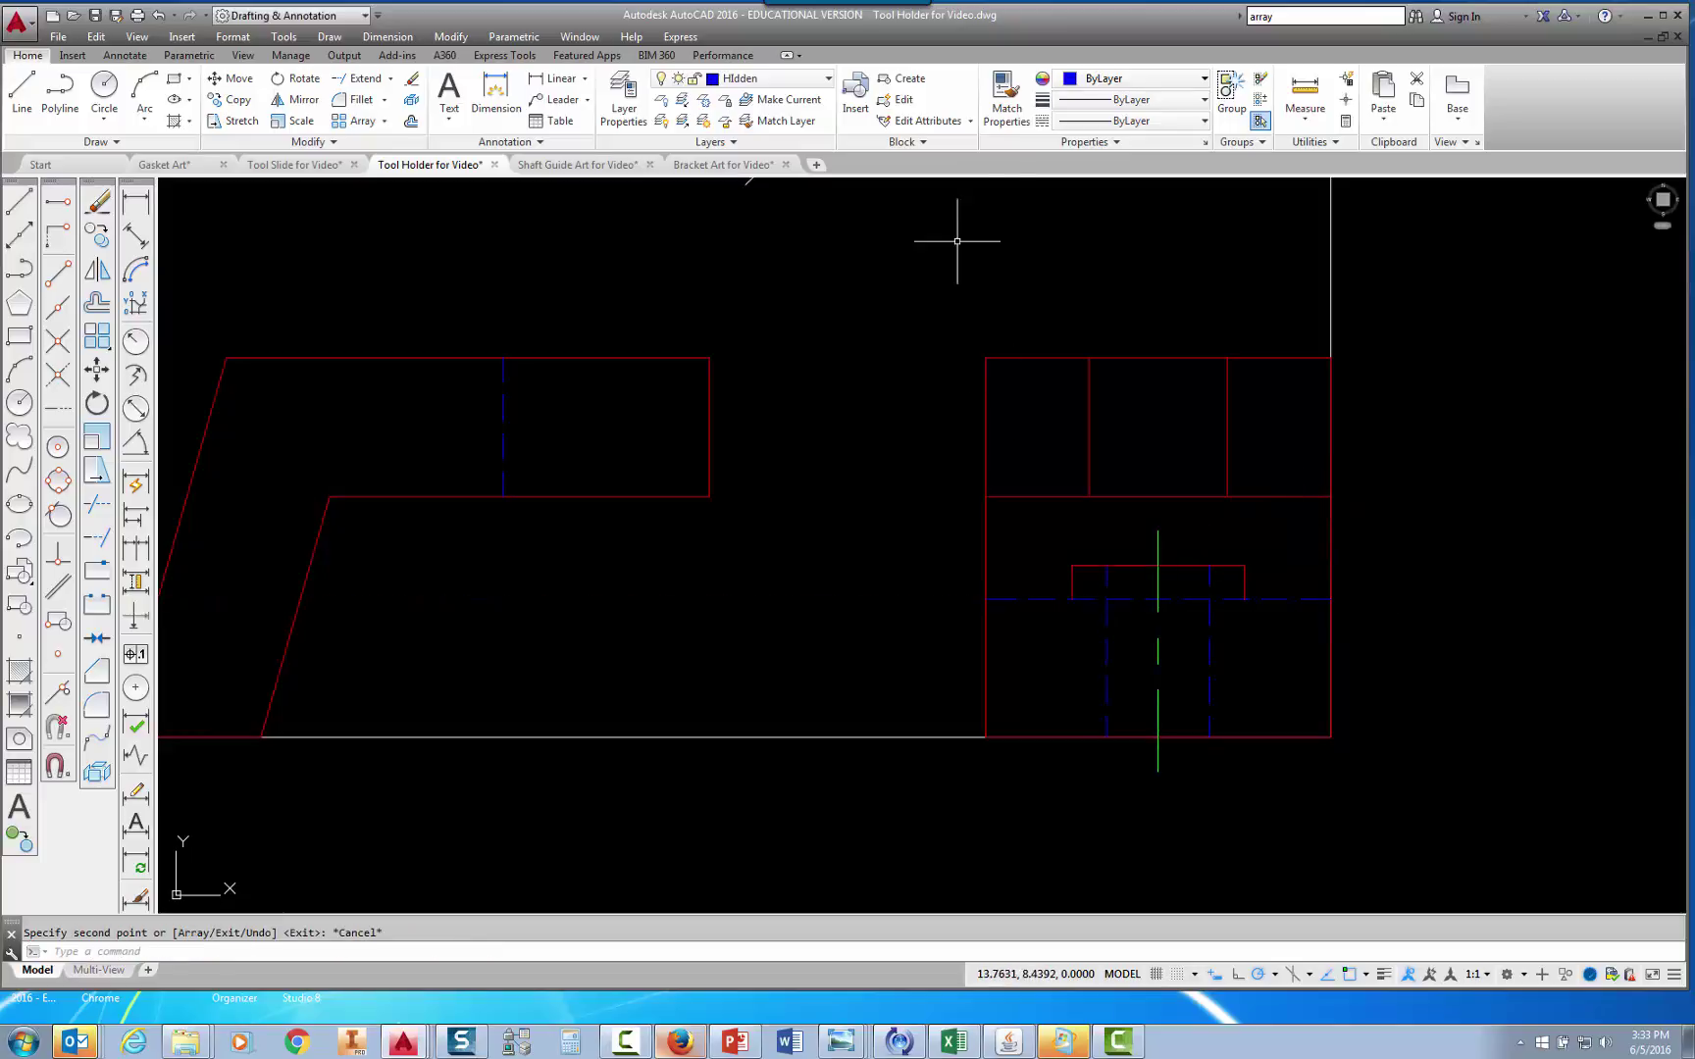
Match the side view's boss top and side lines to the properties of the hidden horizontal line.
{"action": "left_click", "coordinate": [1007, 100]}
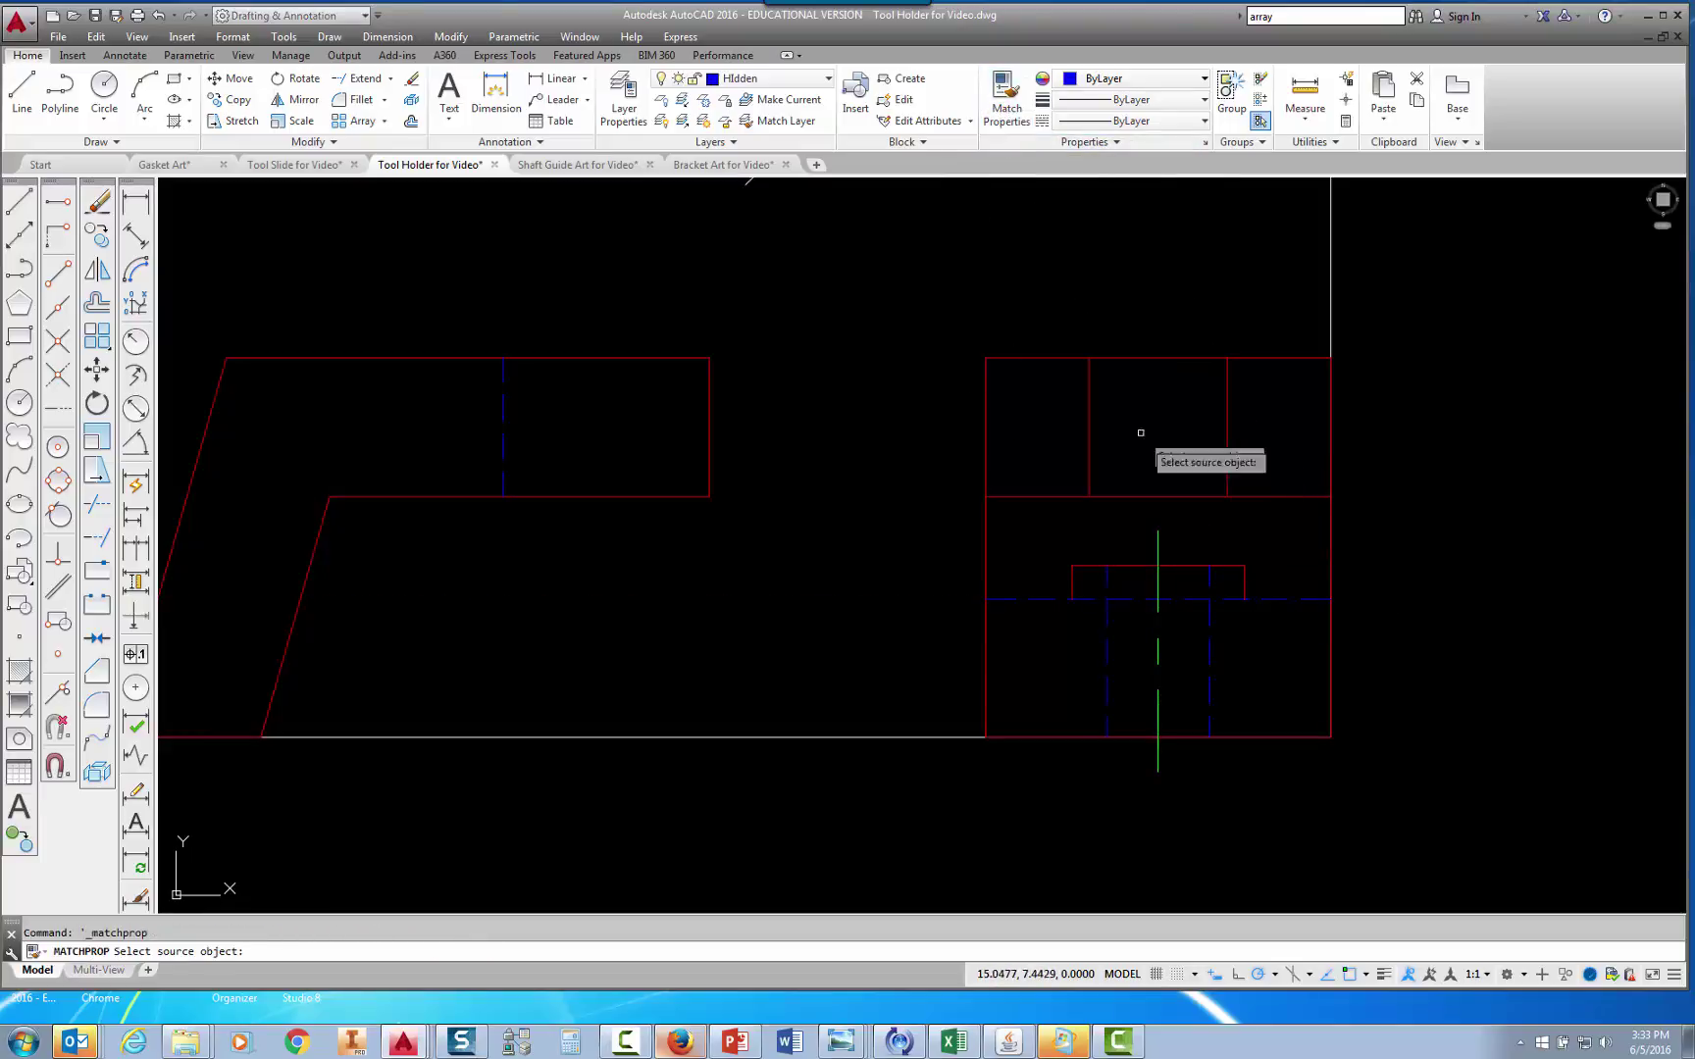
{"action": "left_click", "coordinate": [1304, 599]}
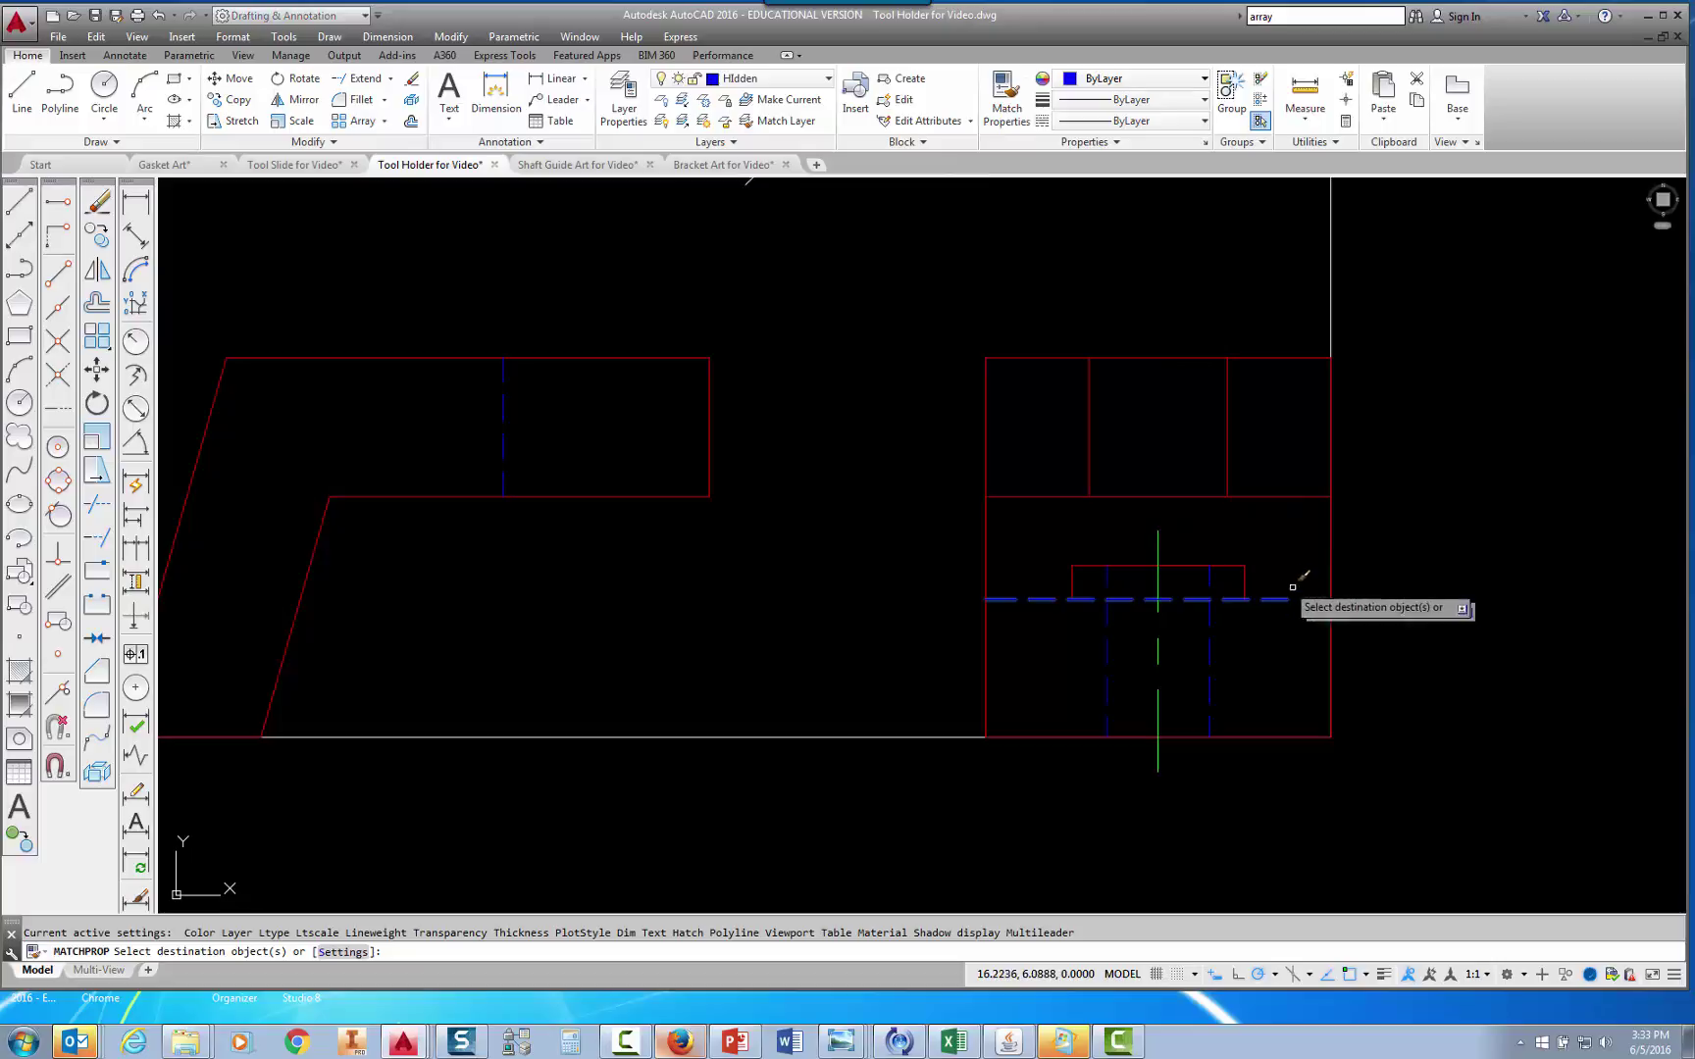
{"action": "left_click", "coordinate": [1242, 567]}
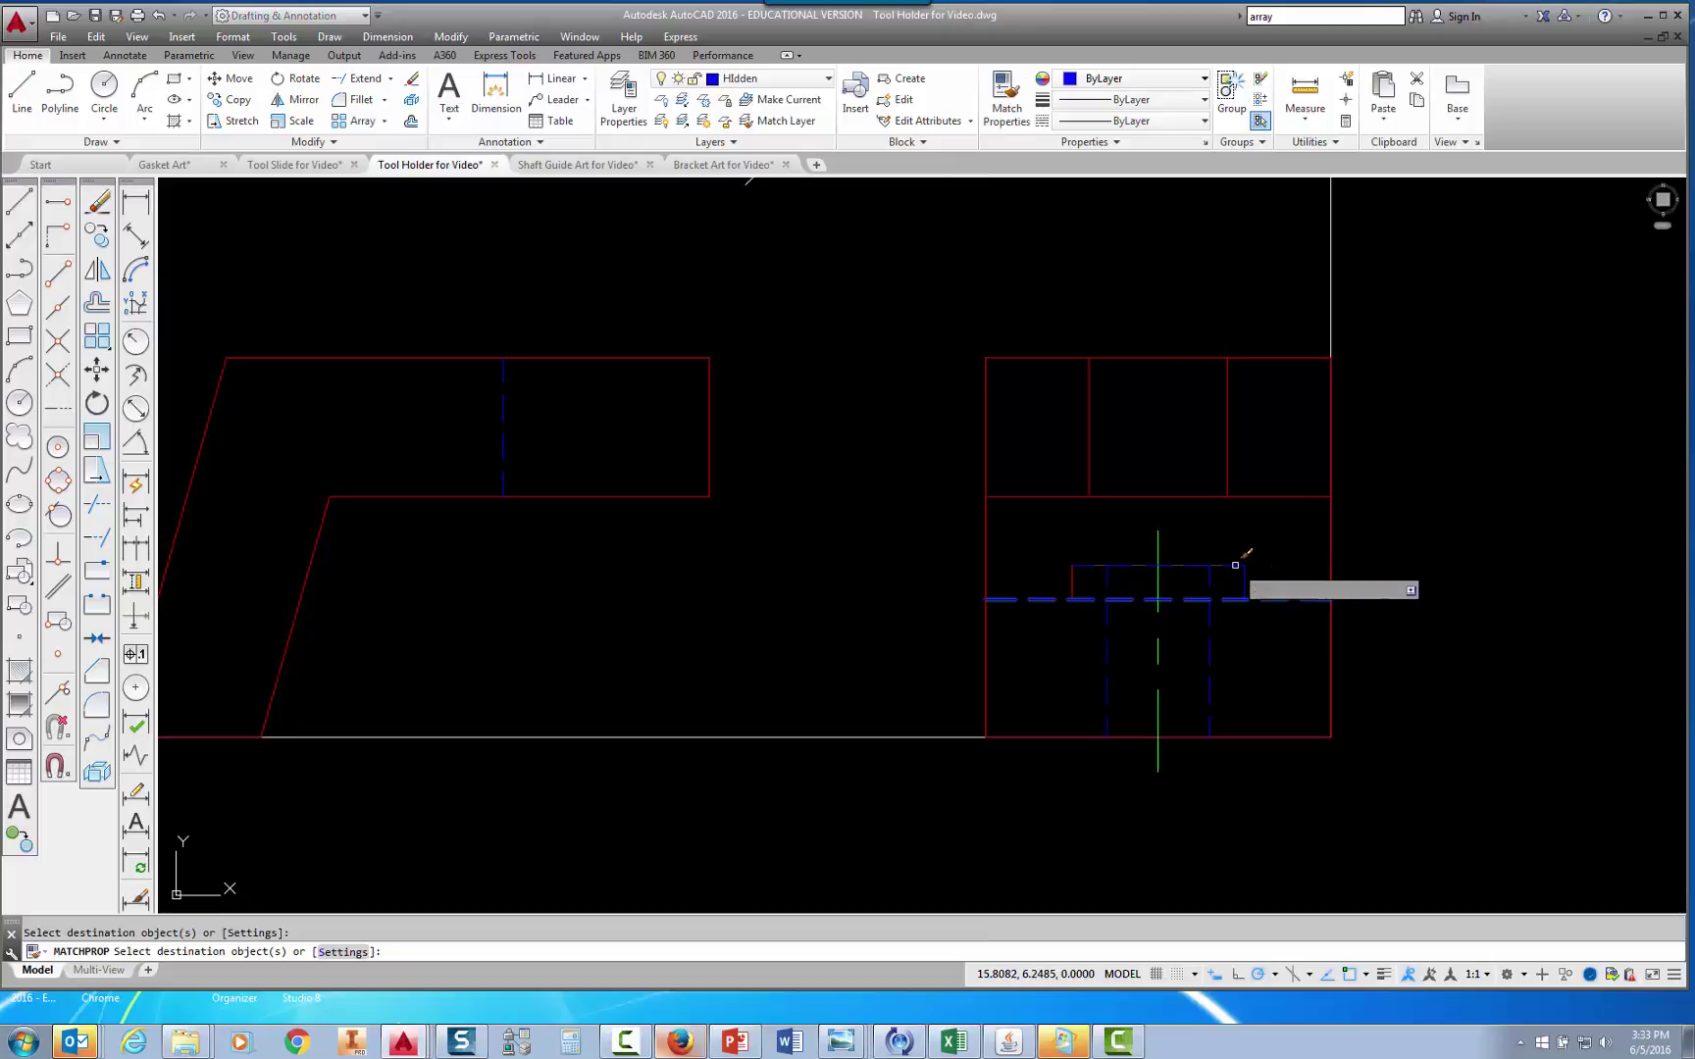
{"action": "left_click", "coordinate": [1072, 578]}
{"action": "key", "text": "Escape"}
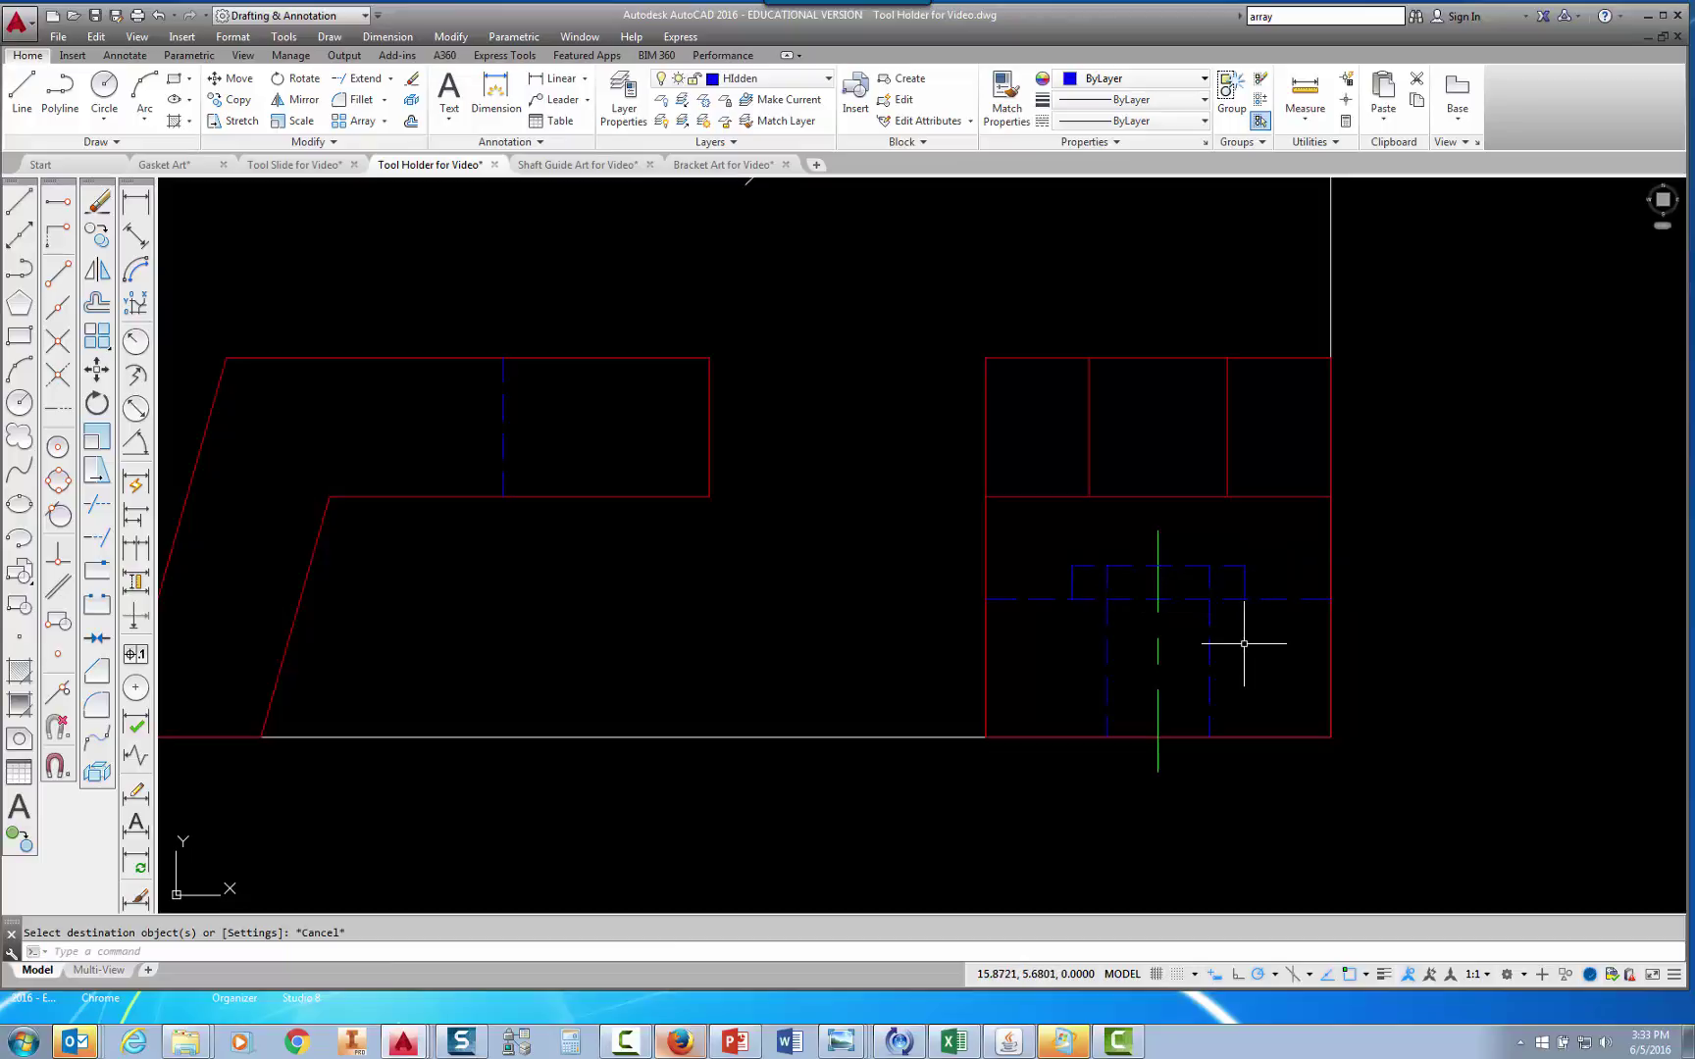
{"action": "scroll", "coordinate": [1244, 643], "scroll_direction": "down", "scroll_amount": 2}
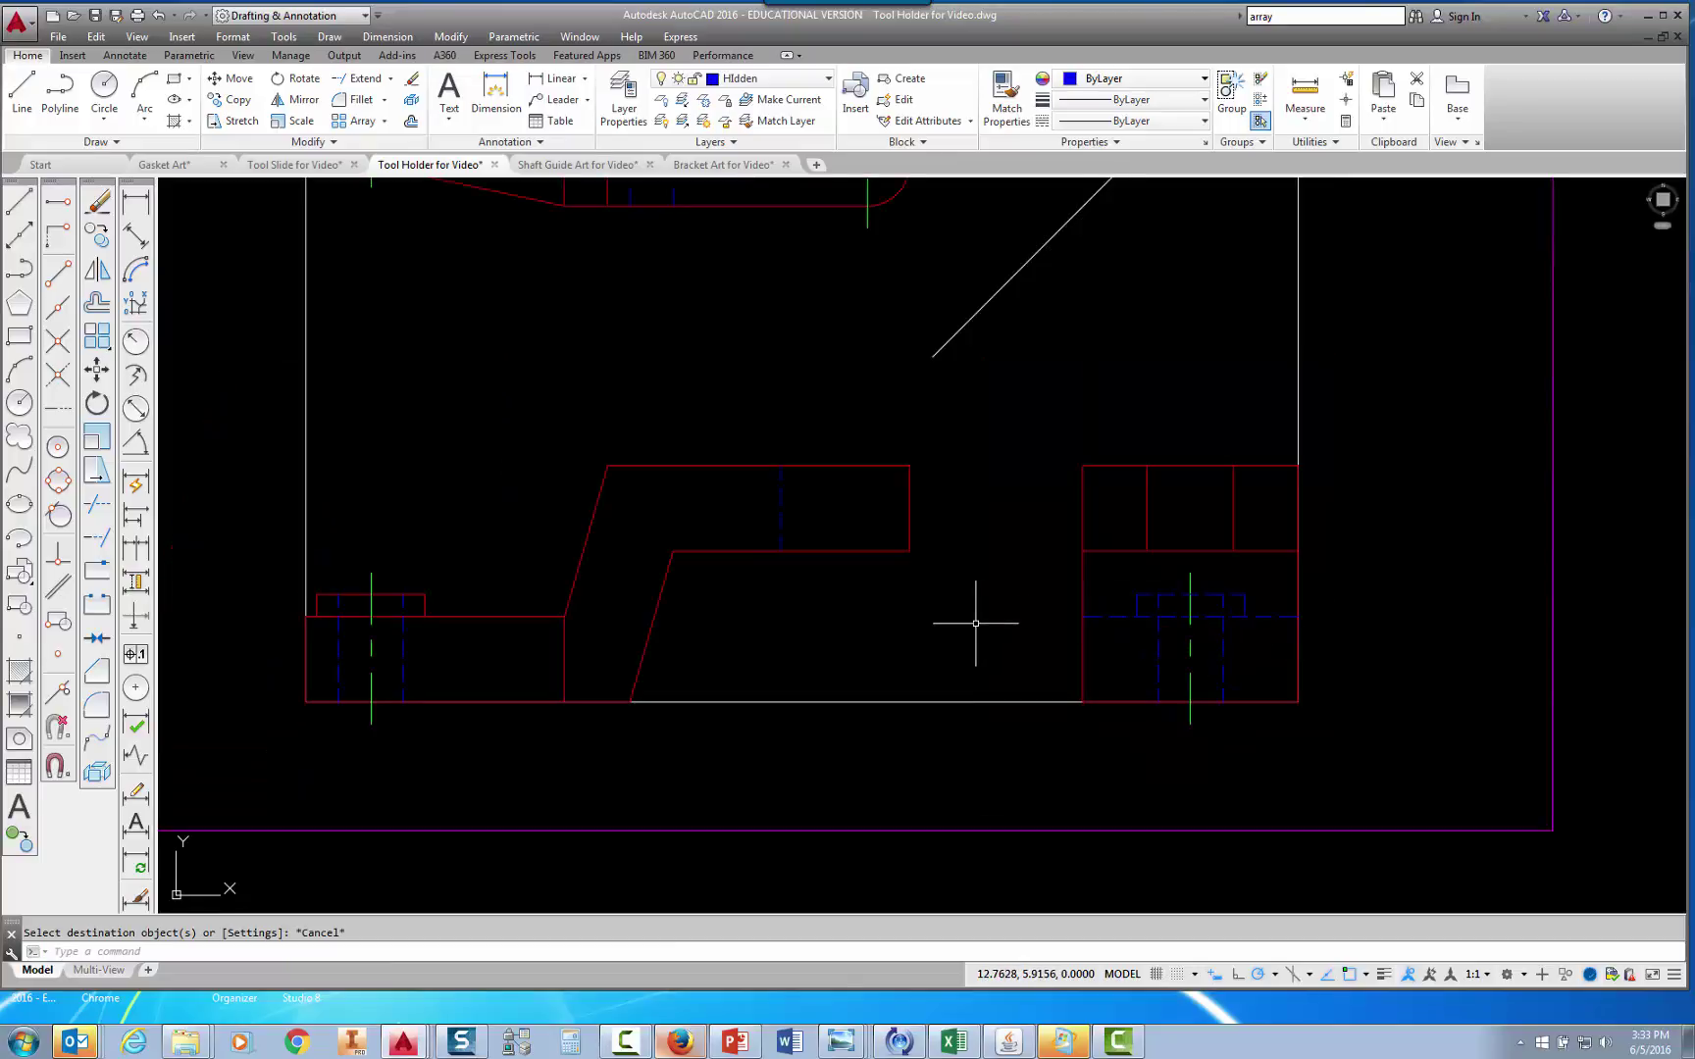
{"action": "middle_click_drag", "start_coordinate": [976, 623], "coordinate": [969, 640]}
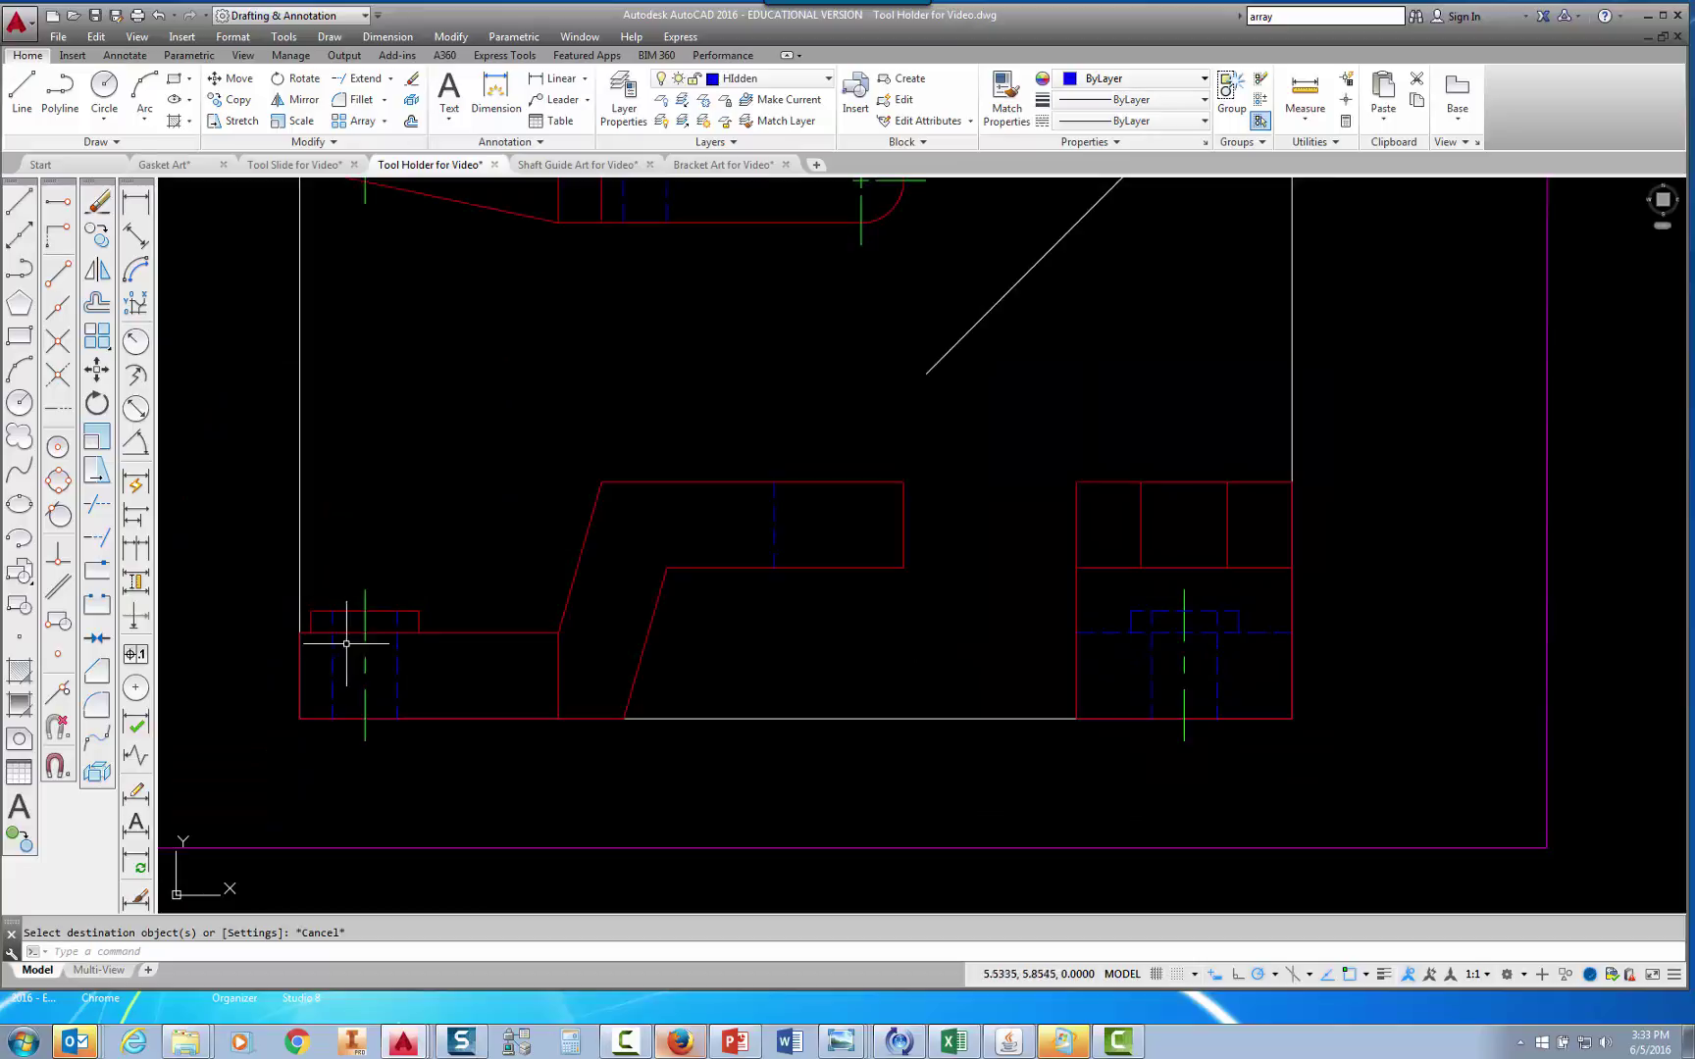